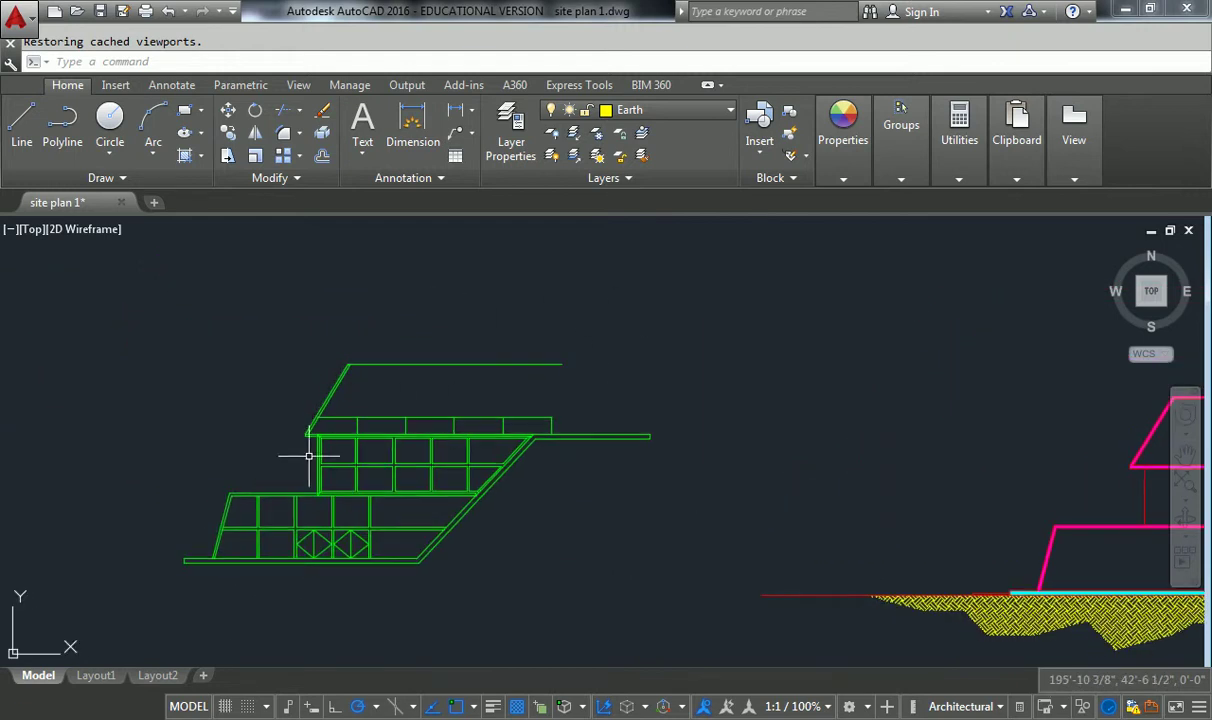
Step: Move the building so its lower corner sits on the terrain slope corner
middle_drag(301, 457, 346, 454)
scroll(352, 454, down, 3)
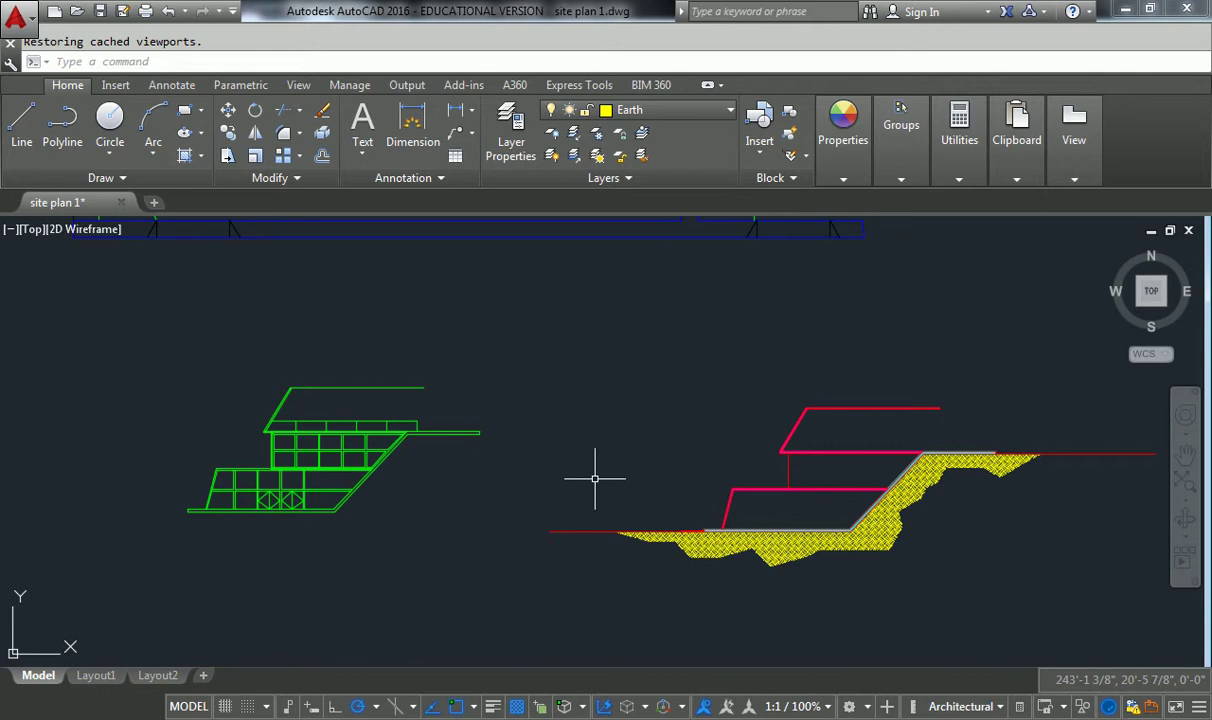
mouse_move(671, 360)
middle_down()
mouse_move(406, 408)
mouse_move(222, 341)
middle_up()
click(186, 356)
click(457, 472)
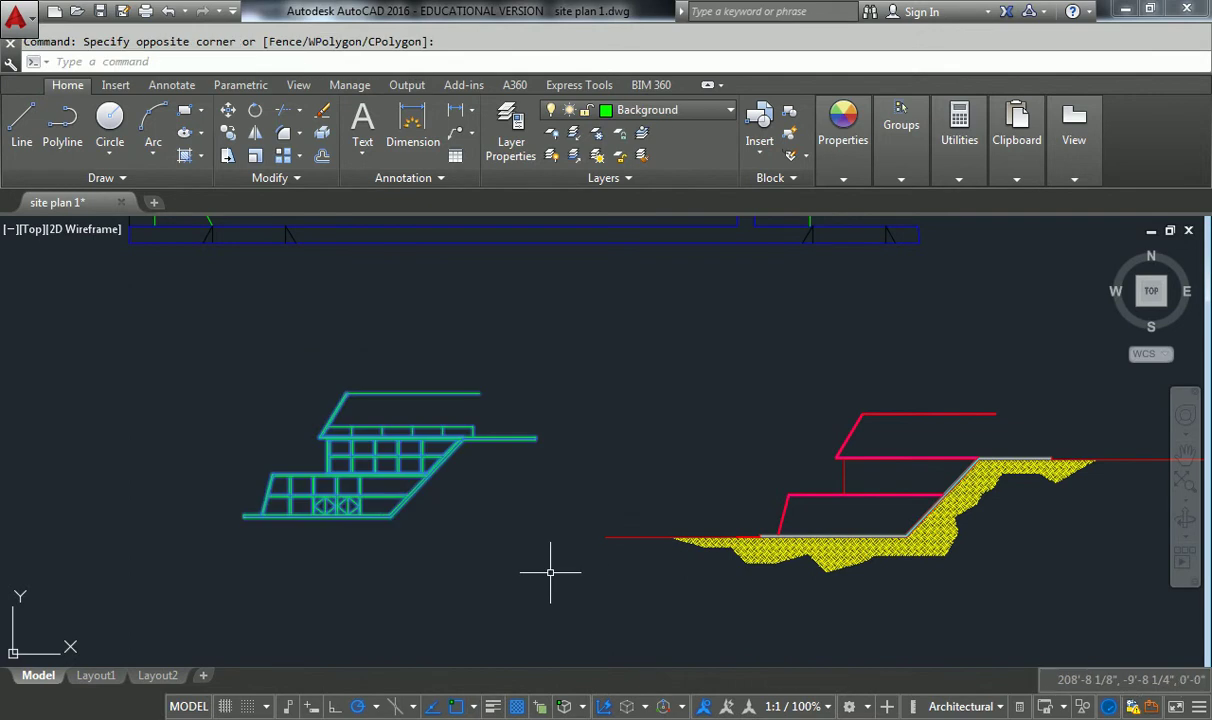
click(550, 572)
key(m)
key(Return)
scroll(352, 384, up, 5)
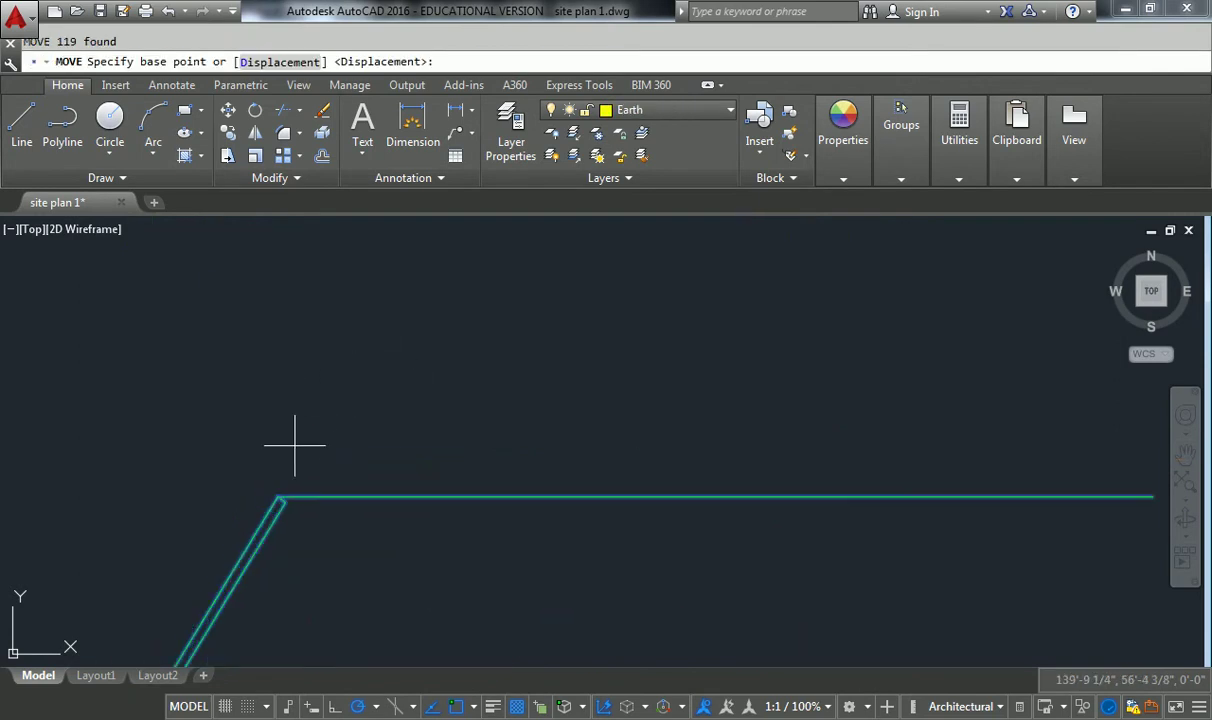
click(274, 494)
scroll(450, 400, down, 5)
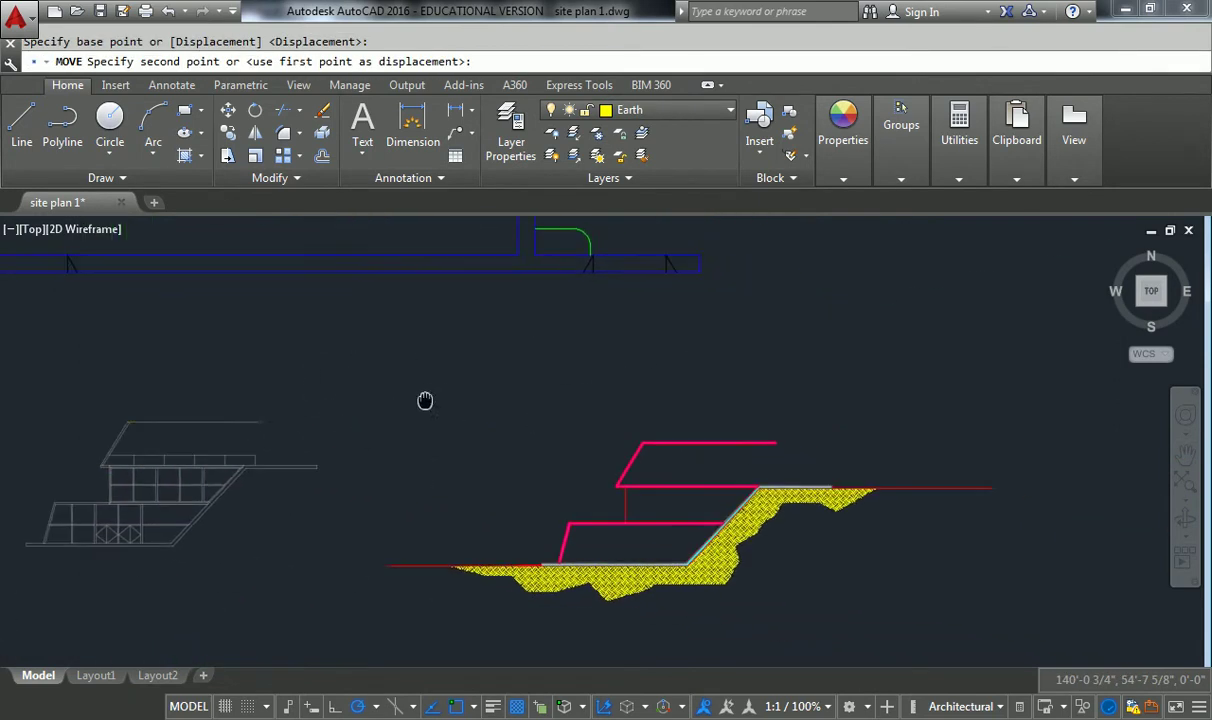
scroll(620, 424, up, 5)
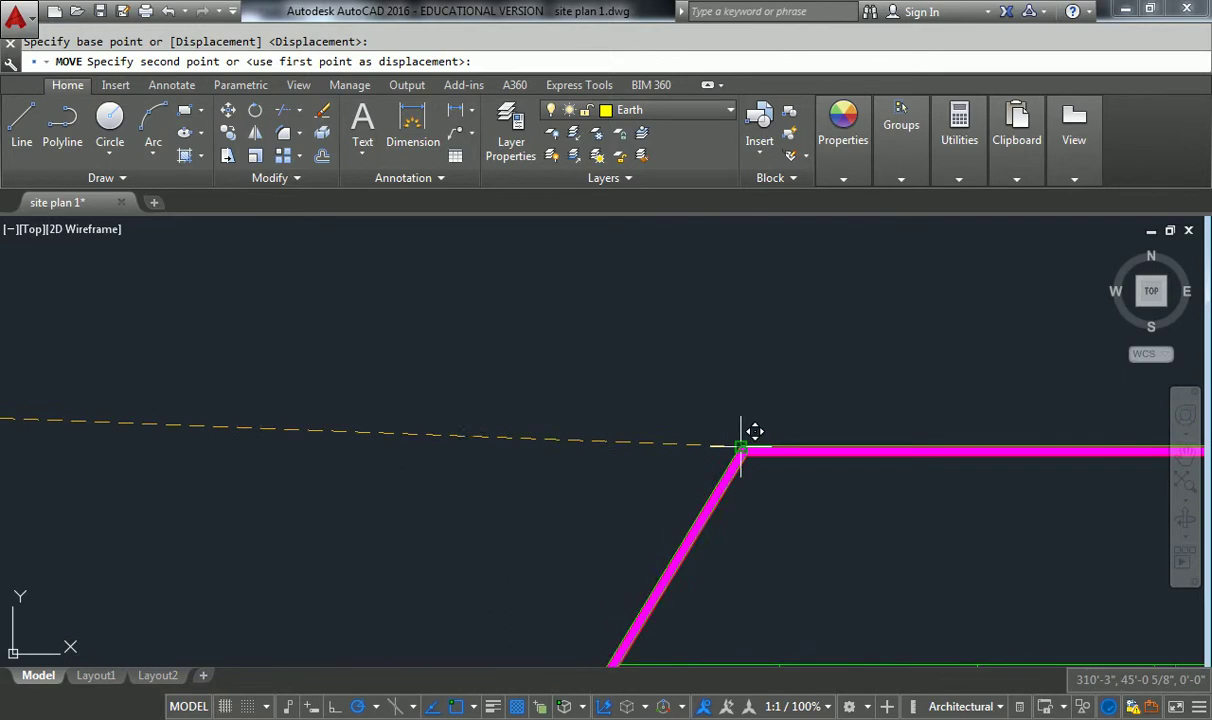
click(747, 438)
scroll(605, 381, down, 5)
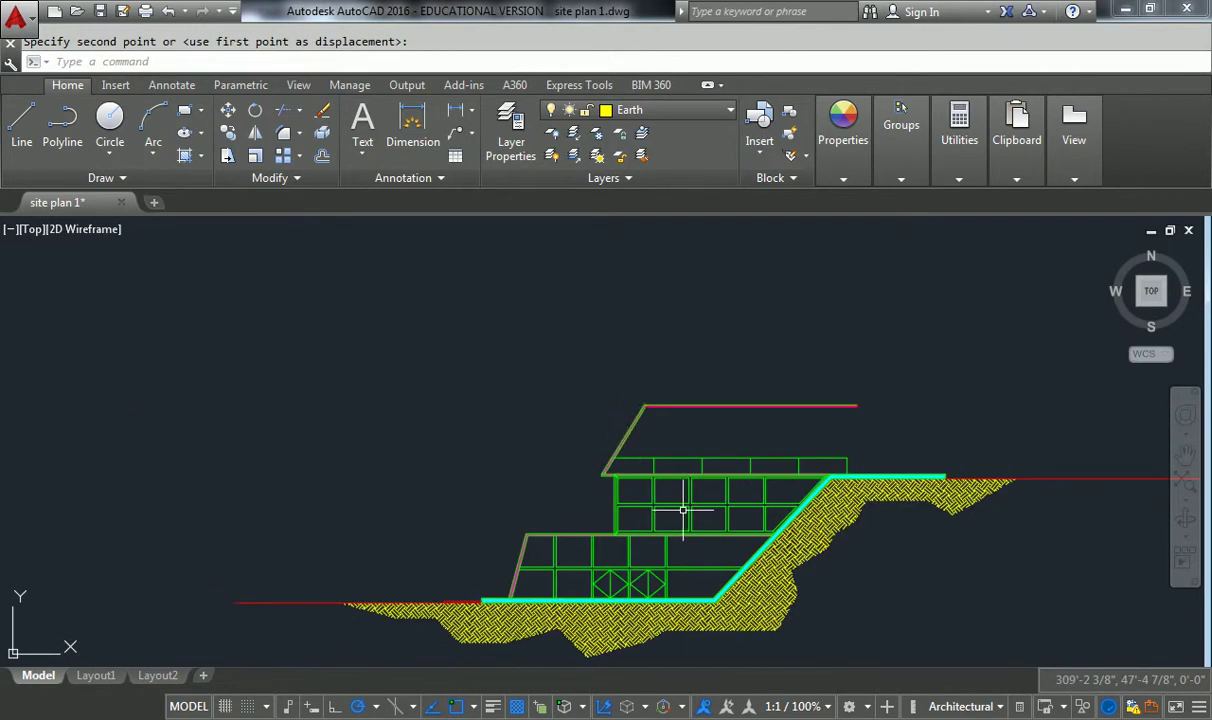
Step: Undo the move of the building onto the terrain
click(668, 108)
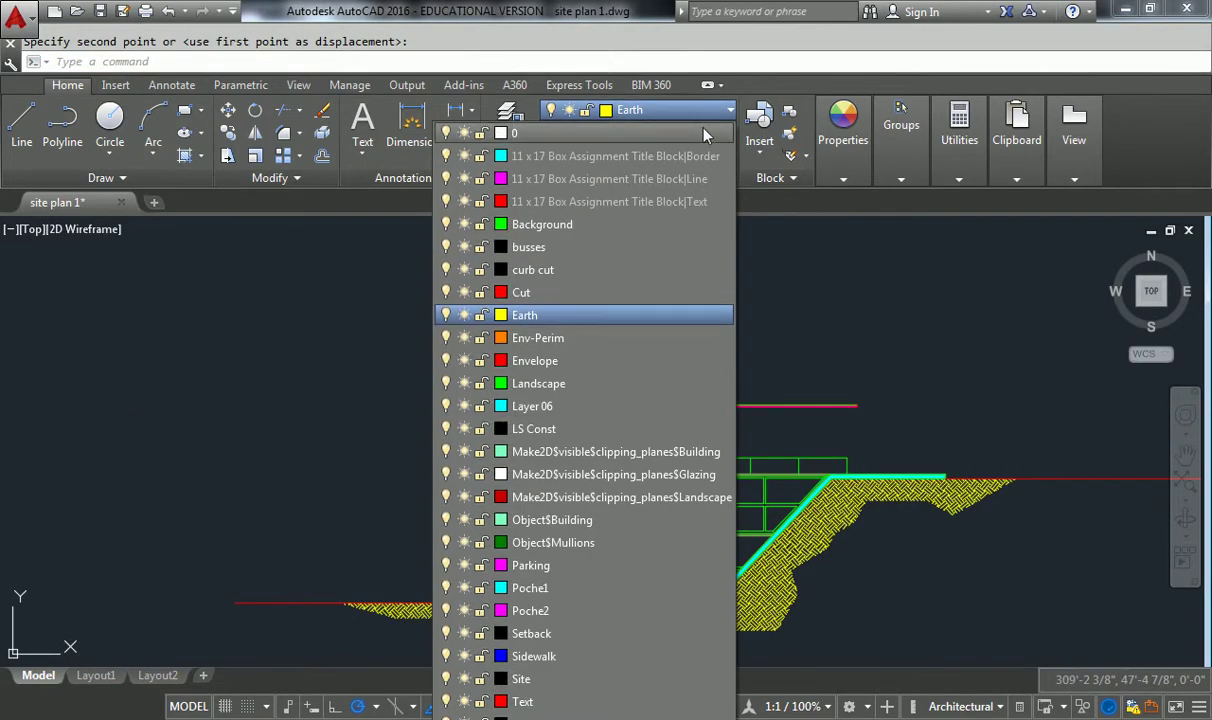
click(564, 412)
key(ctrl+z)
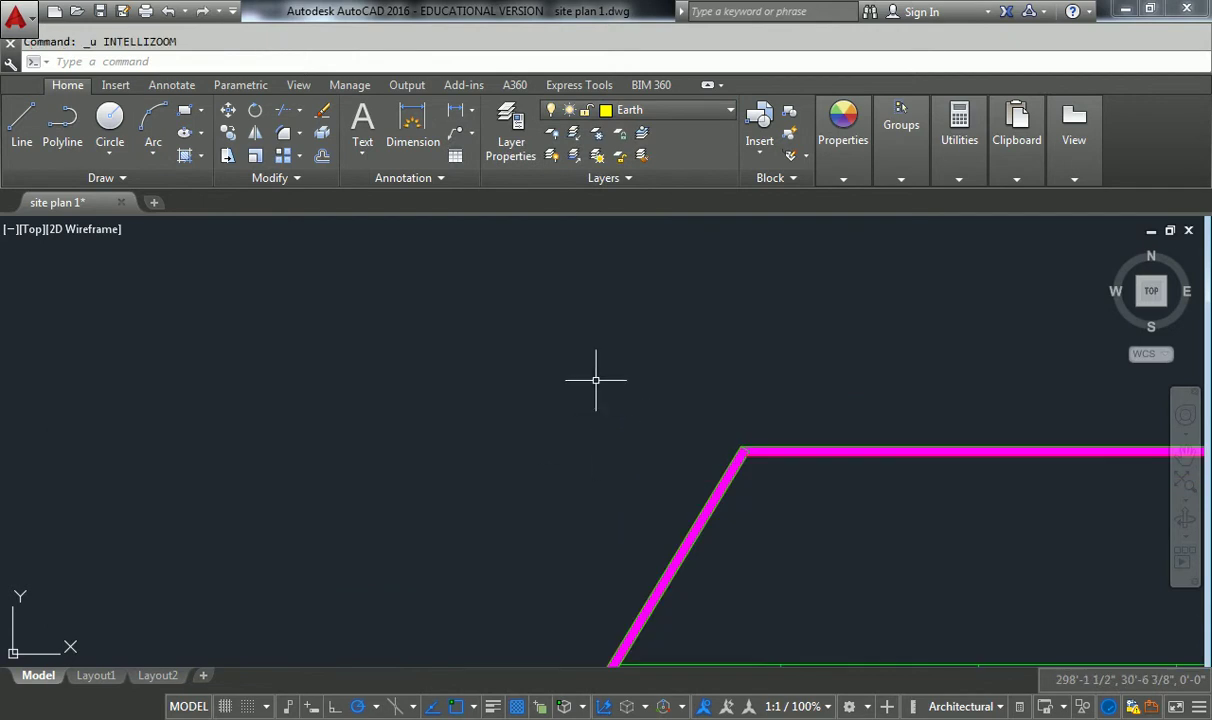
key(ctrl+z)
Step: Move the terrain section so its upper corner snaps onto the building's matching corner
click(576, 335)
scroll(657, 371, down, 4)
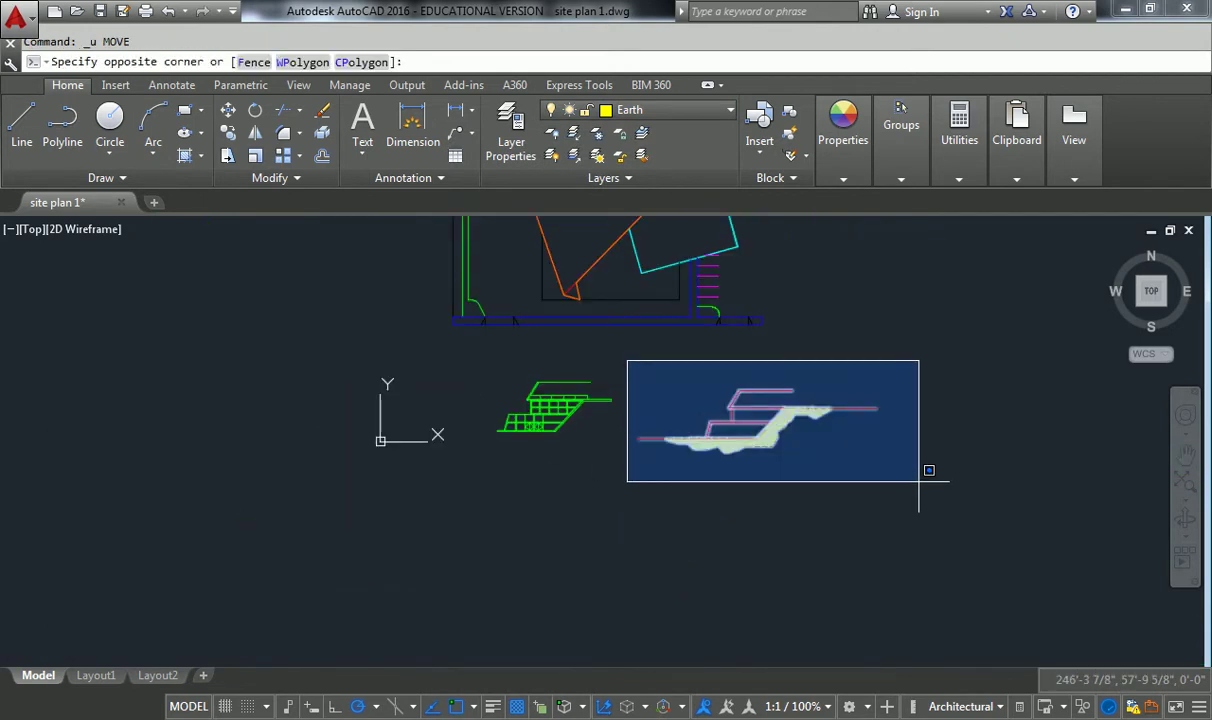
click(932, 482)
text(m)
key(Return)
scroll(740, 395, up, 5)
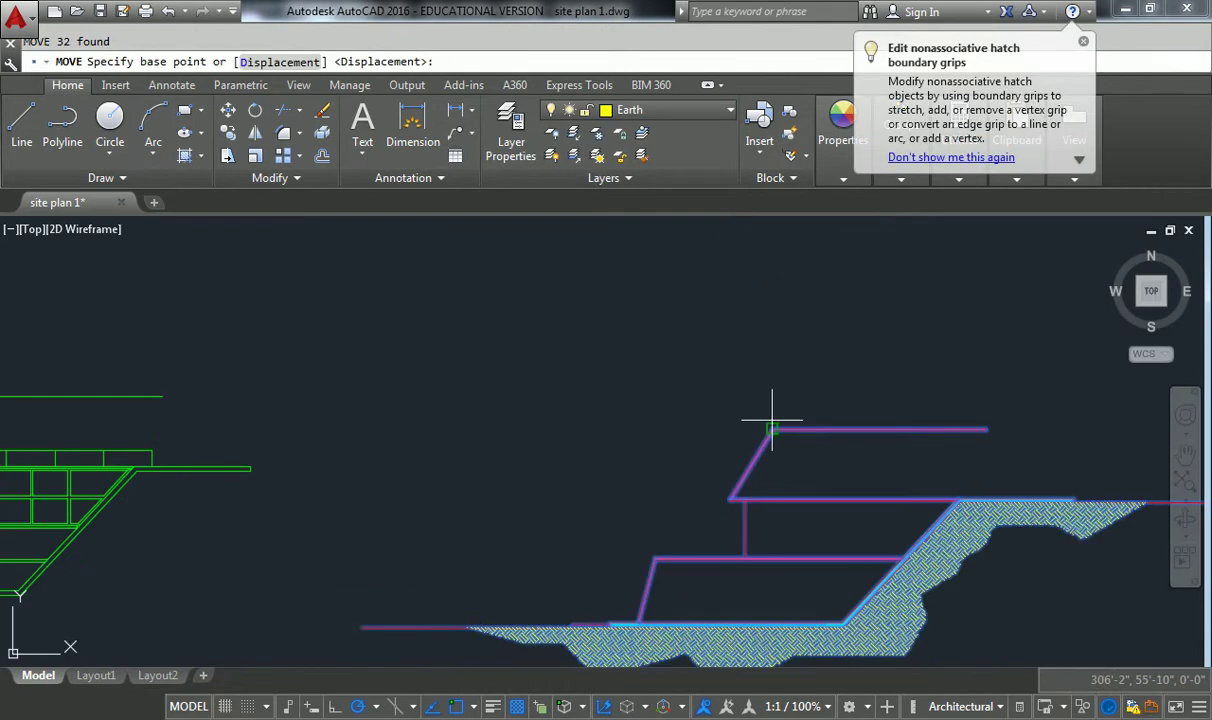
click(771, 430)
scroll(600, 365, down, 4)
scroll(509, 409, up, 3)
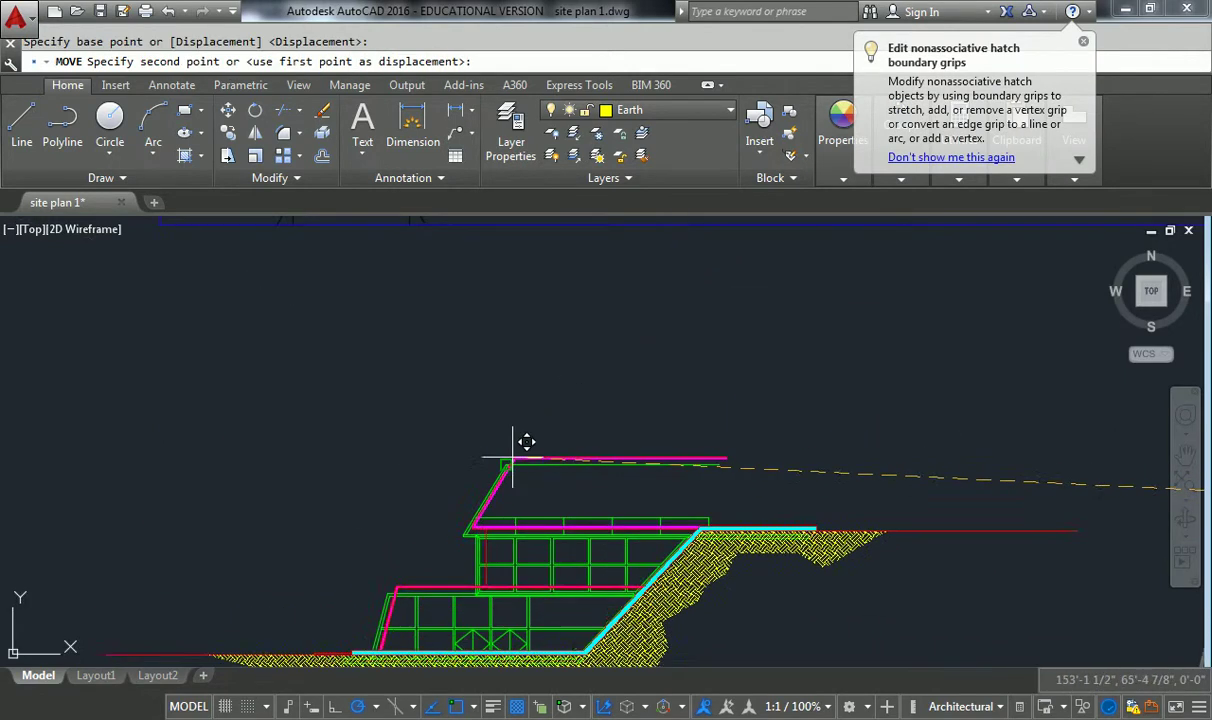
scroll(510, 462, up, 5)
click(504, 471)
scroll(517, 418, down, 4)
scroll(617, 441, down, 4)
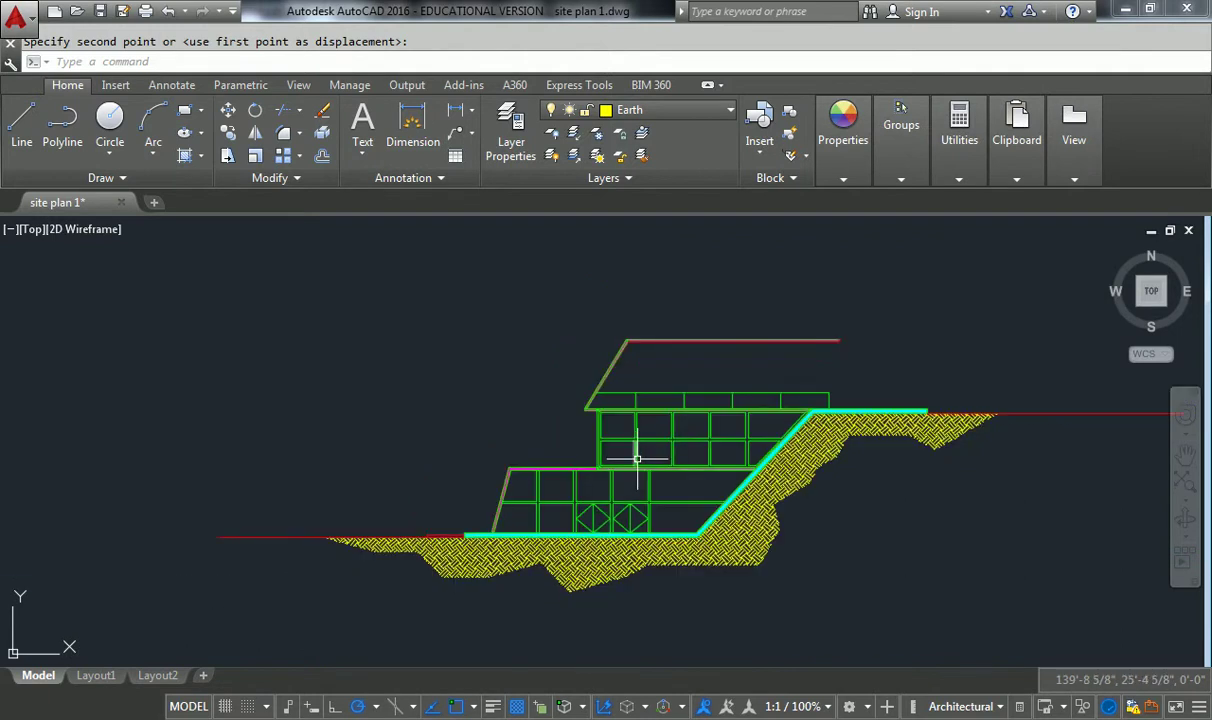
Step: Make Background the current layer from the Layers dropdown
click(652, 112)
click(656, 113)
click(670, 116)
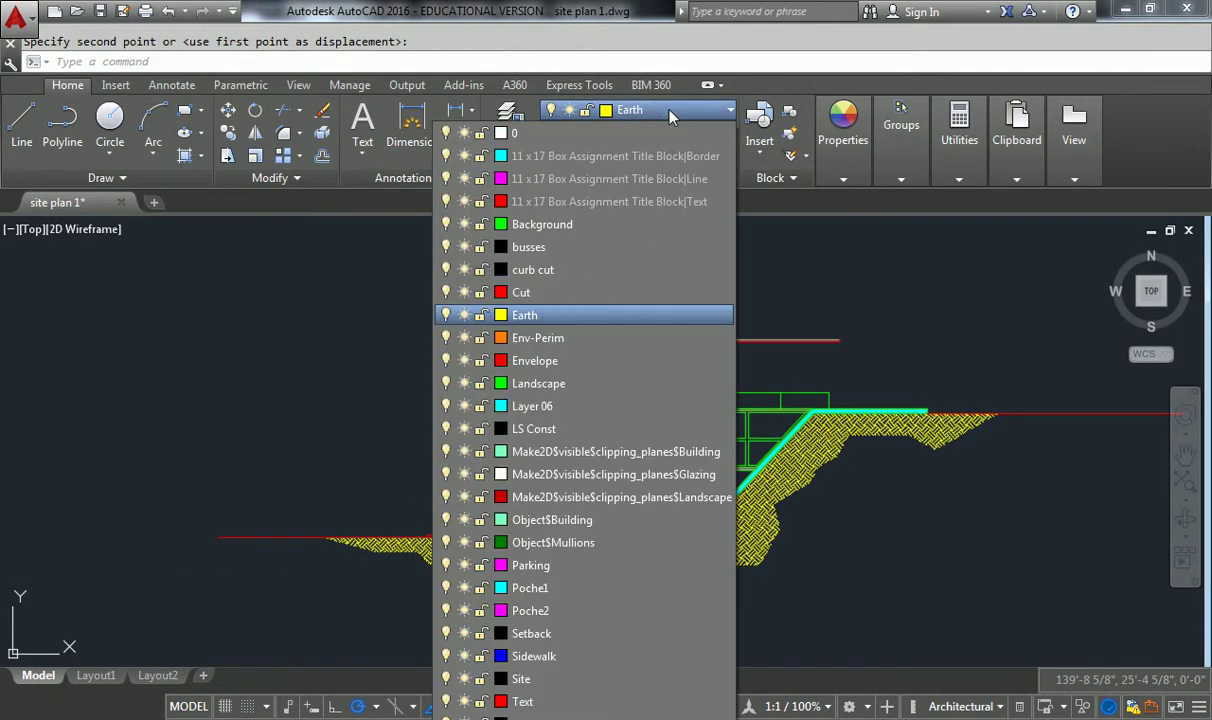
click(560, 226)
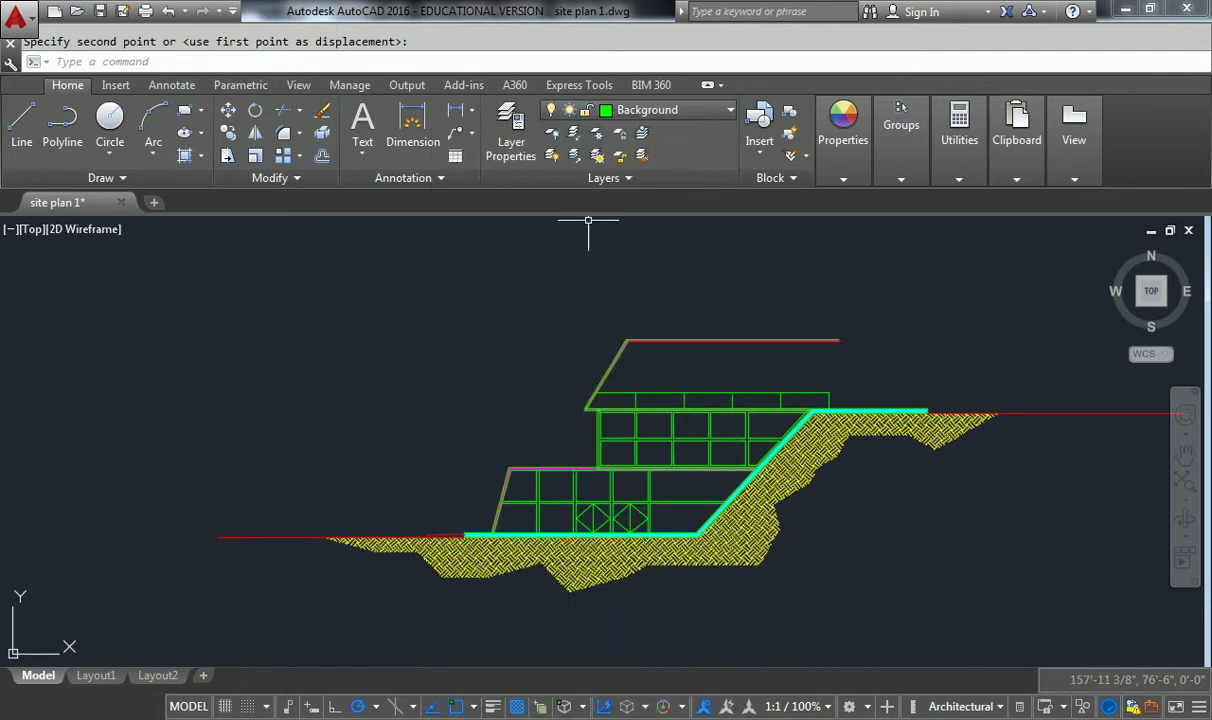
click(650, 110)
Step: Isolate a building line's layer with LAYISO and window-select all remaining building linework
click(650, 440)
scroll(700, 438, up, 1)
scroll(745, 458, down, 1)
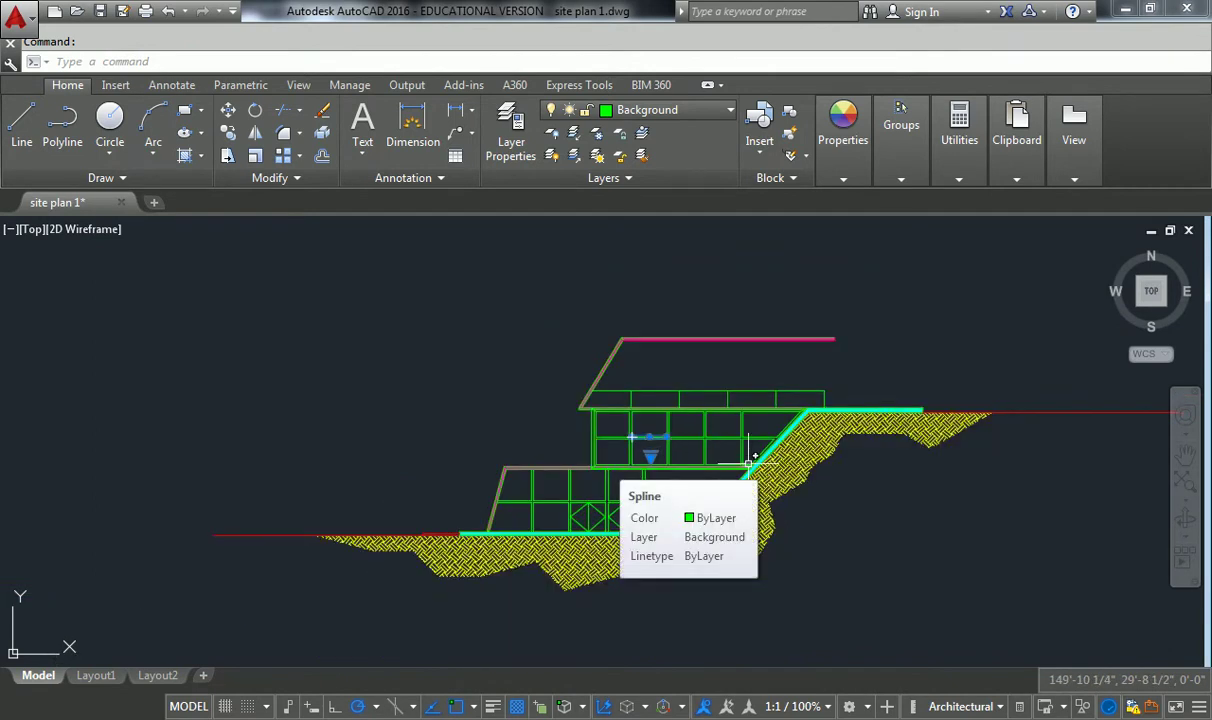
text(layiso)
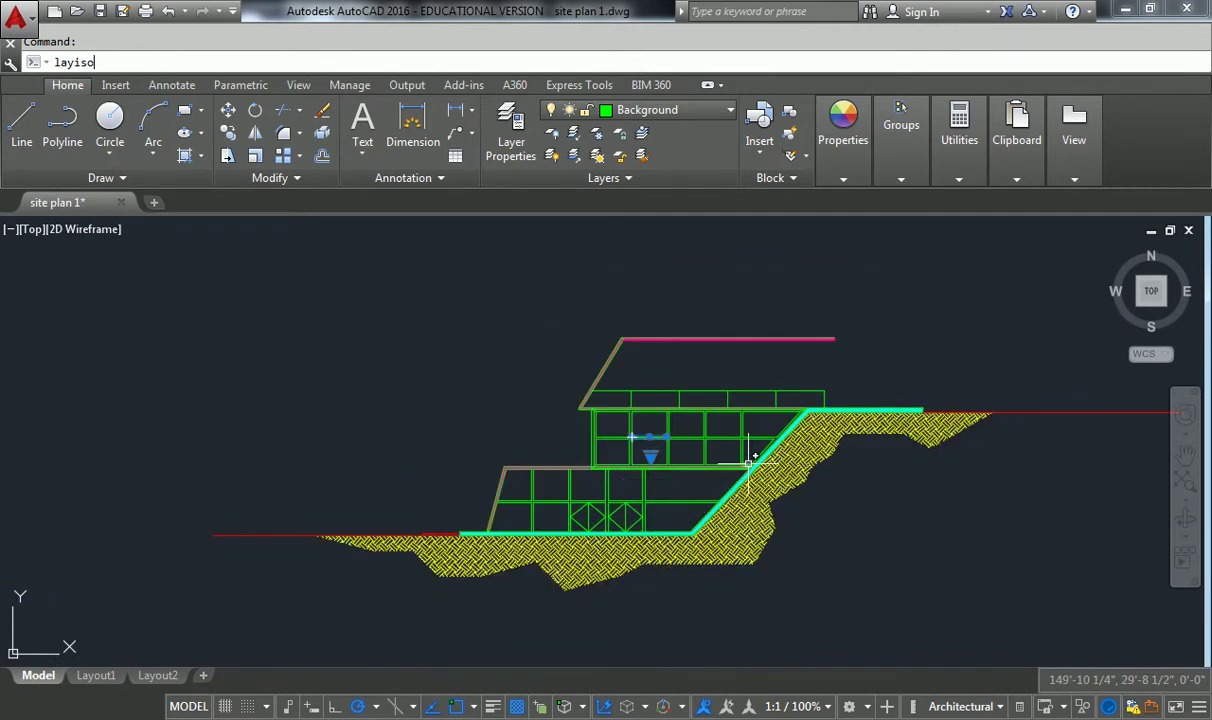
key(Return)
key(Return)
click(1011, 280)
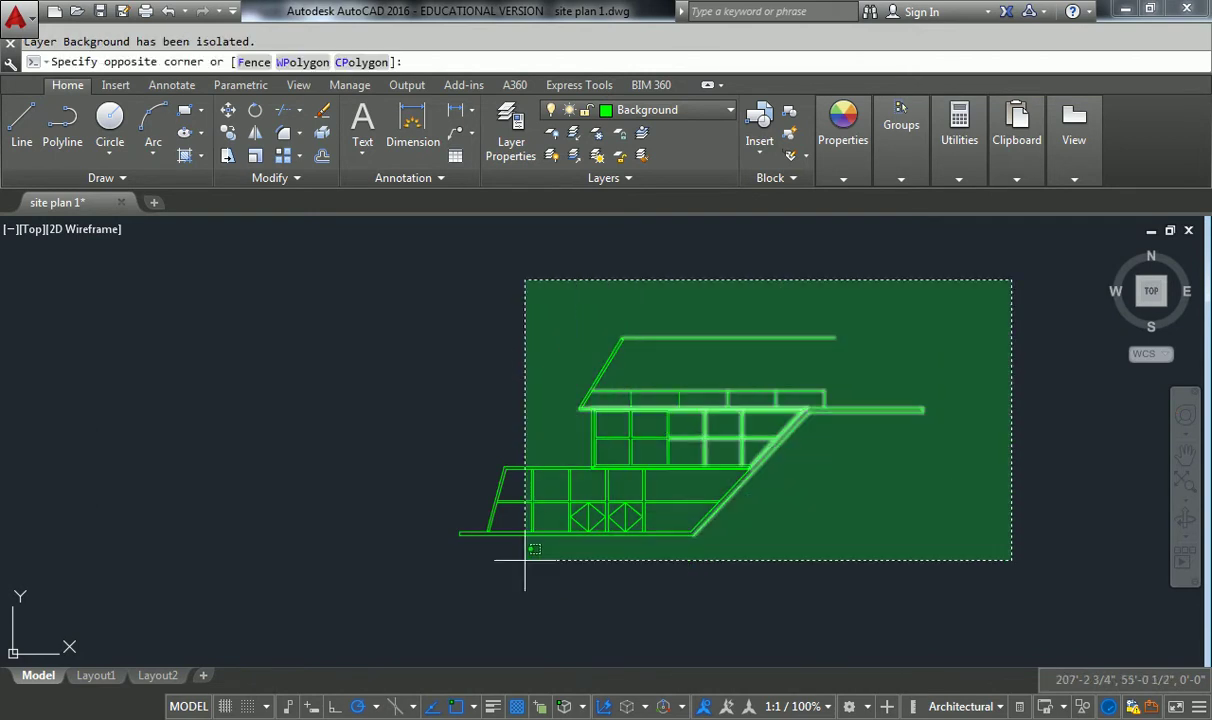
click(433, 577)
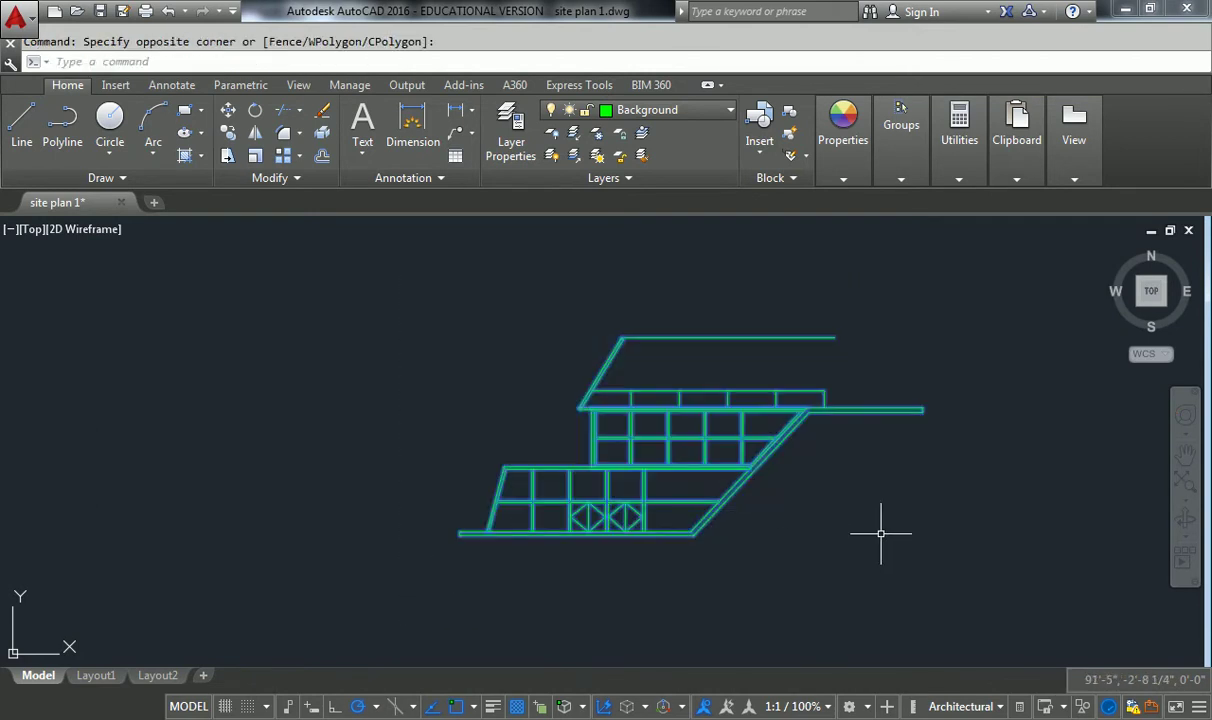
Step: Send the selected building linework to the back with Draw Order > Send to Back
right_click(775, 460)
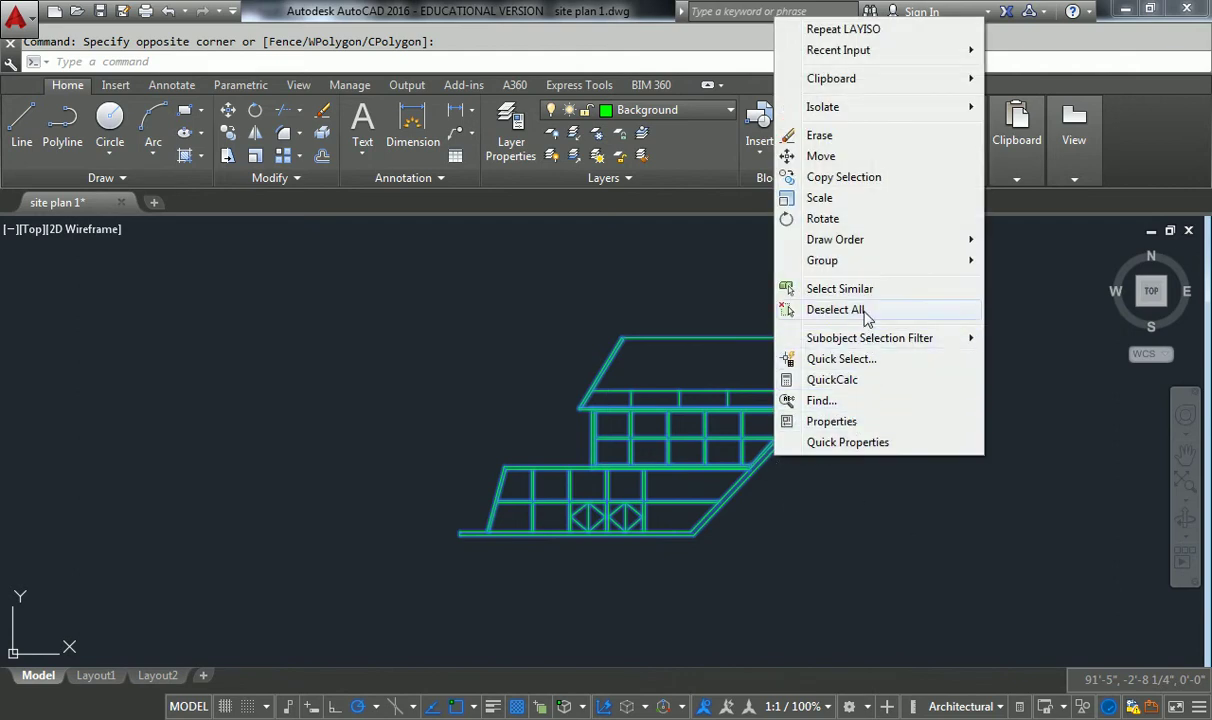
mouse_move(872, 246)
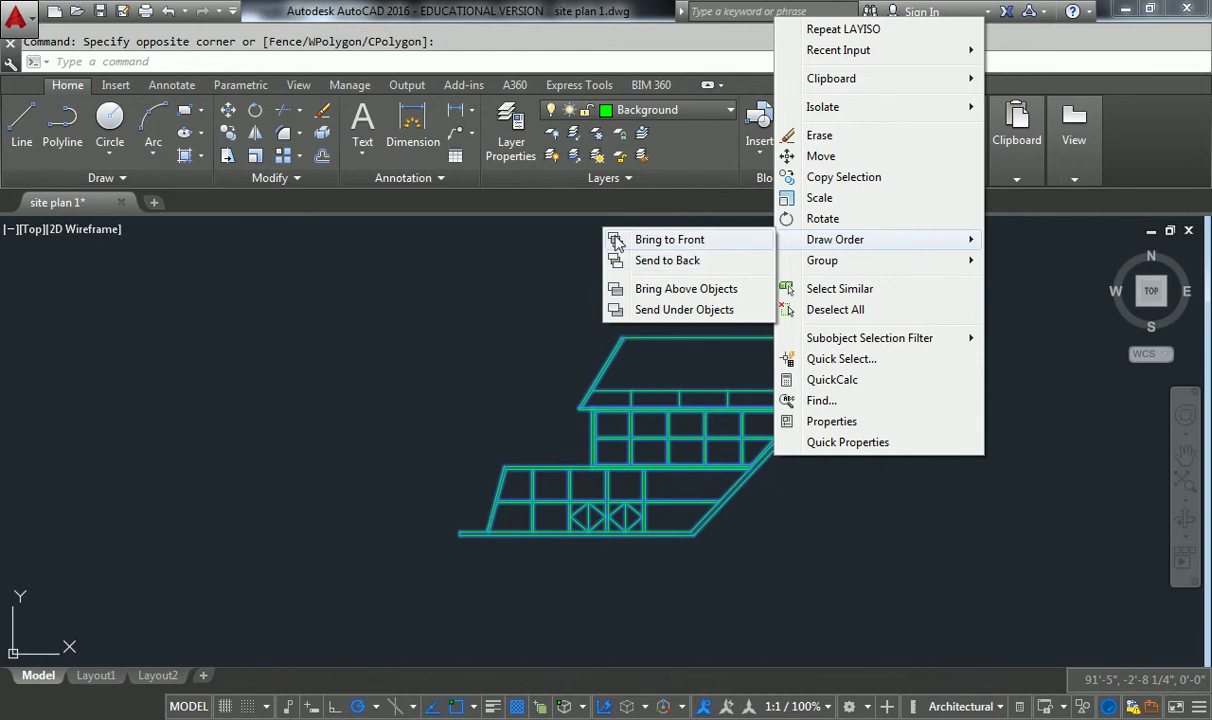
click(698, 263)
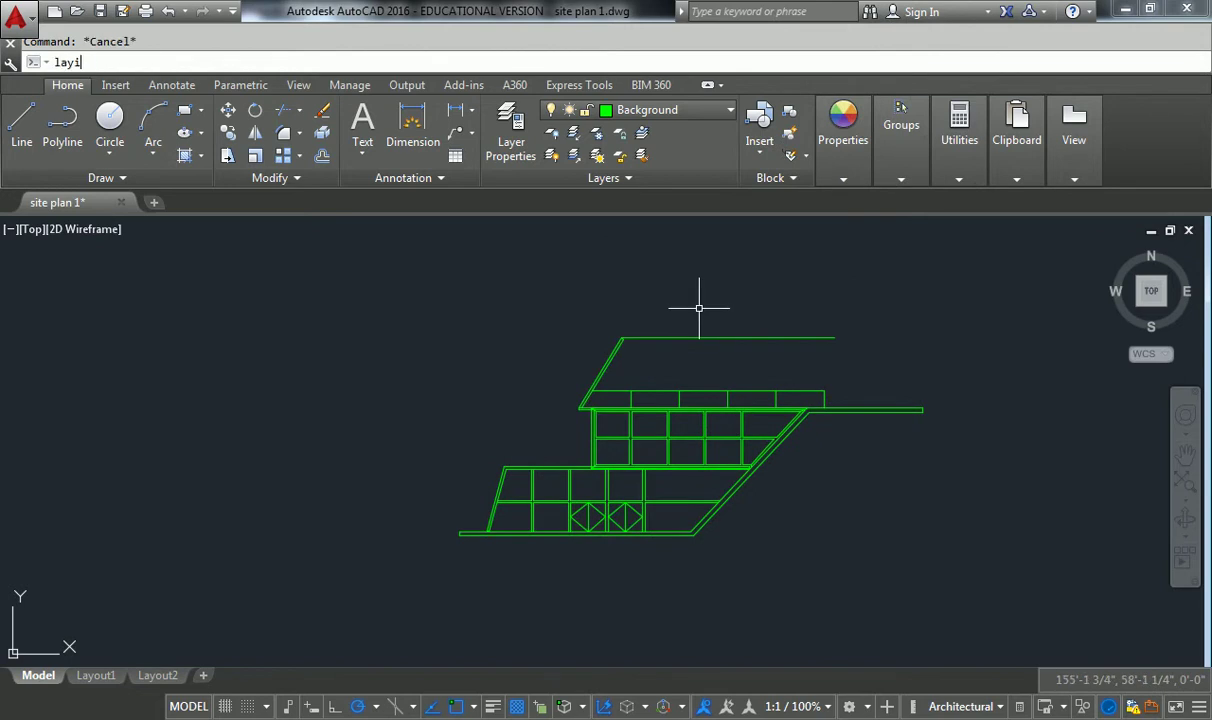
Step: Restore all isolated layers with LAYUNISO
text(uniso)
key(Return)
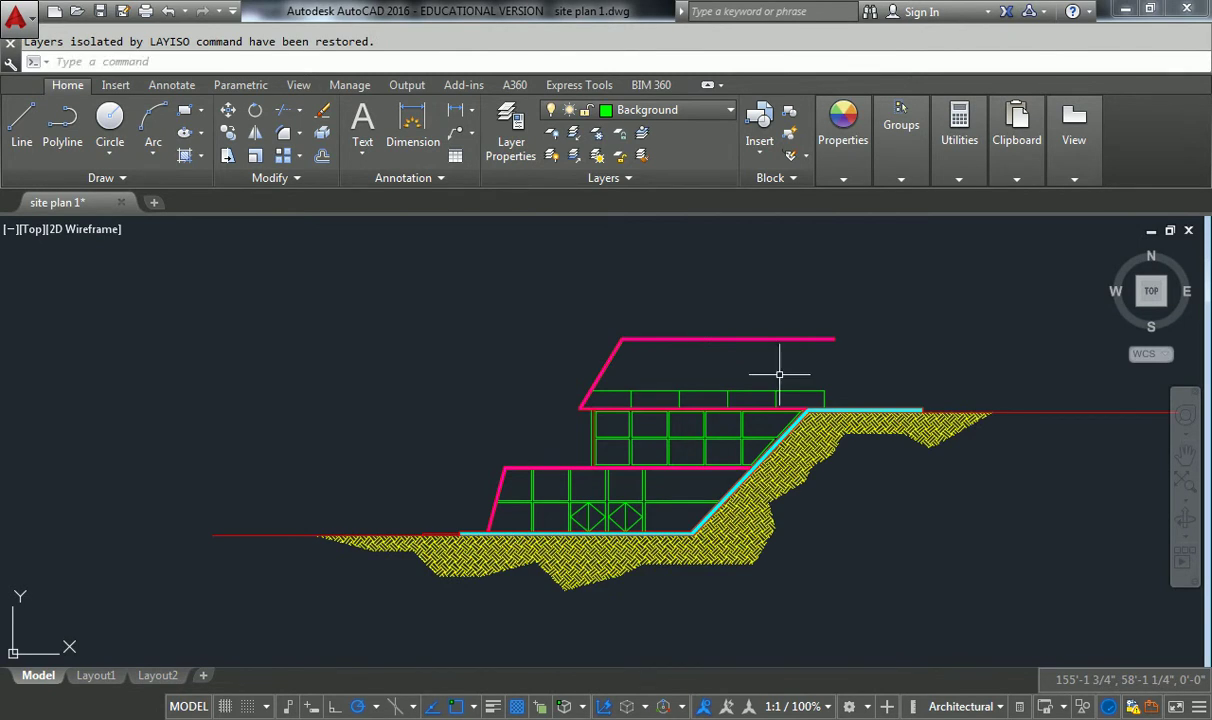
scroll(828, 490, up, 4)
scroll(419, 384, up, 6)
scroll(511, 479, down, 5)
Step: Pan and zoom to recentre the building and terrain section in view
mouse_move(760, 414)
middle_down()
mouse_move(782, 449)
mouse_move(717, 406)
mouse_move(636, 478)
middle_up()
scroll(725, 395, down, 3)
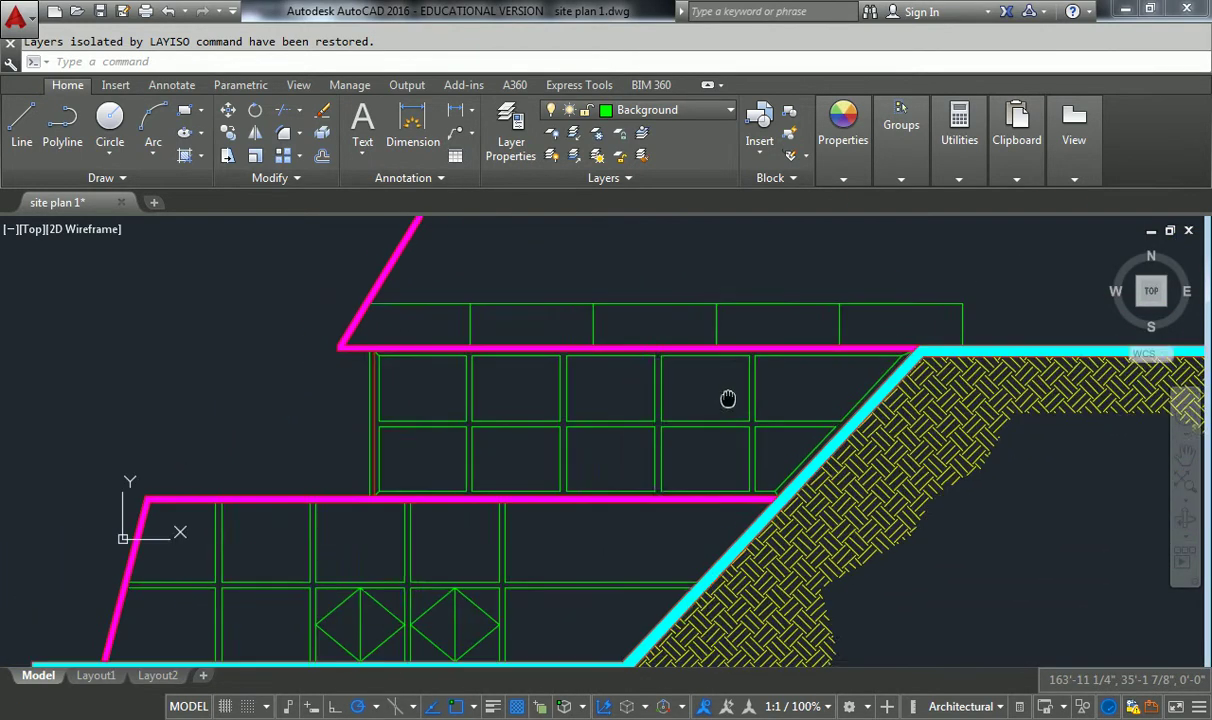
scroll(730, 390, up, 1)
middle_drag(717, 344, 769, 318)
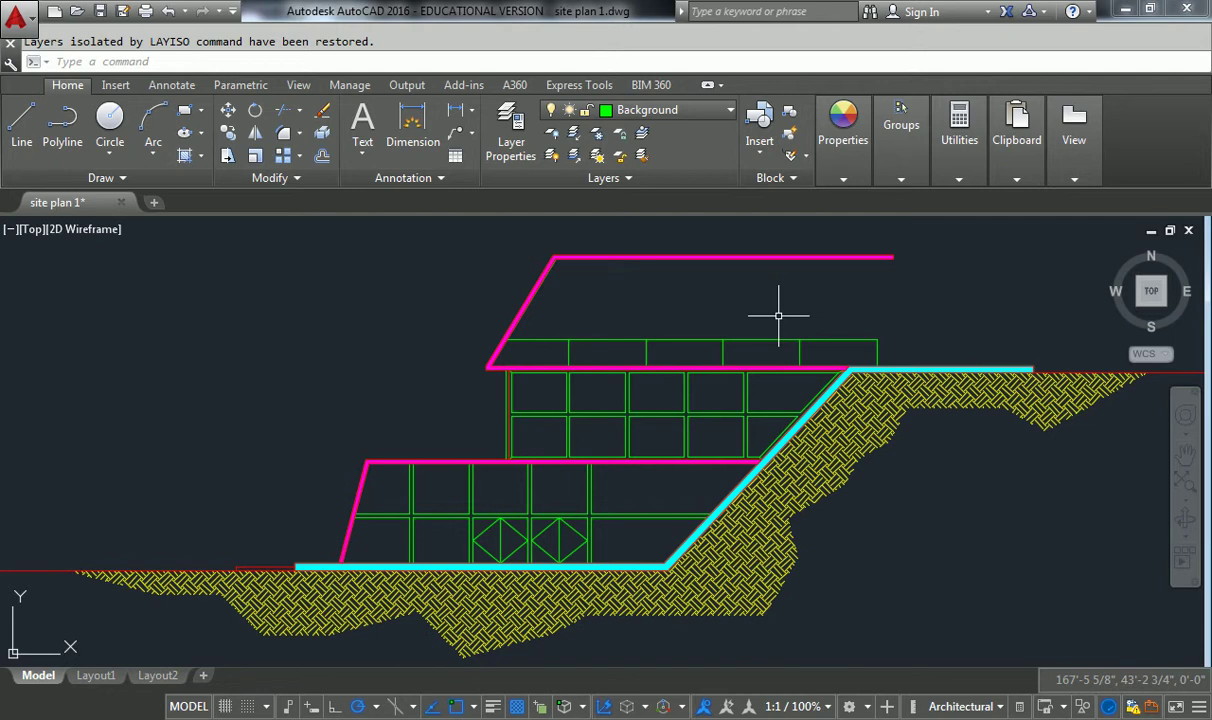
middle_drag(873, 331, 827, 329)
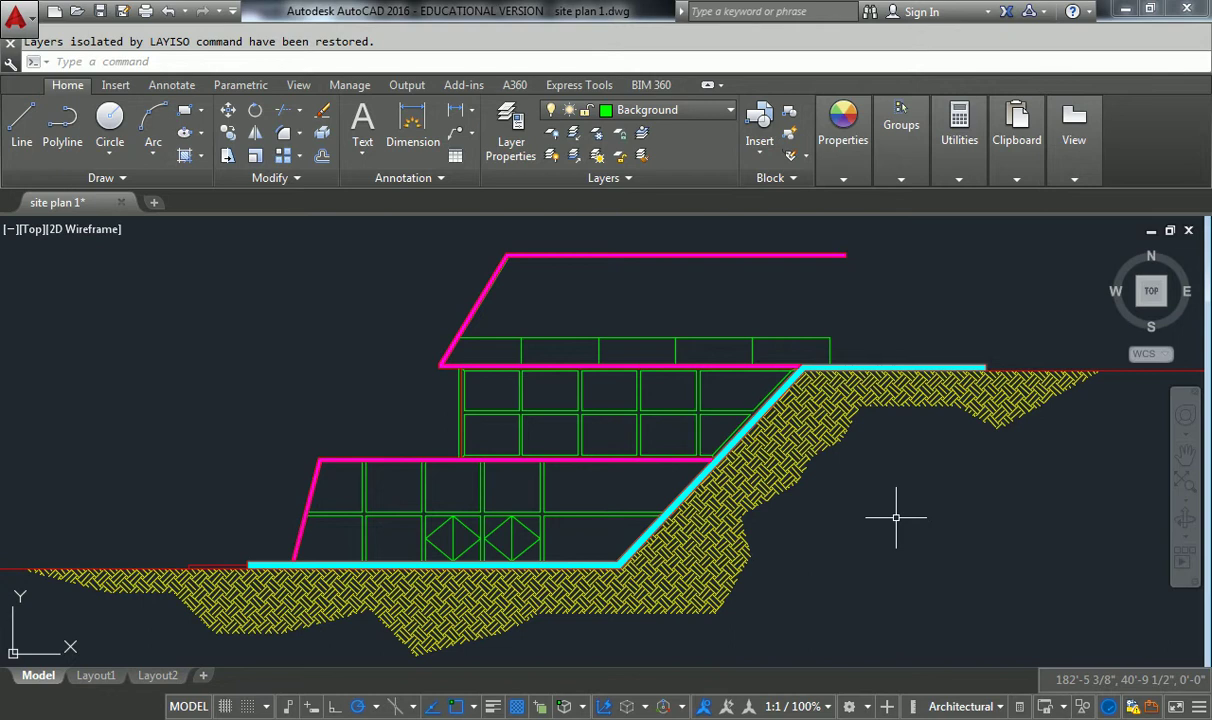
middle_drag(593, 429, 717, 425)
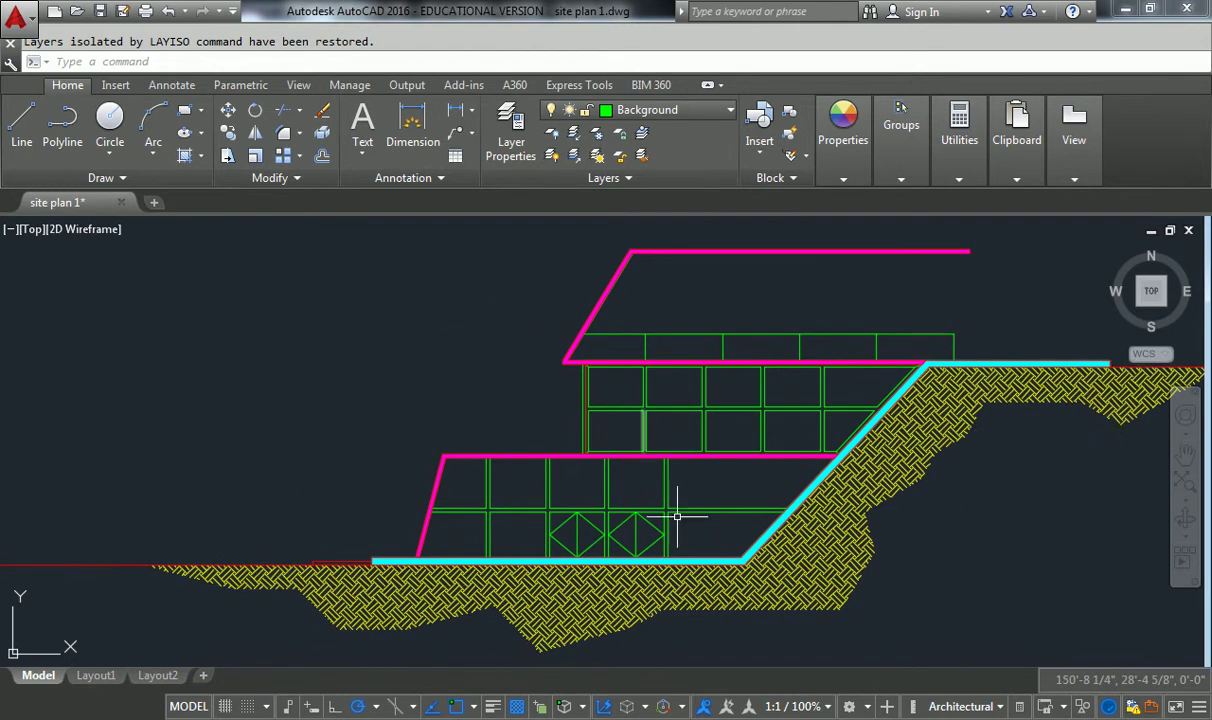
scroll(635, 528, up, 2)
scroll(630, 522, down, 2)
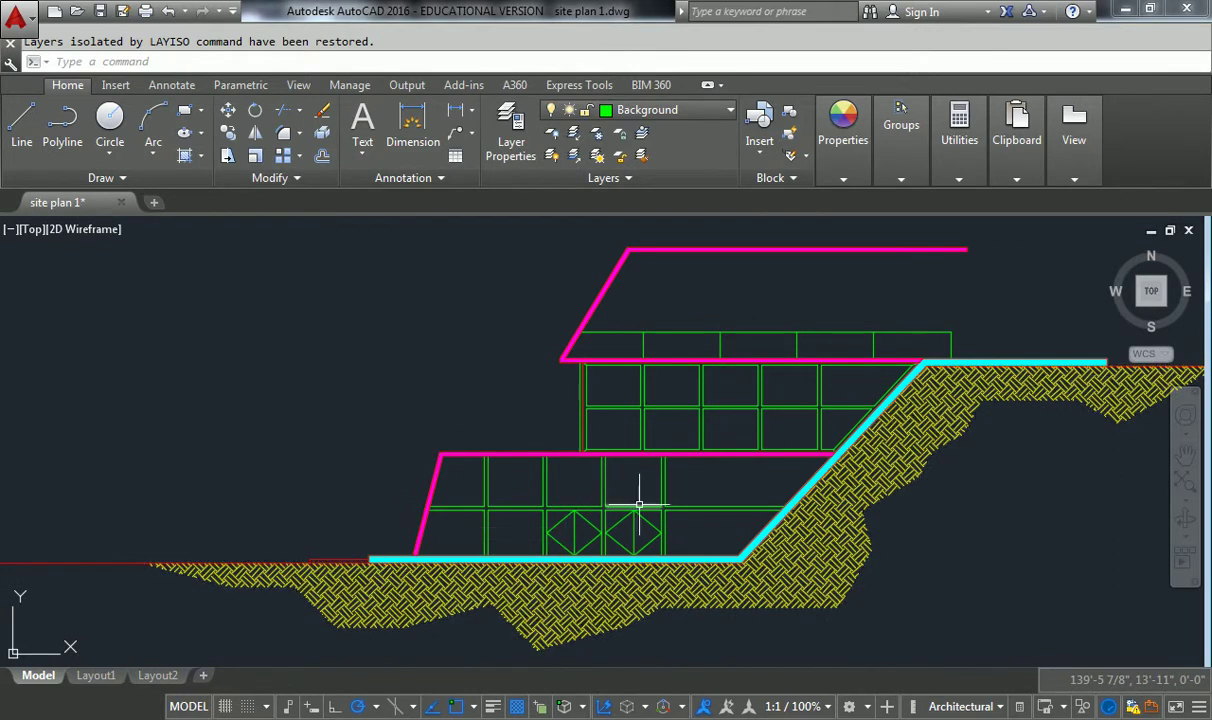
scroll(625, 510, up, 2)
scroll(700, 520, down, 2)
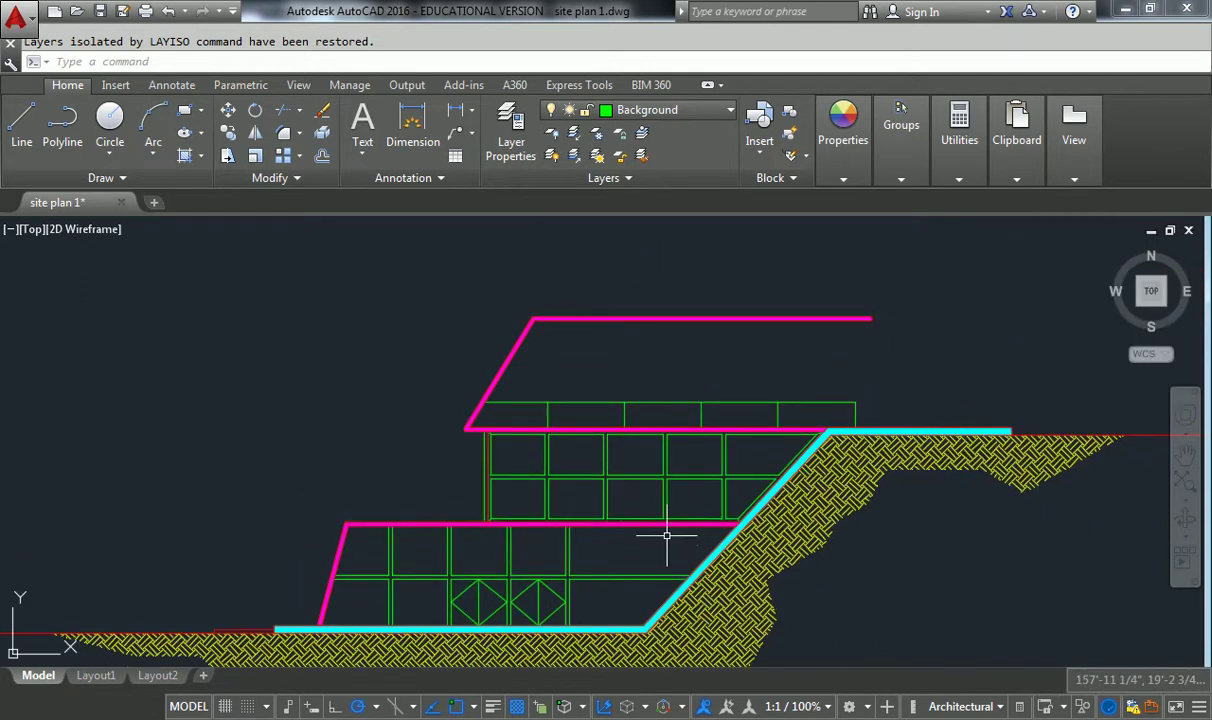
middle_drag(658, 527, 760, 463)
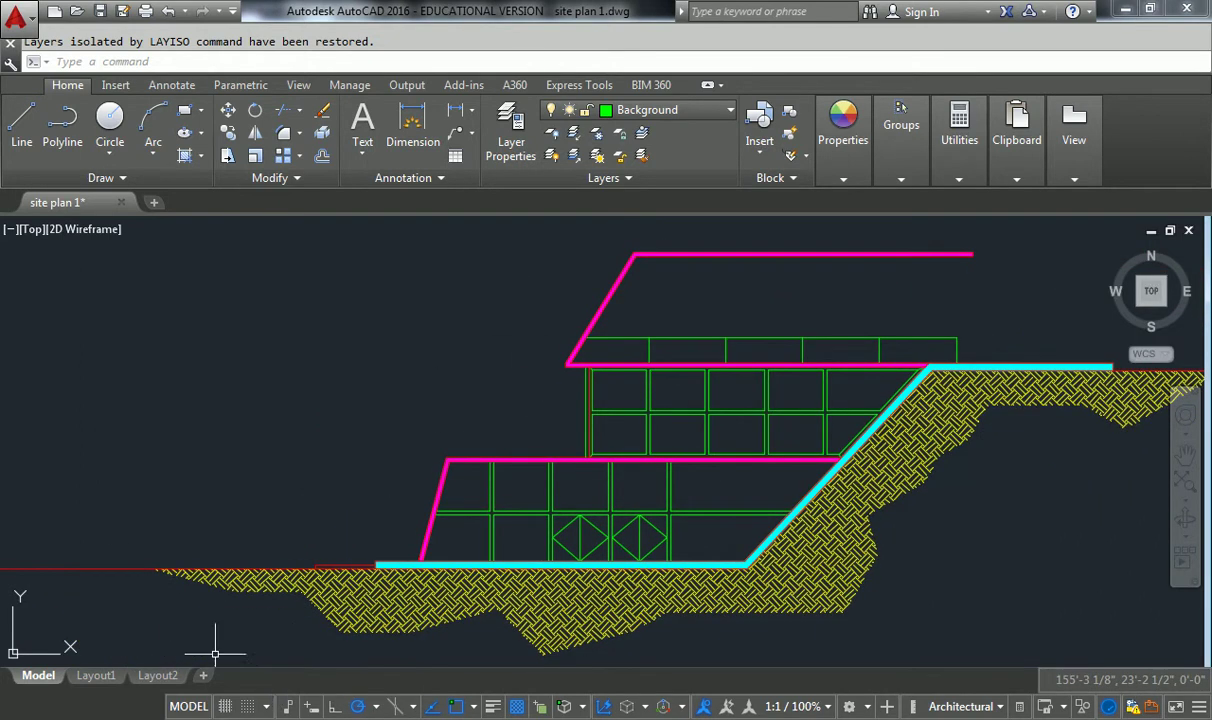
Step: Switch to Layout1 and briefly enter and leave its viewport
click(96, 676)
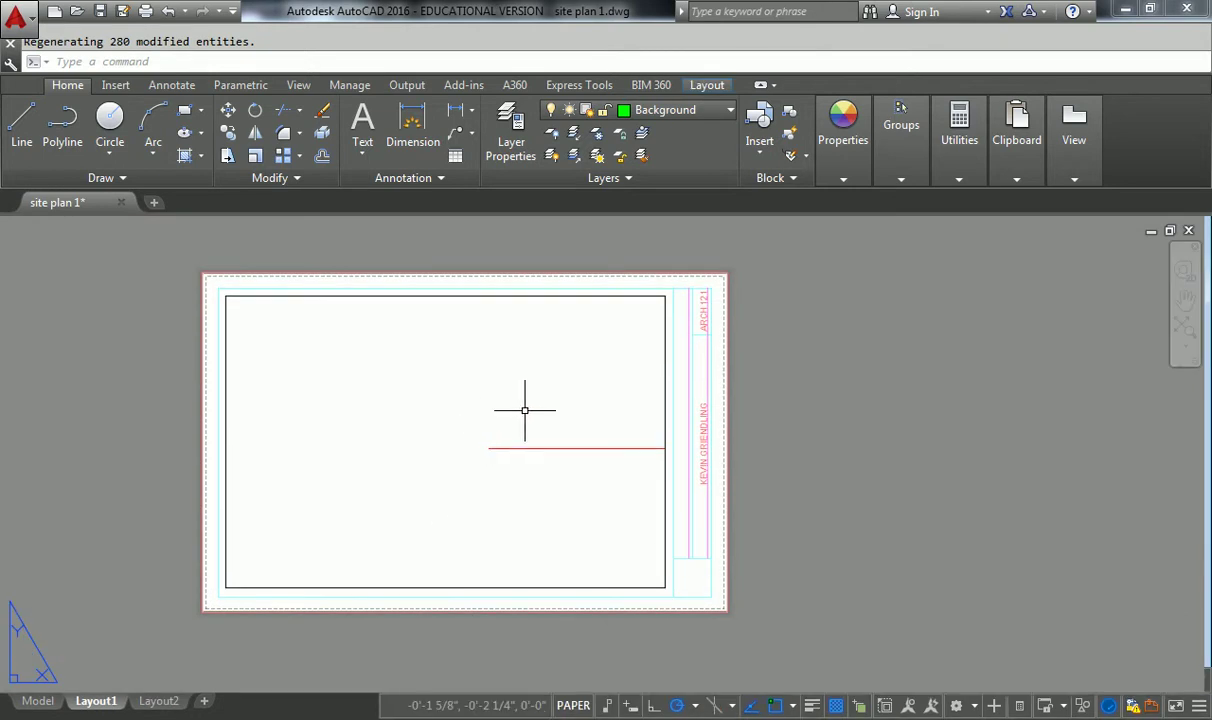
double_click(460, 395)
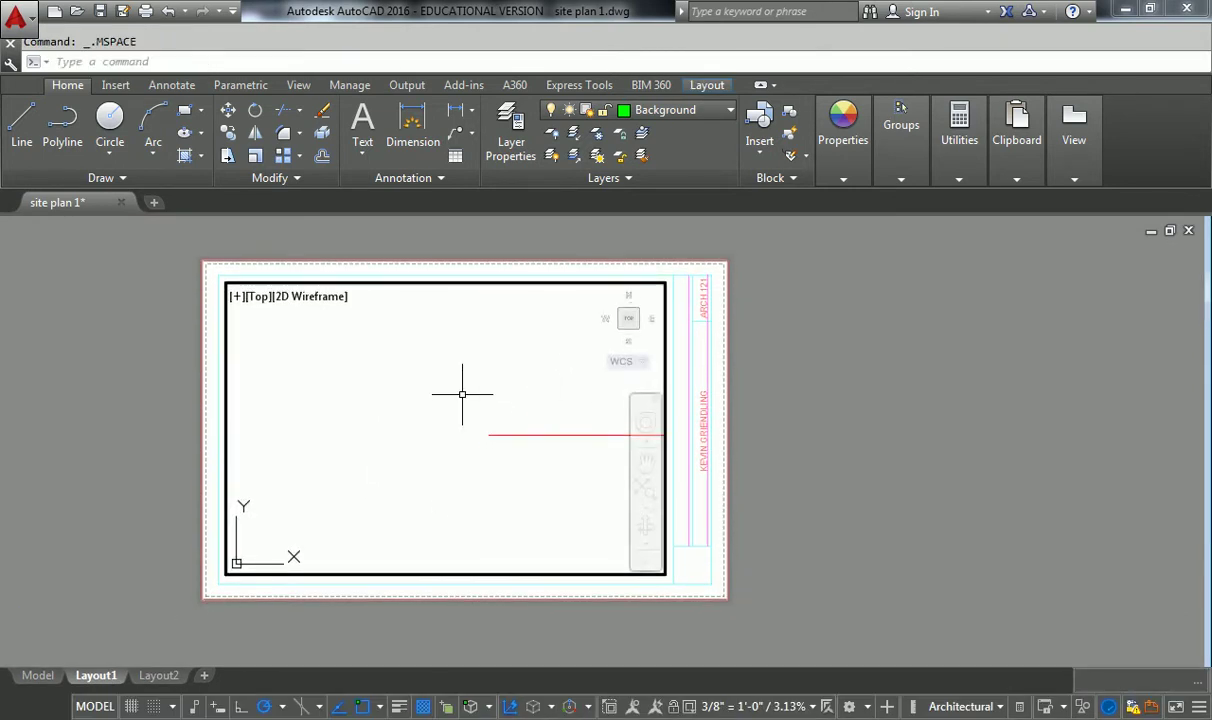
double_click(817, 345)
click(723, 499)
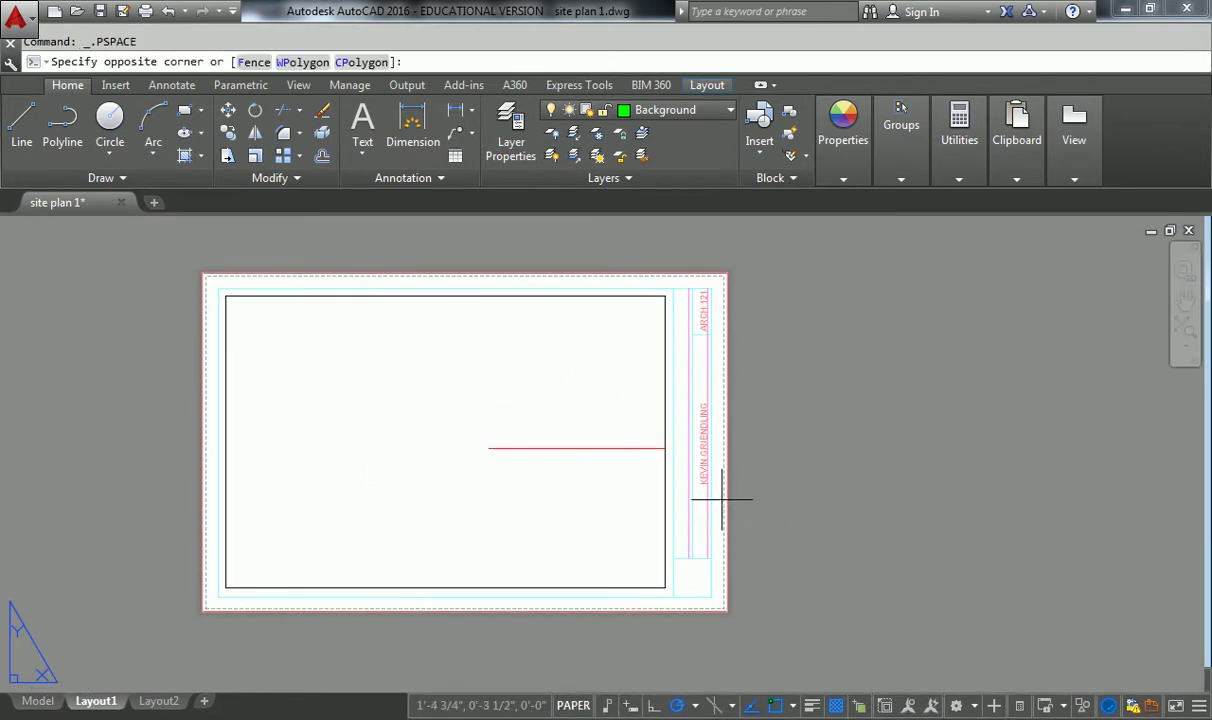
key(Escape)
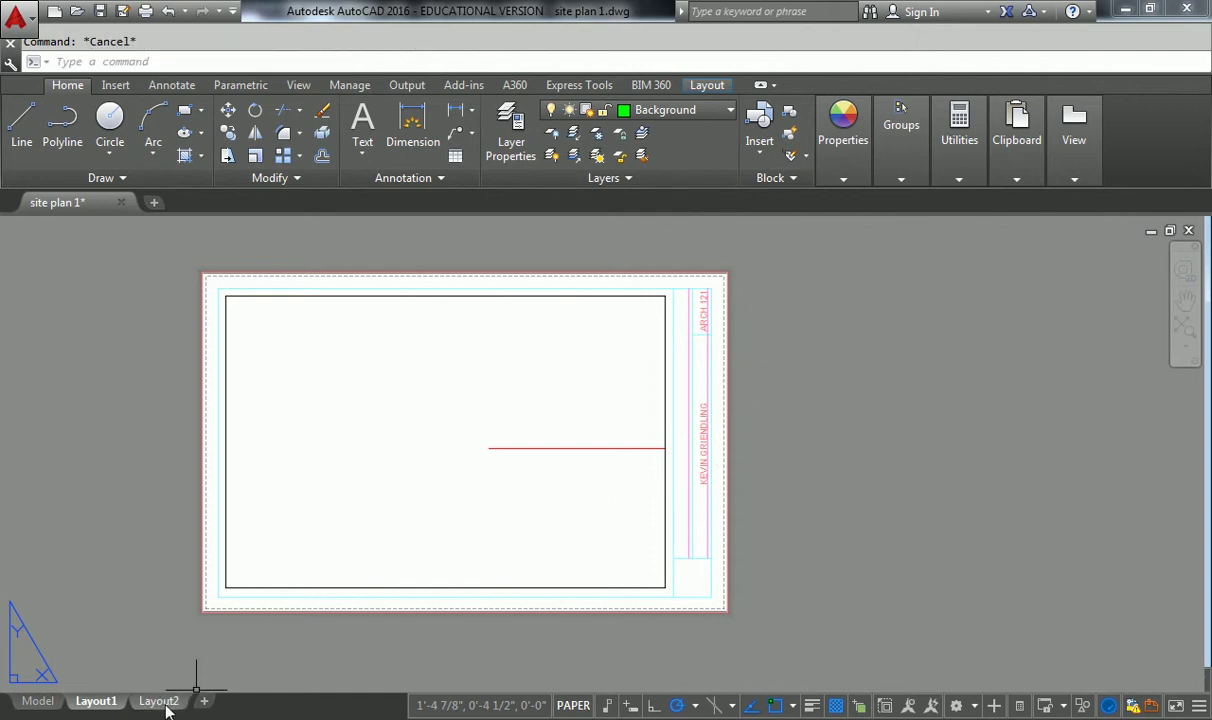
Step: Open Layout2's page setup for editing from the Page Setup Manager
click(160, 701)
right_click(165, 701)
click(165, 701)
right_click(165, 701)
click(253, 559)
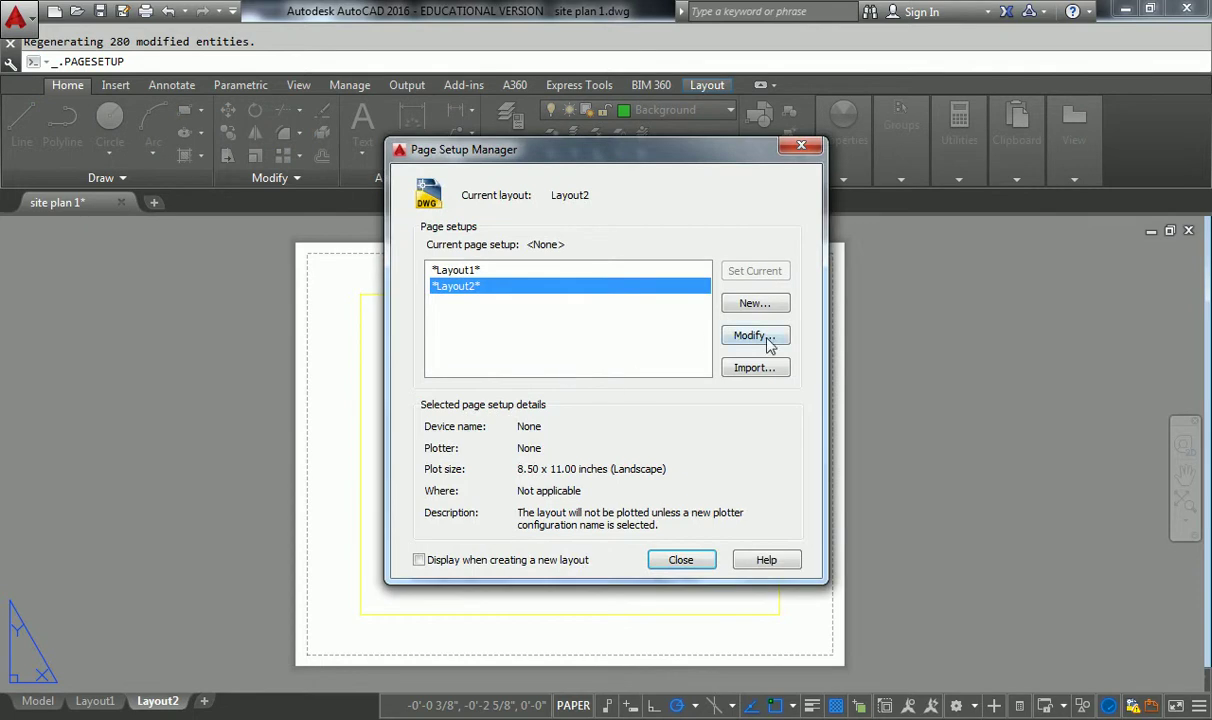
click(769, 337)
Step: Set the printer to Adobe PDF and paper to Tabloid, plotting the layout, and confirm
click(470, 228)
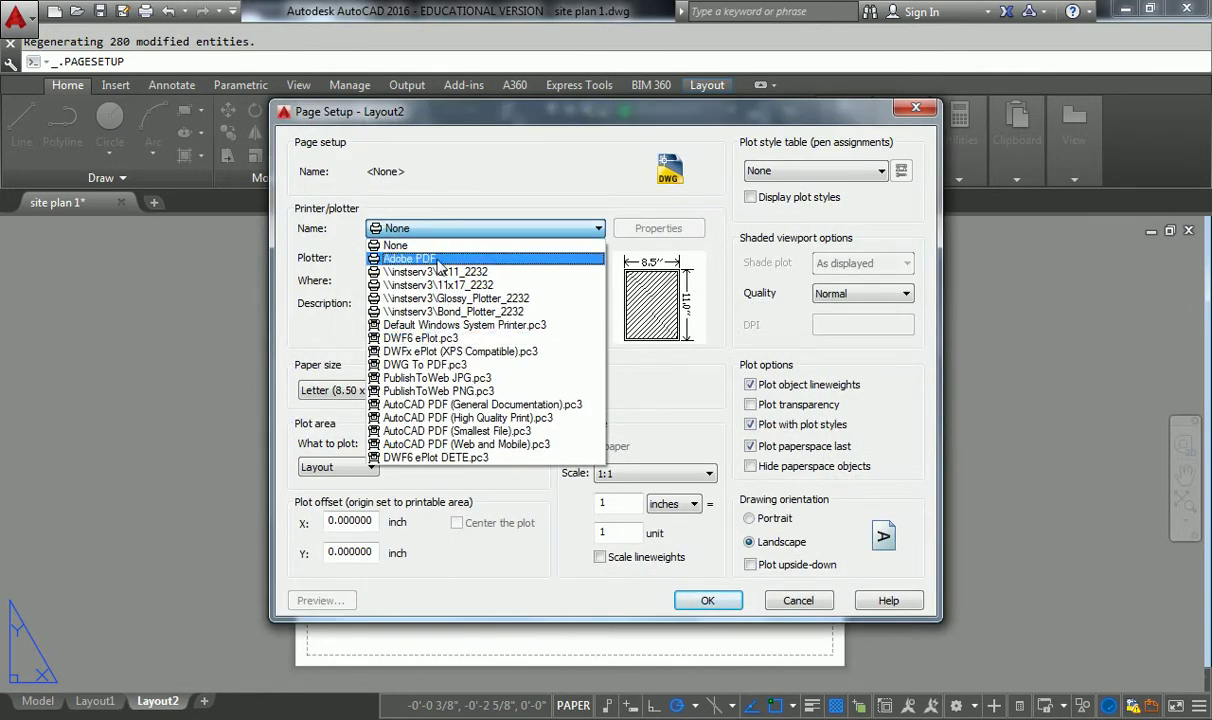
click(438, 260)
click(450, 390)
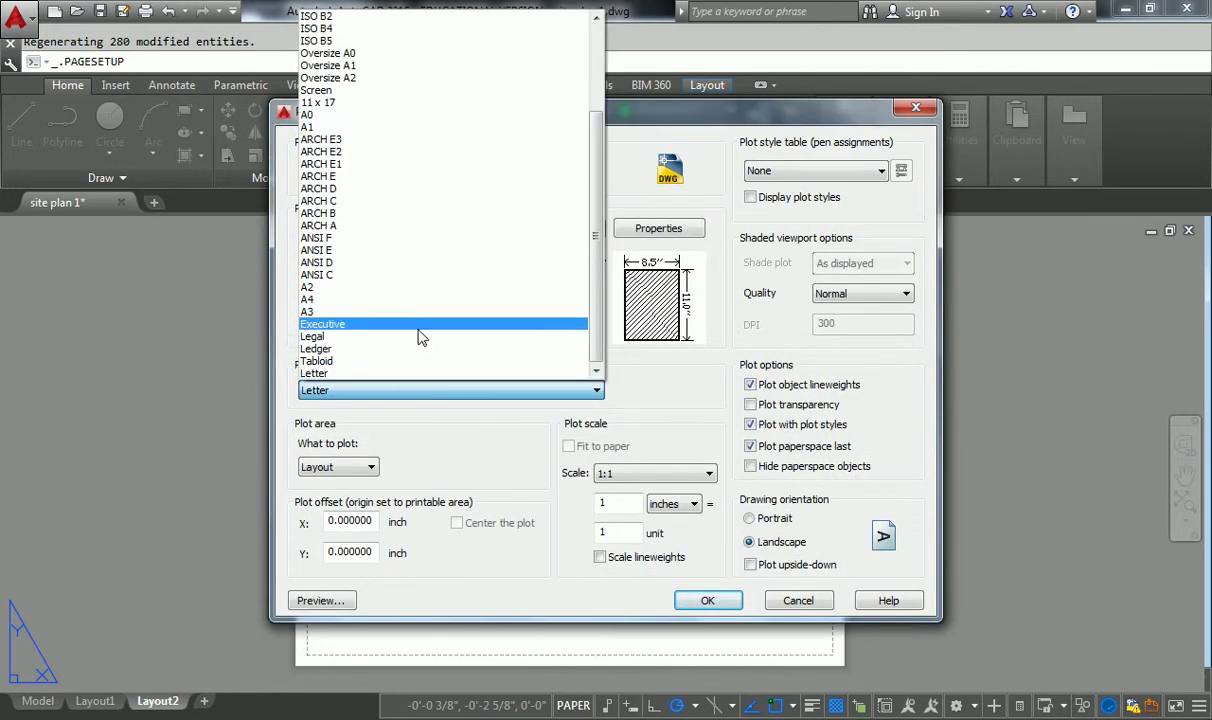
click(373, 361)
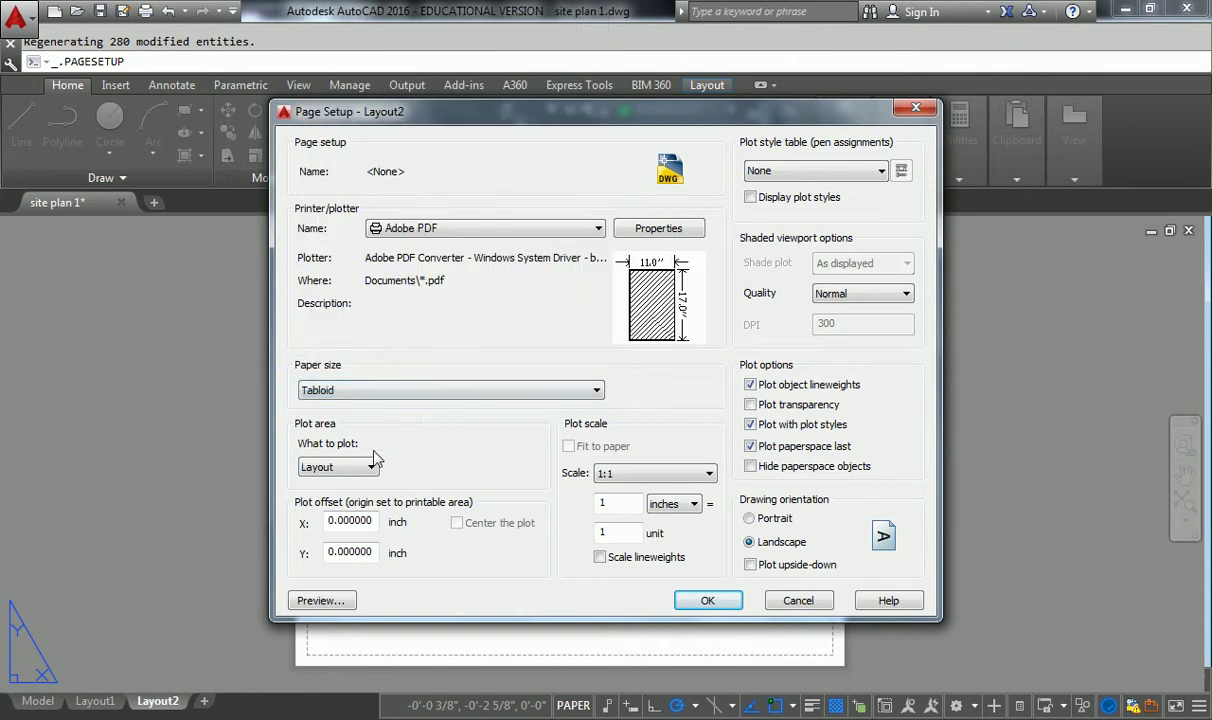
click(340, 467)
click(325, 479)
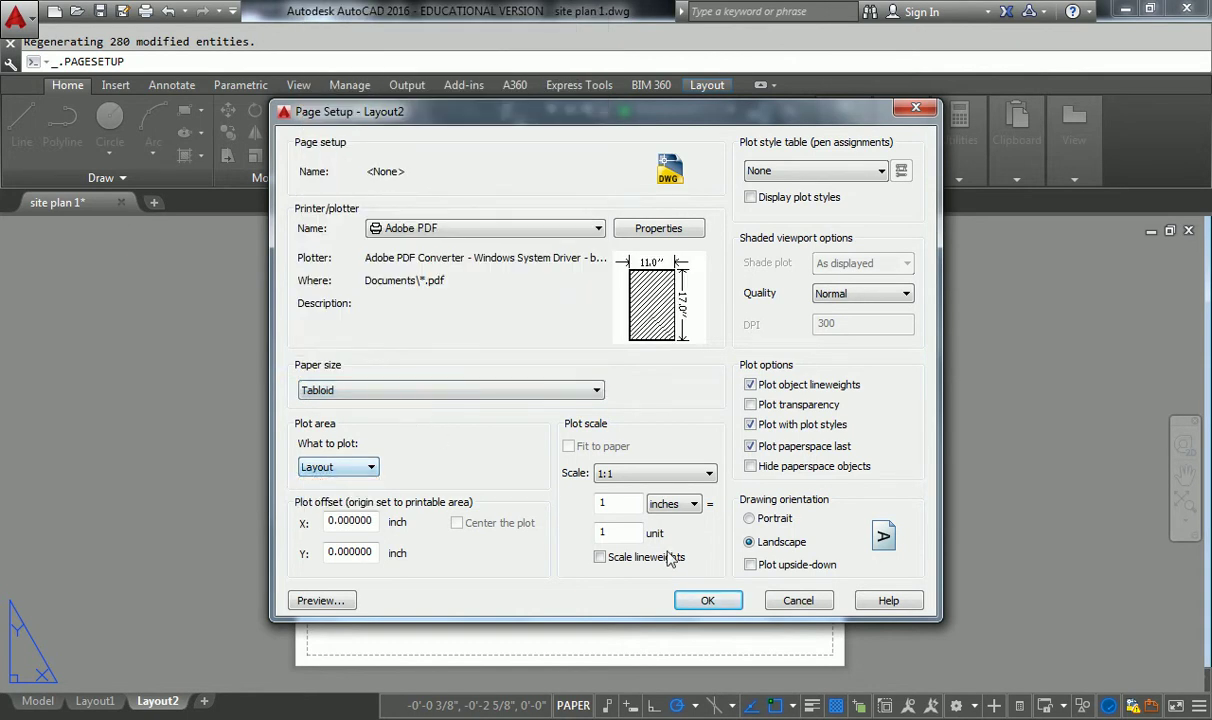
click(709, 600)
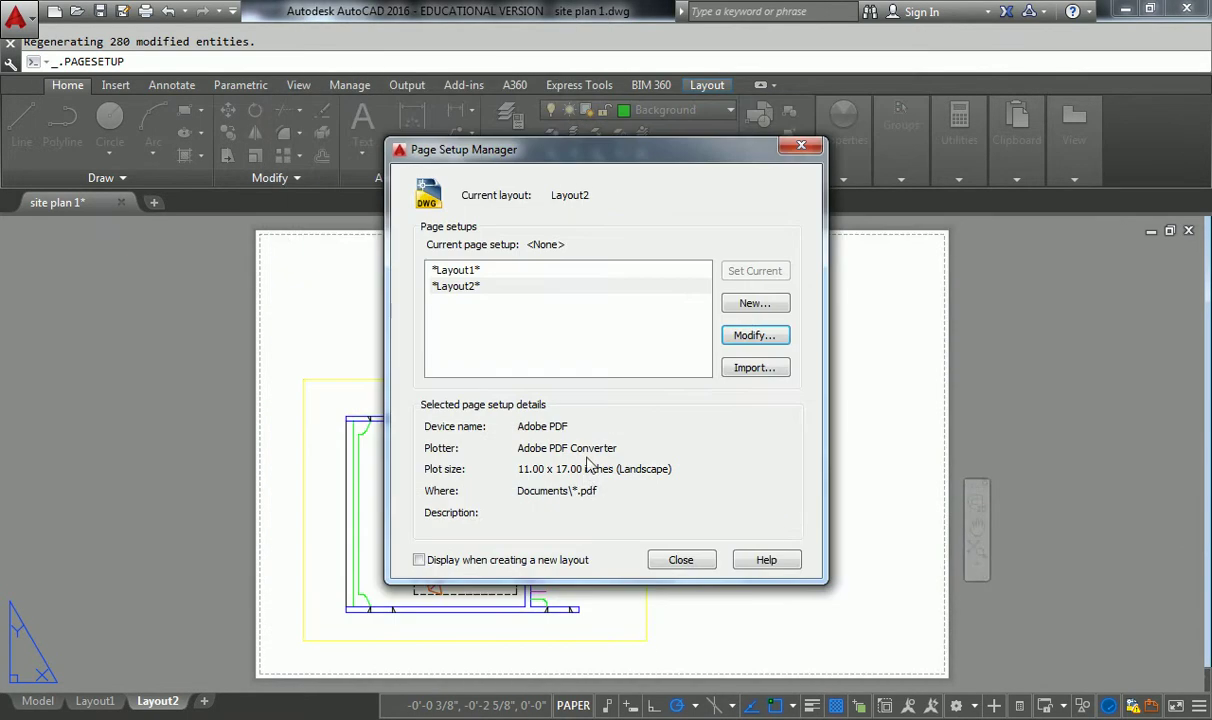
Step: Close the Page Setup Manager and copy the title block from Layout1
click(681, 560)
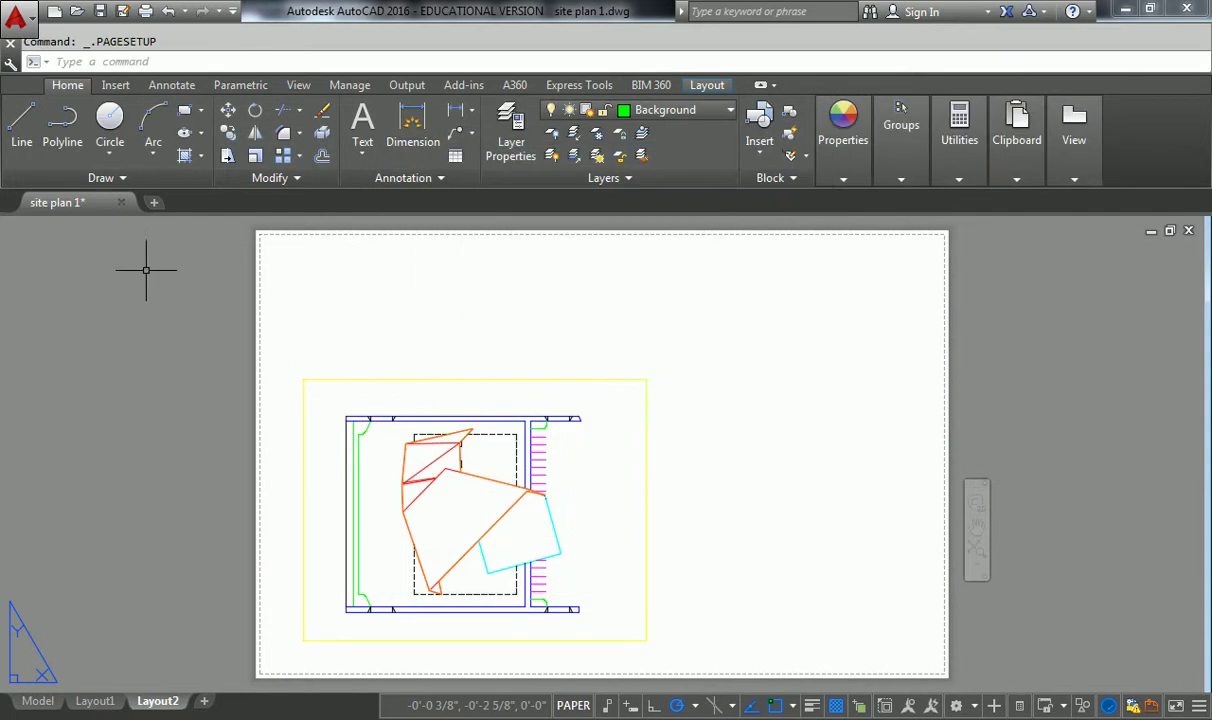
click(110, 702)
click(240, 608)
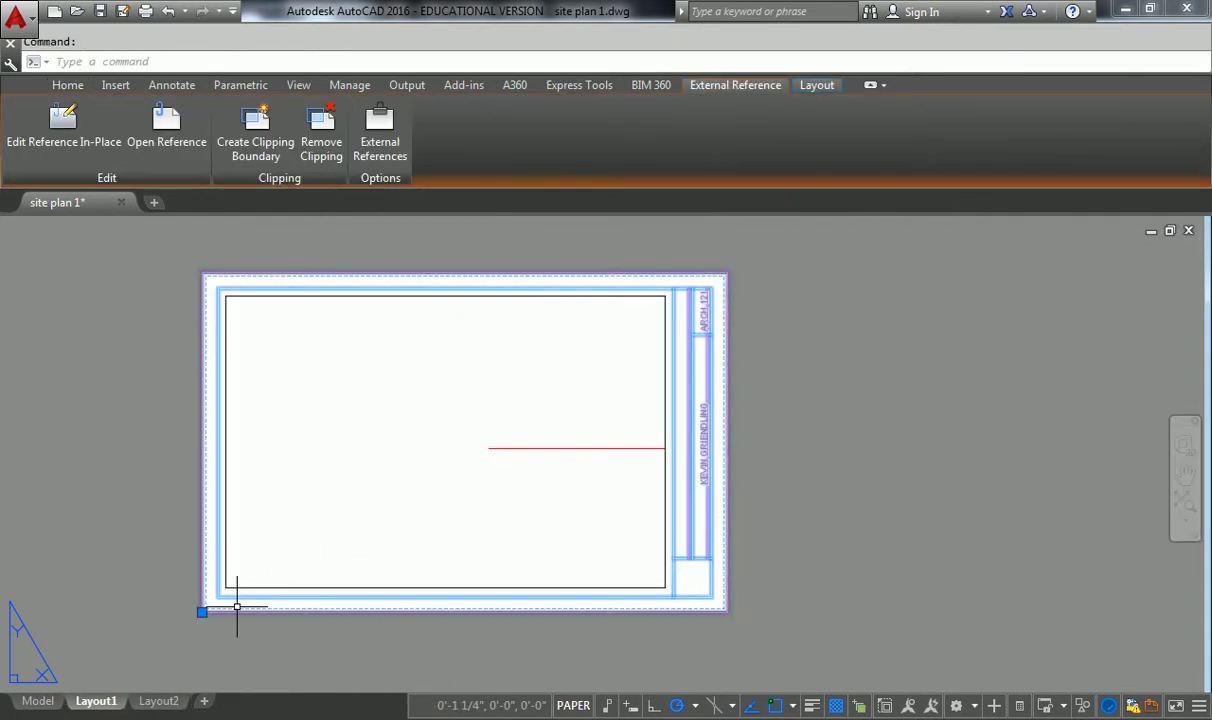
key(ctrl+c)
Step: Paste the title block onto Layout2 at the paper's lower-left corner
click(158, 701)
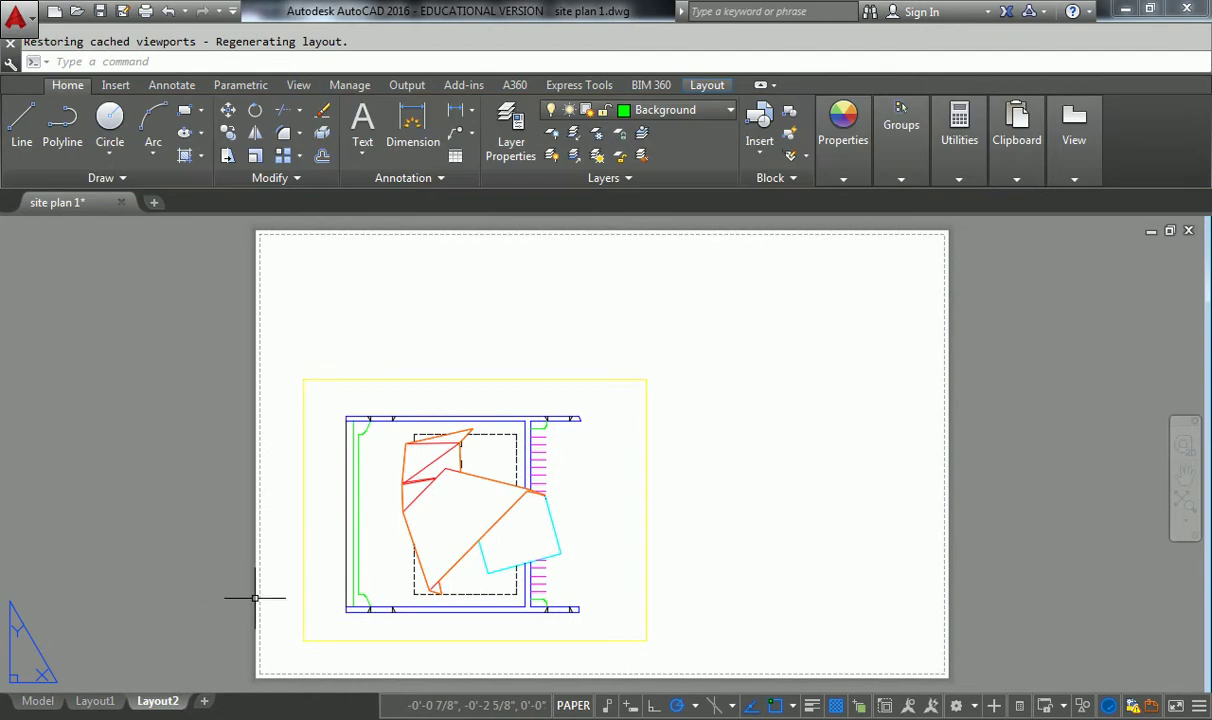
scroll(292, 585, up, 5)
key(ctrl+v)
scroll(319, 612, up, 3)
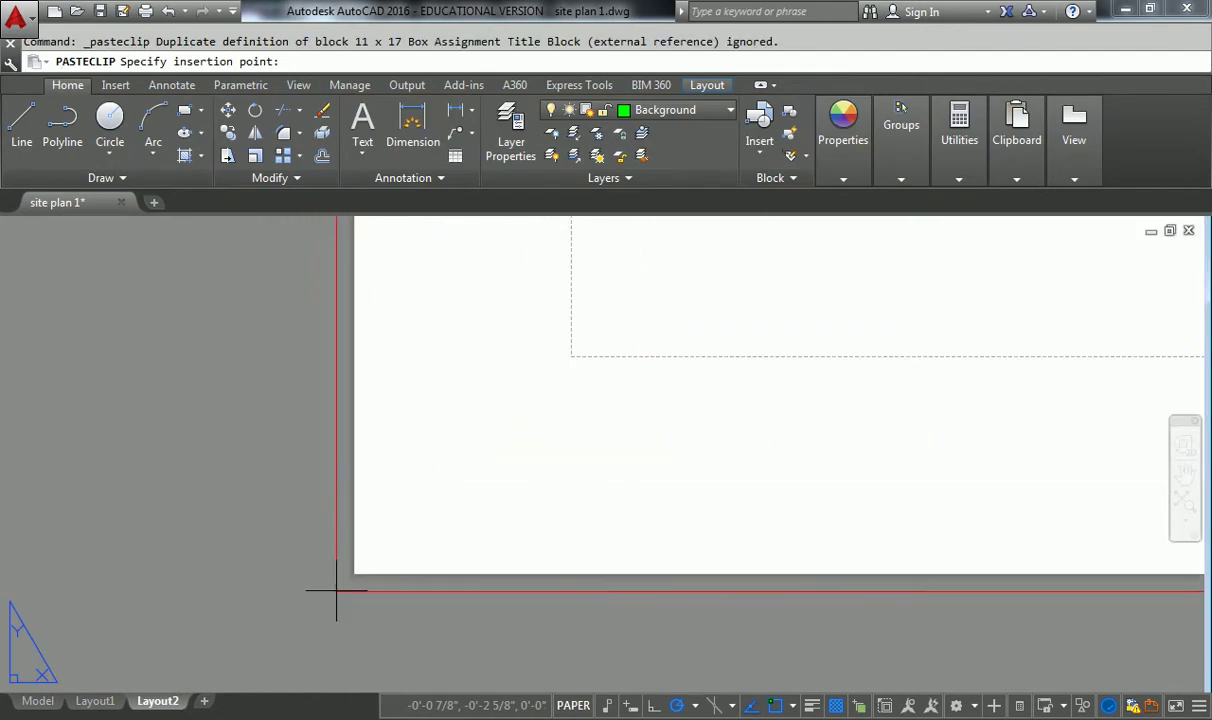
click(348, 570)
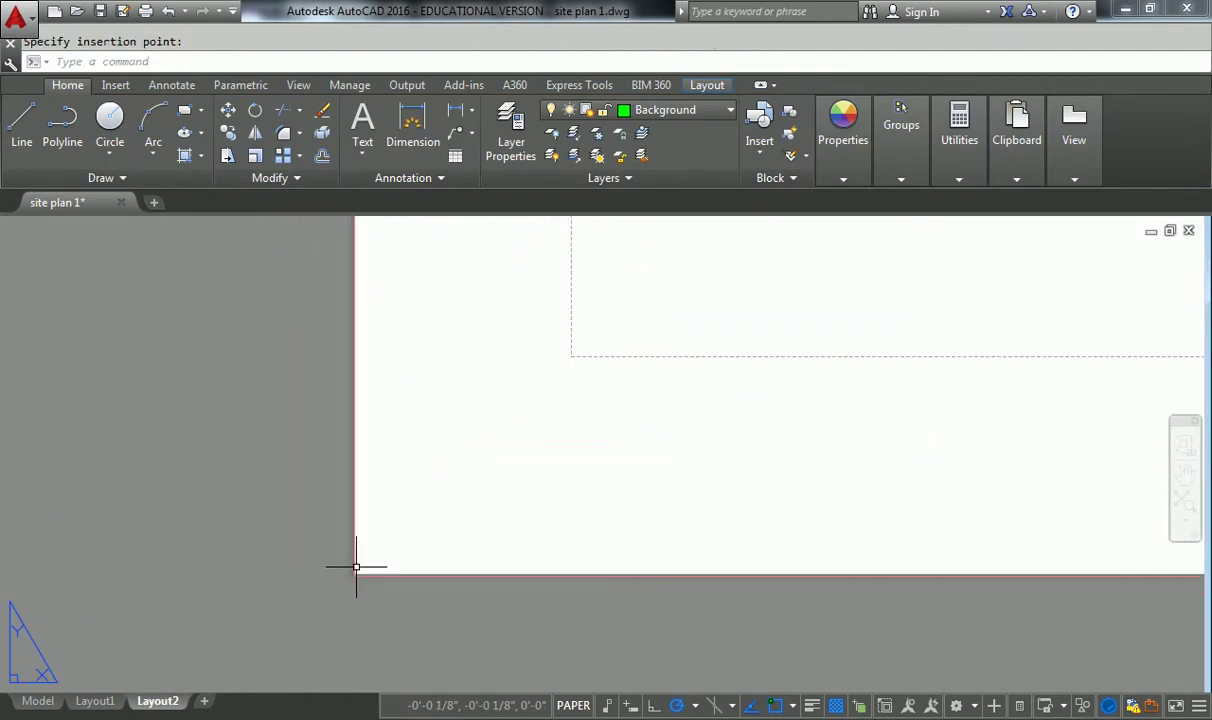
scroll(410, 530, down, 4)
key(Escape)
scroll(640, 385, down, 5)
middle_drag(649, 392, 562, 430)
scroll(565, 428, up, 3)
Step: Put the viewport on the VP layer and enlarge it toward the title block's upper right
click(560, 392)
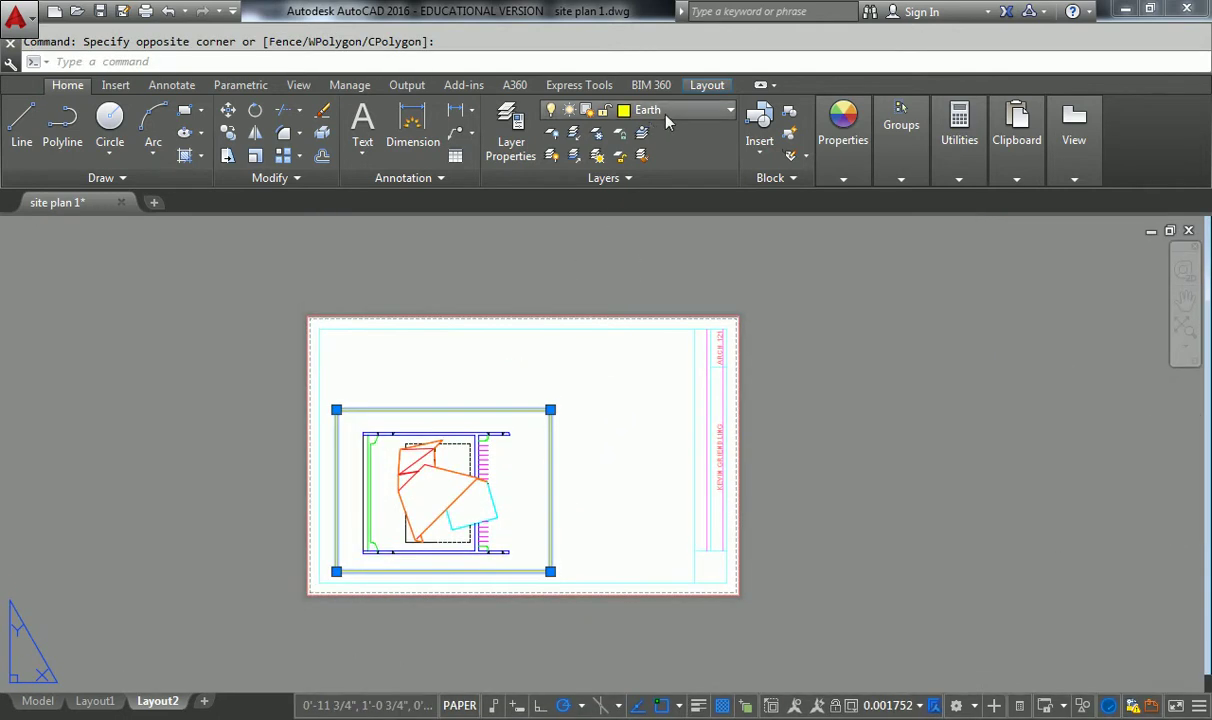
click(630, 109)
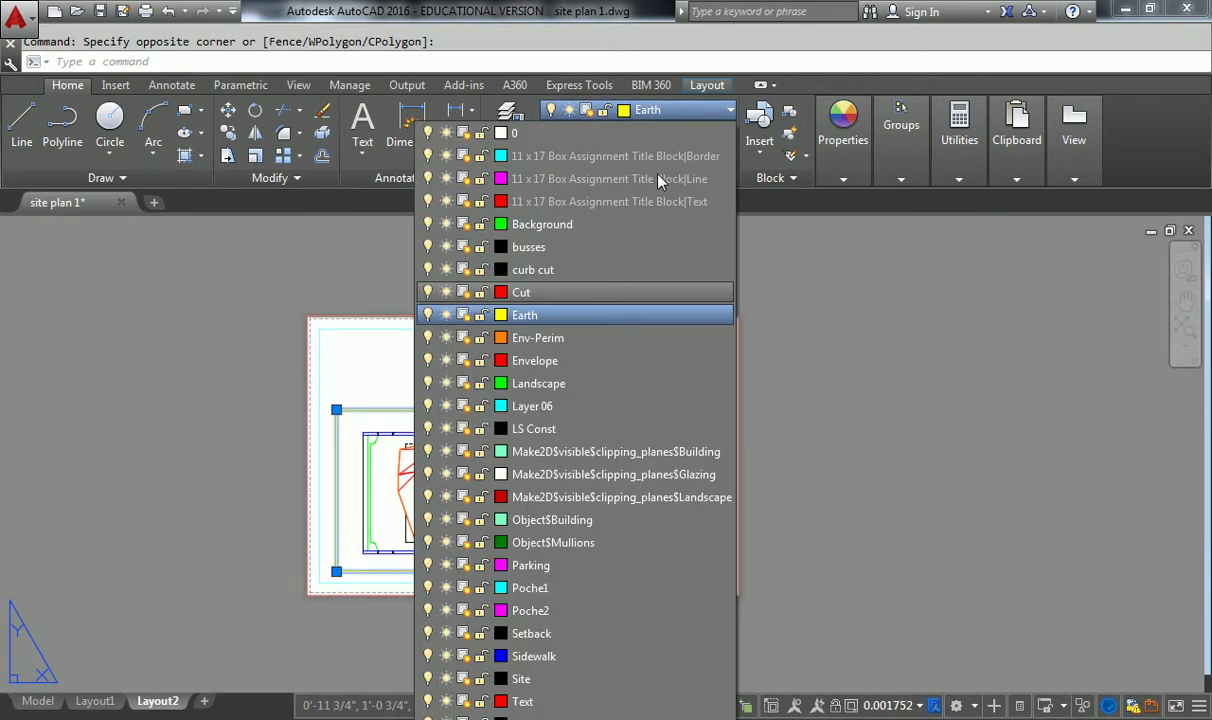
click(558, 392)
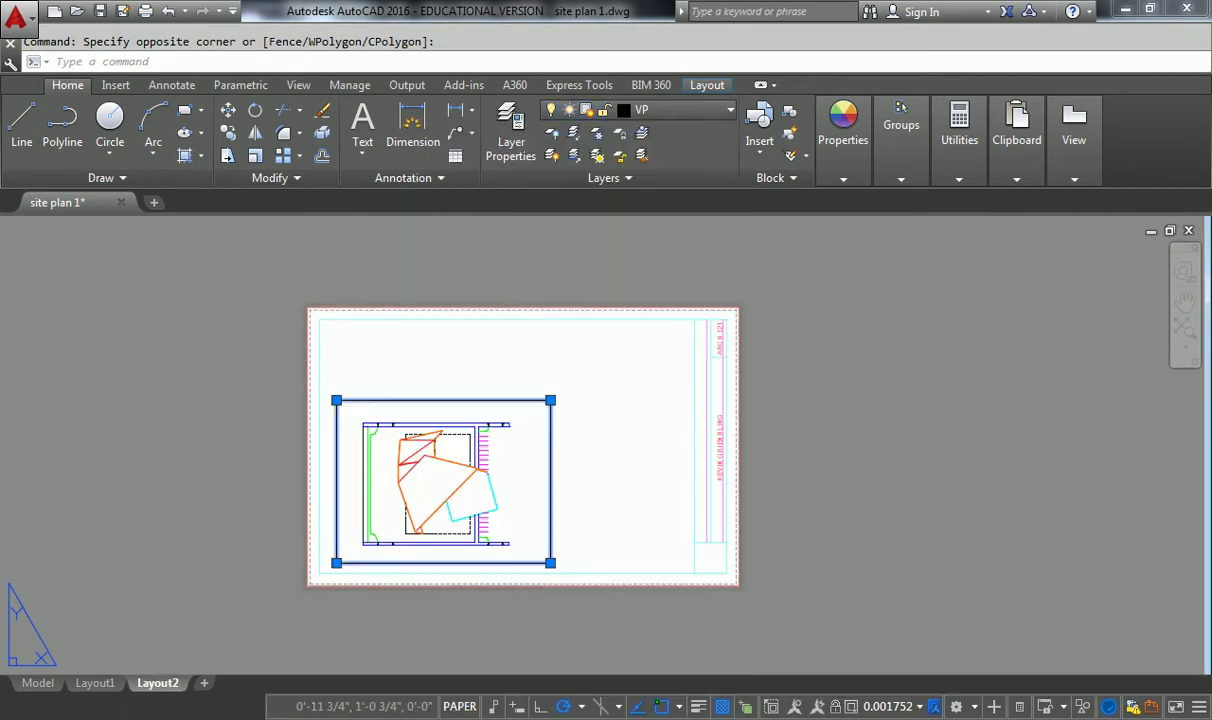
click(550, 400)
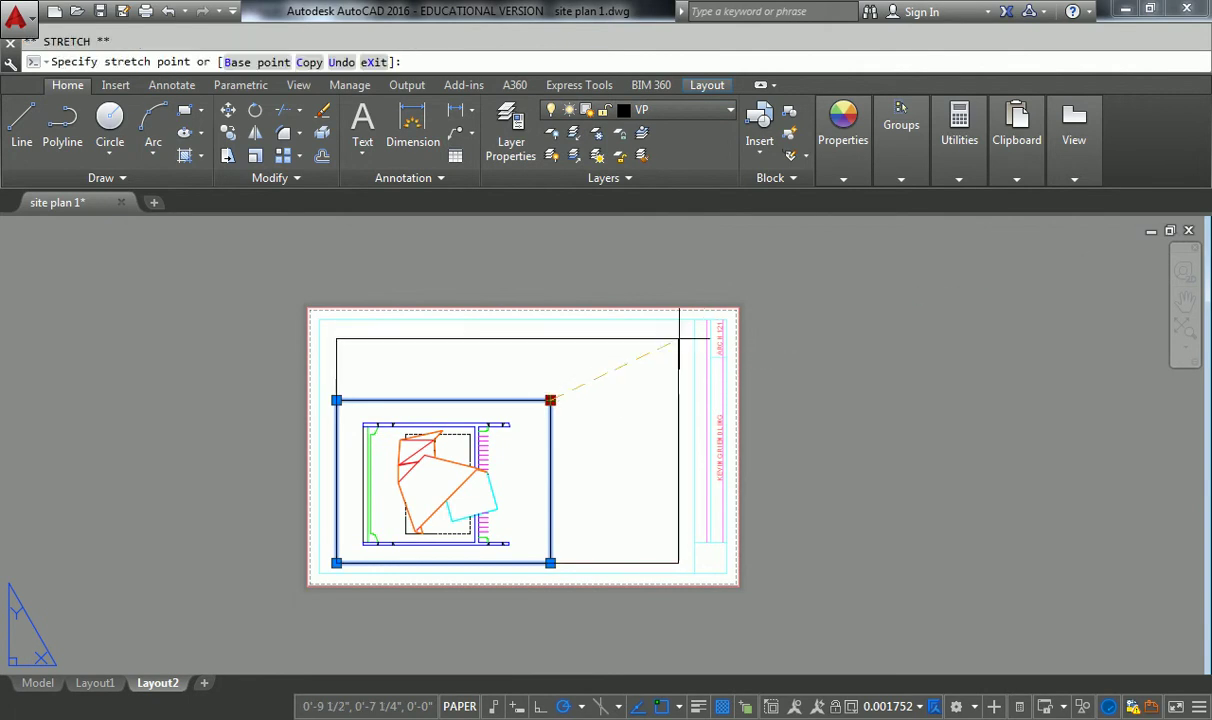
click(682, 338)
Step: Pan and zoom inside the viewport to frame the site section
double_click(495, 481)
middle_drag(495, 481, 518, 438)
scroll(447, 461, up, 2)
scroll(447, 461, up, 2)
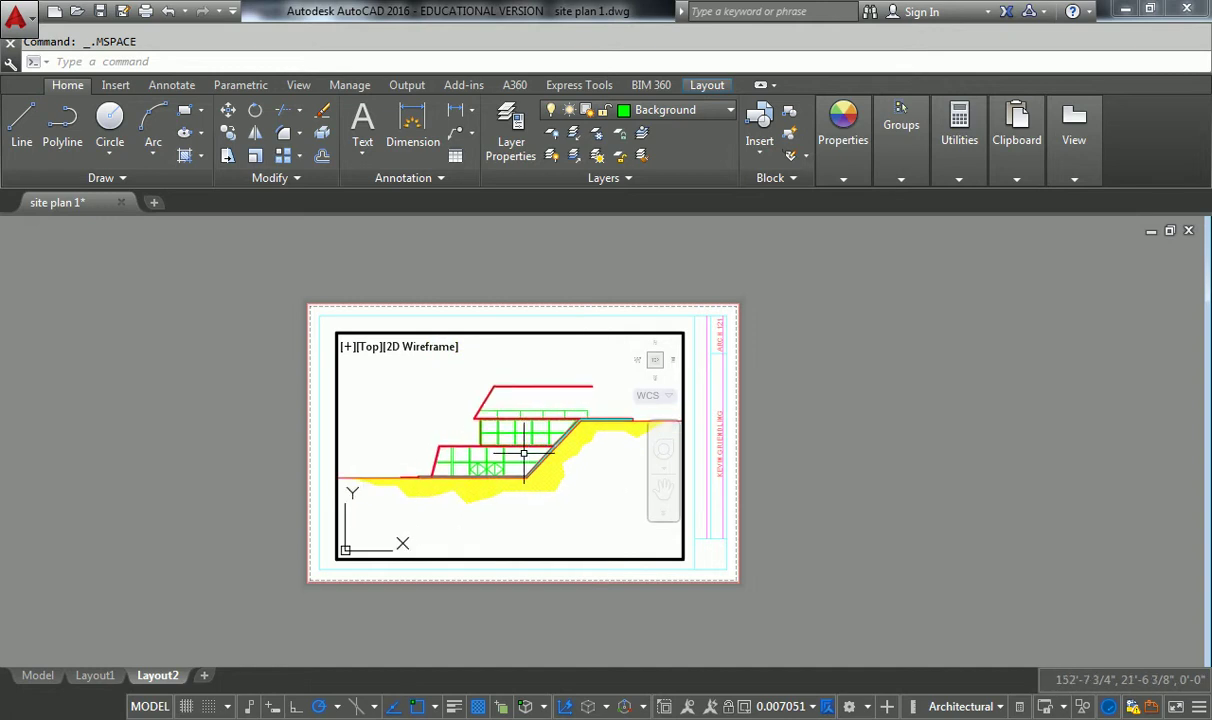
Step: Set the viewport scale to 1/8" = 1'-0" and shift the section right
click(785, 707)
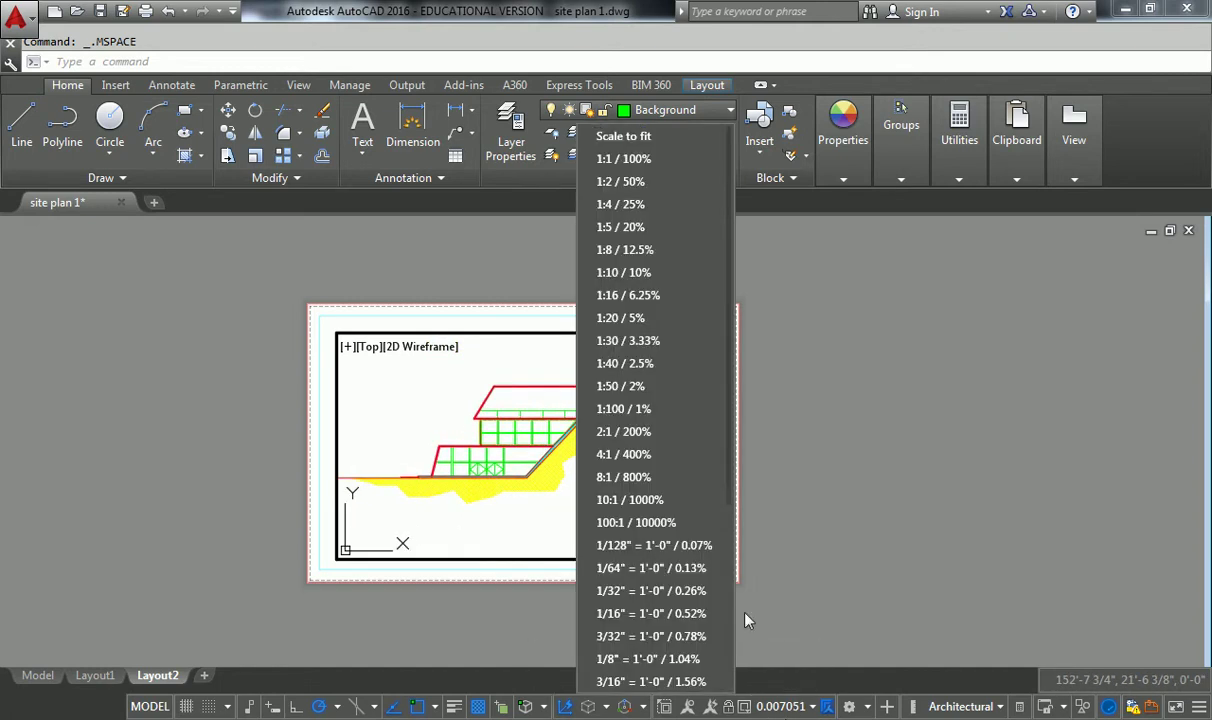
click(648, 660)
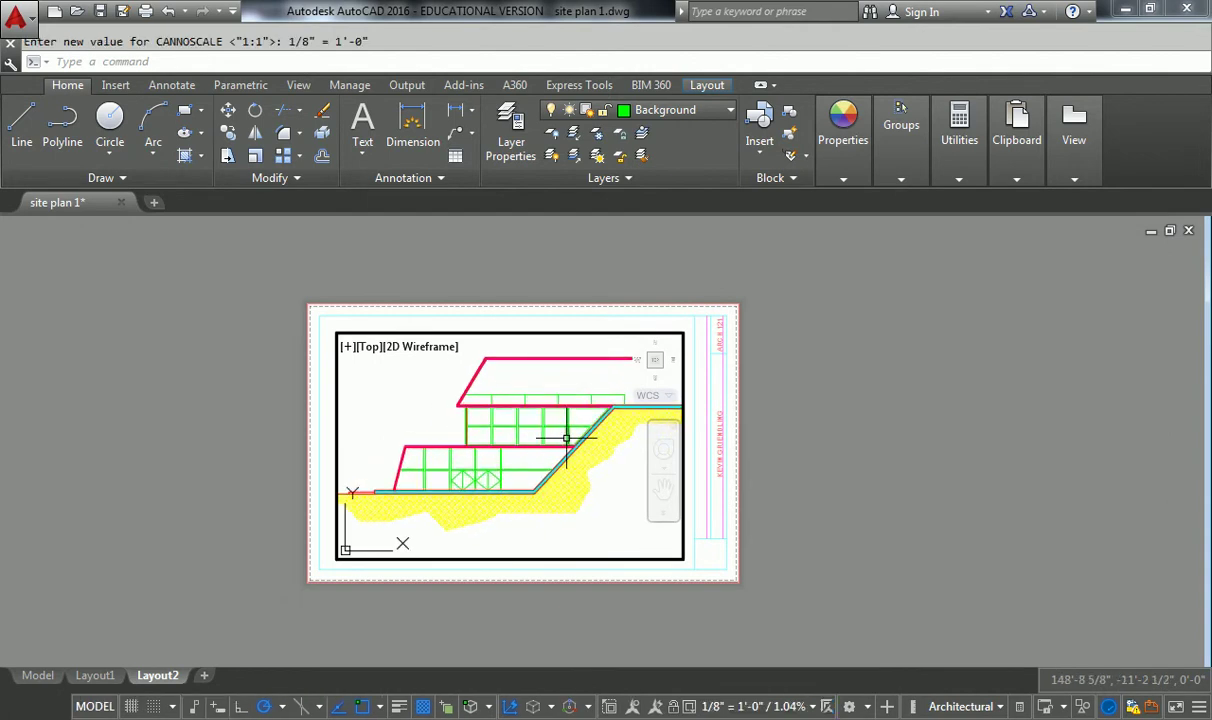
middle_drag(566, 438, 579, 443)
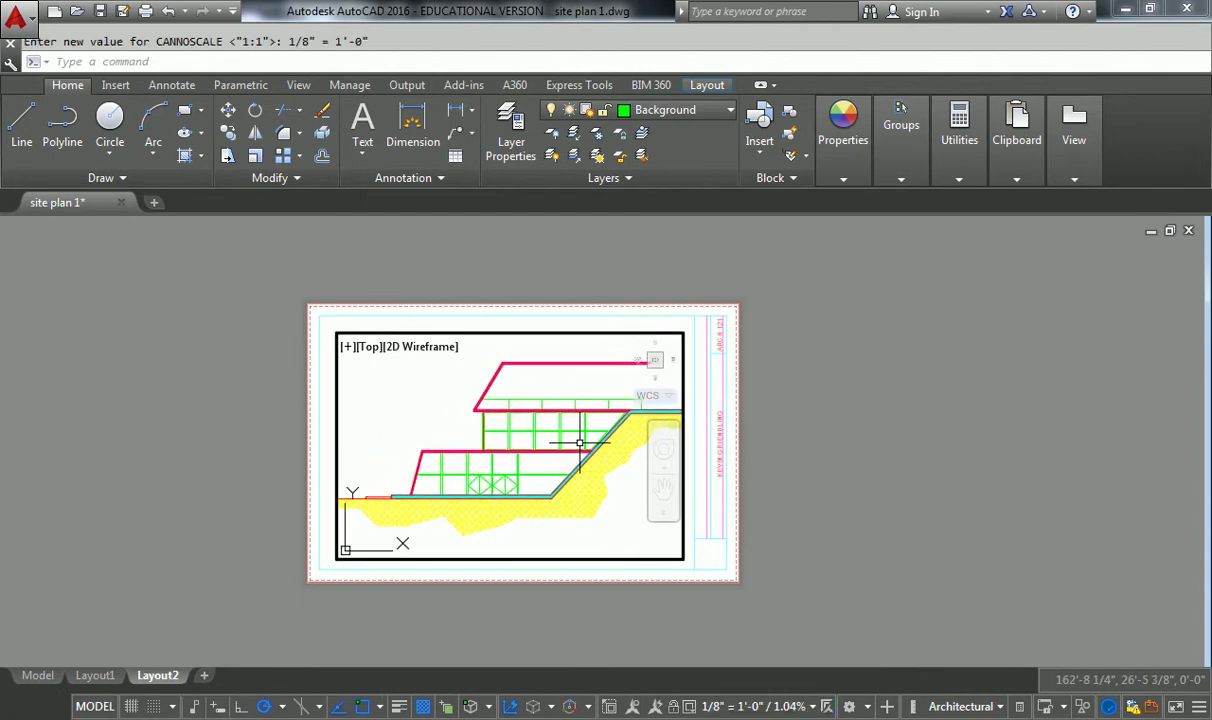
Step: Resize the viewport in paper space by pulling its corner in to fit the section
double_click(872, 335)
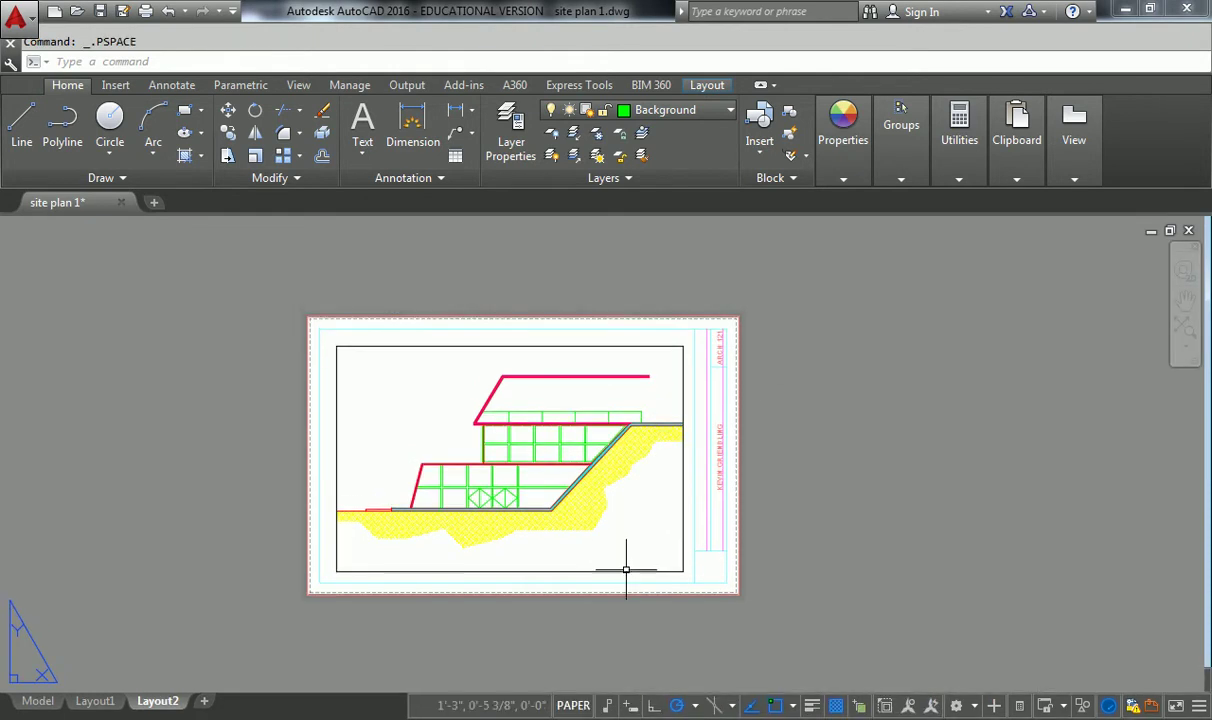
click(626, 572)
click(683, 563)
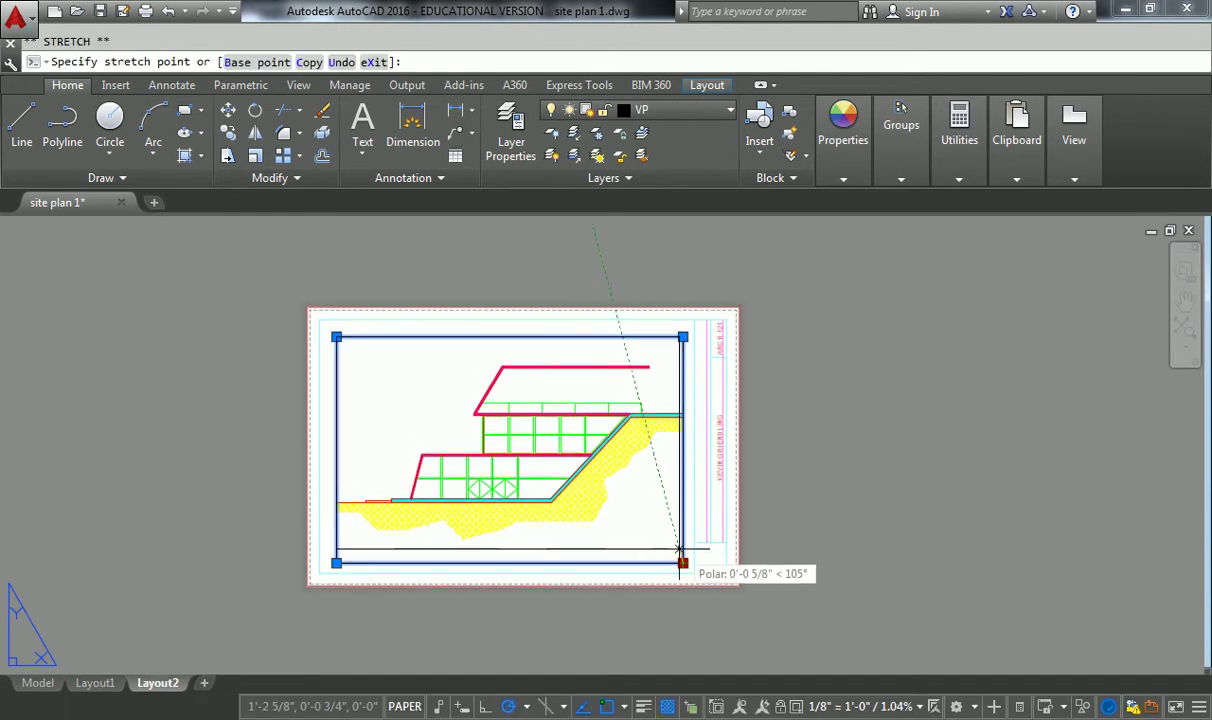
click(683, 354)
Step: Turn off the VP layer to hide the viewport border
key(Escape)
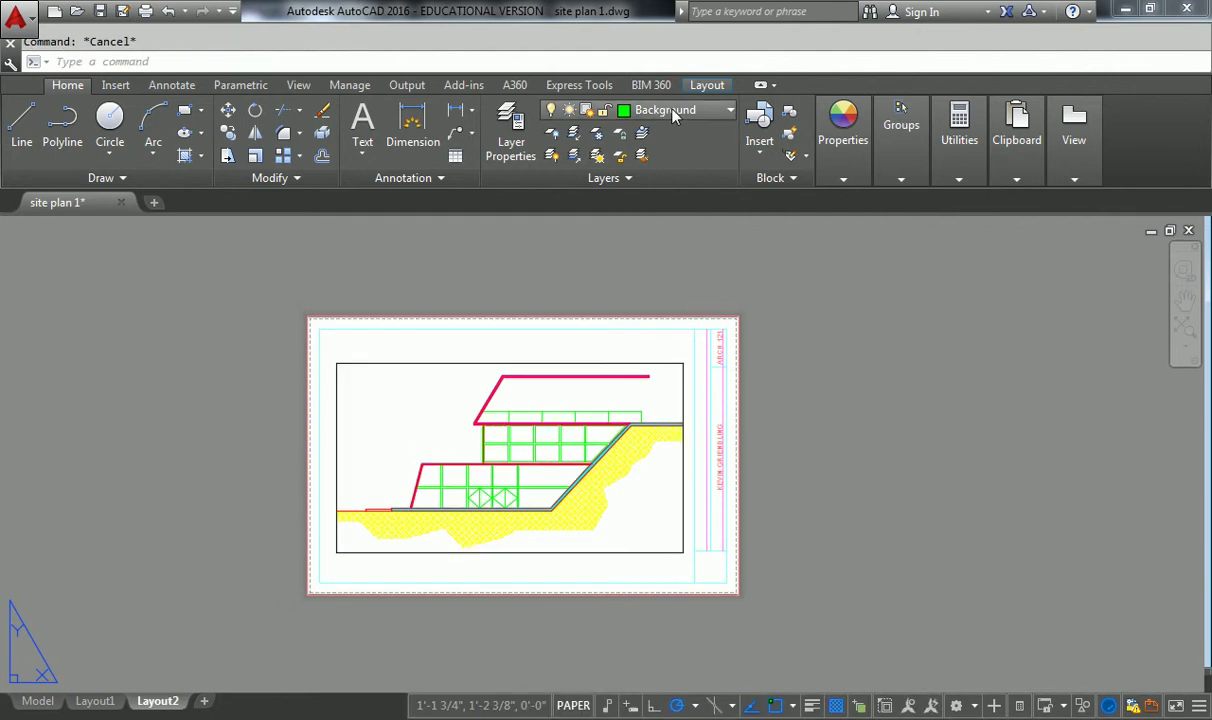
click(673, 115)
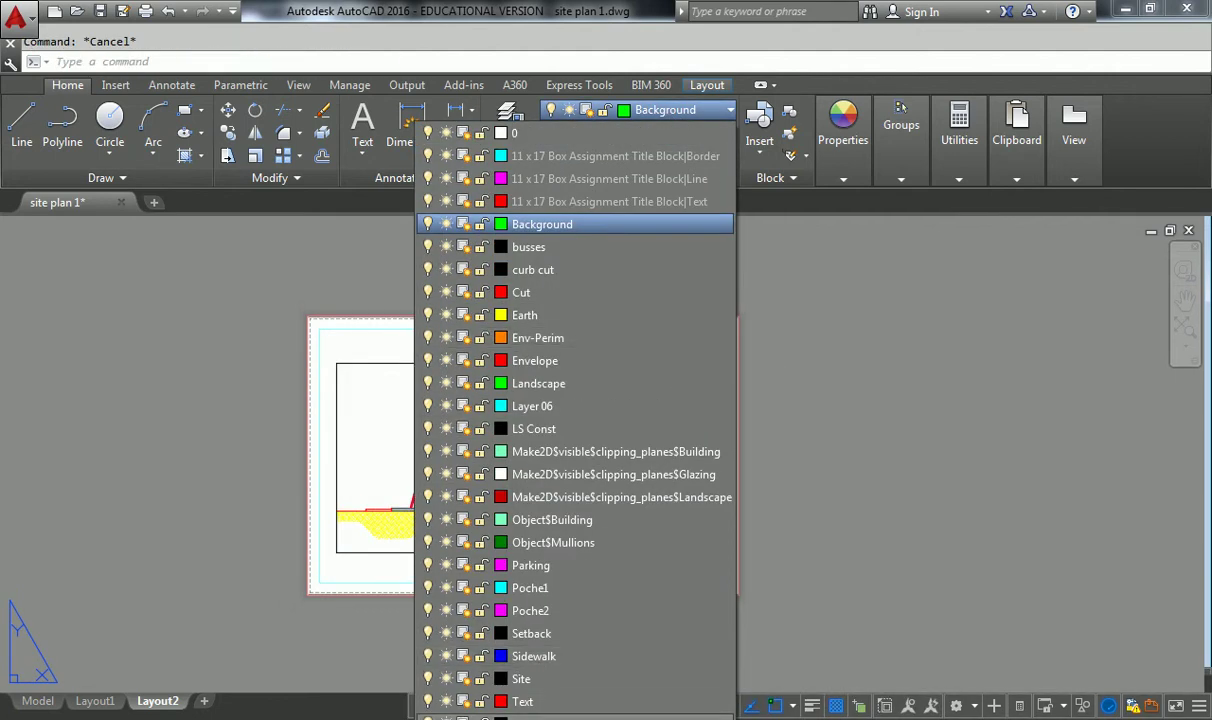
click(427, 716)
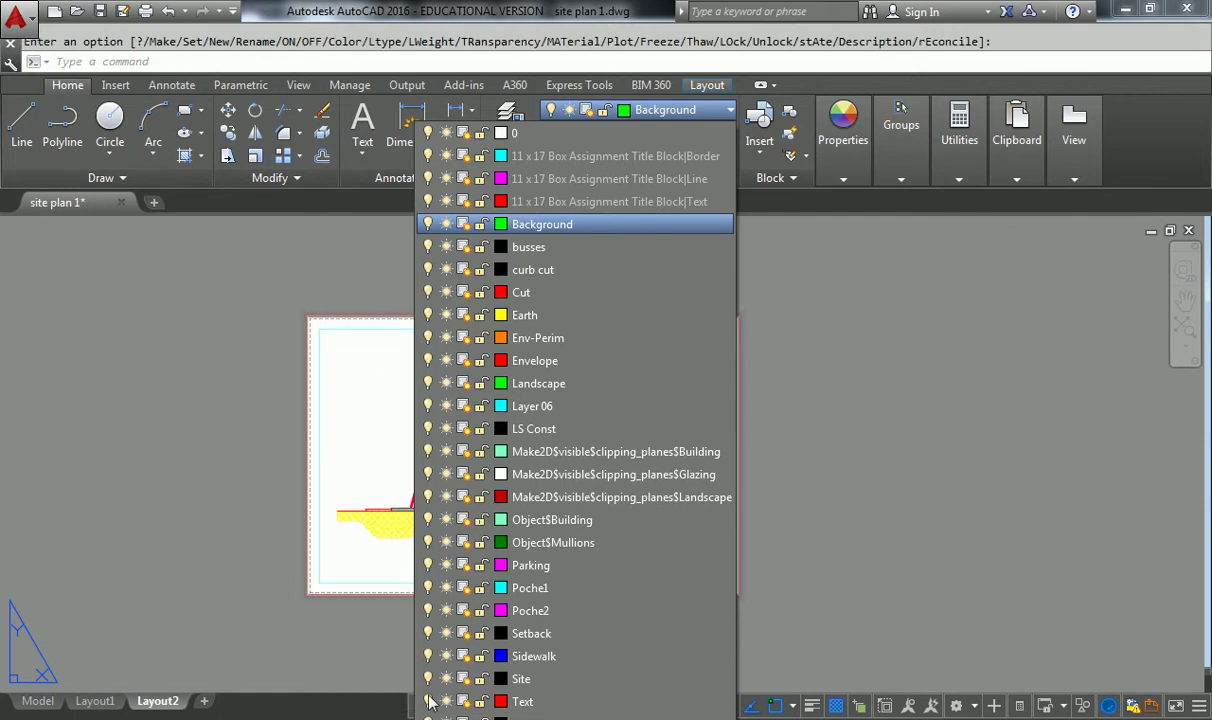
click(295, 447)
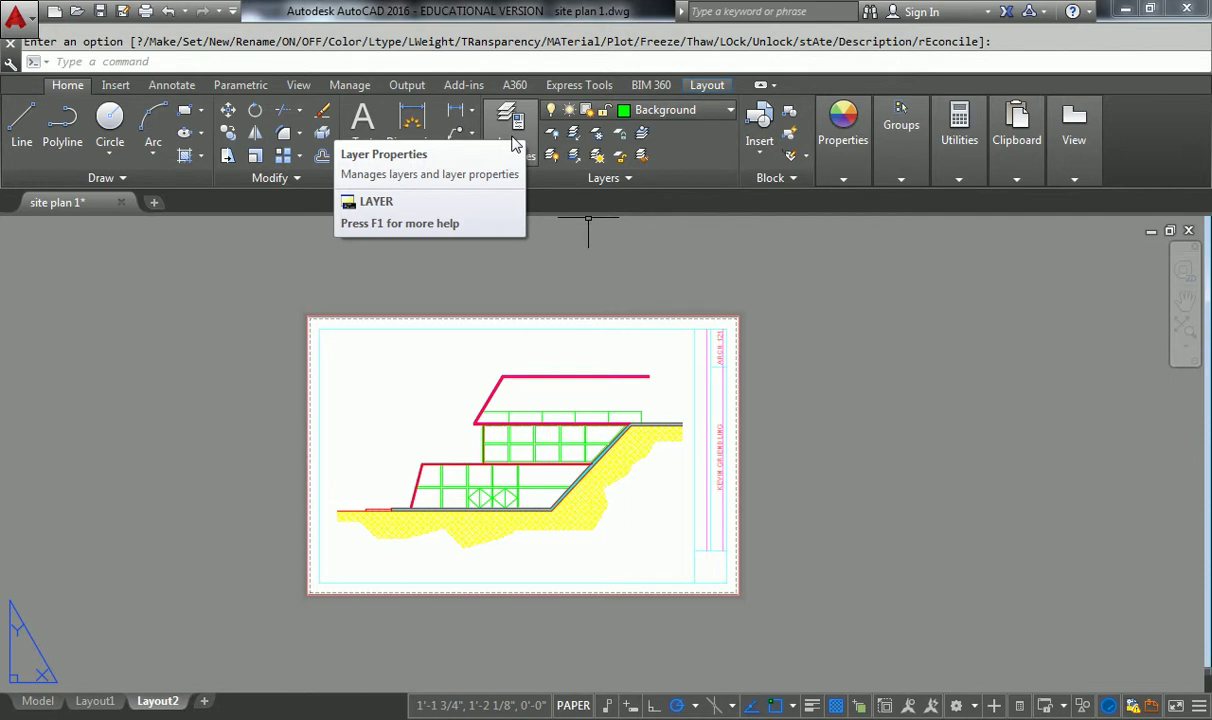
Step: Zoom and pan the Layout2 sheet so the section and title block are centred
middle_drag(644, 246, 801, 354)
scroll(657, 463, up, 2)
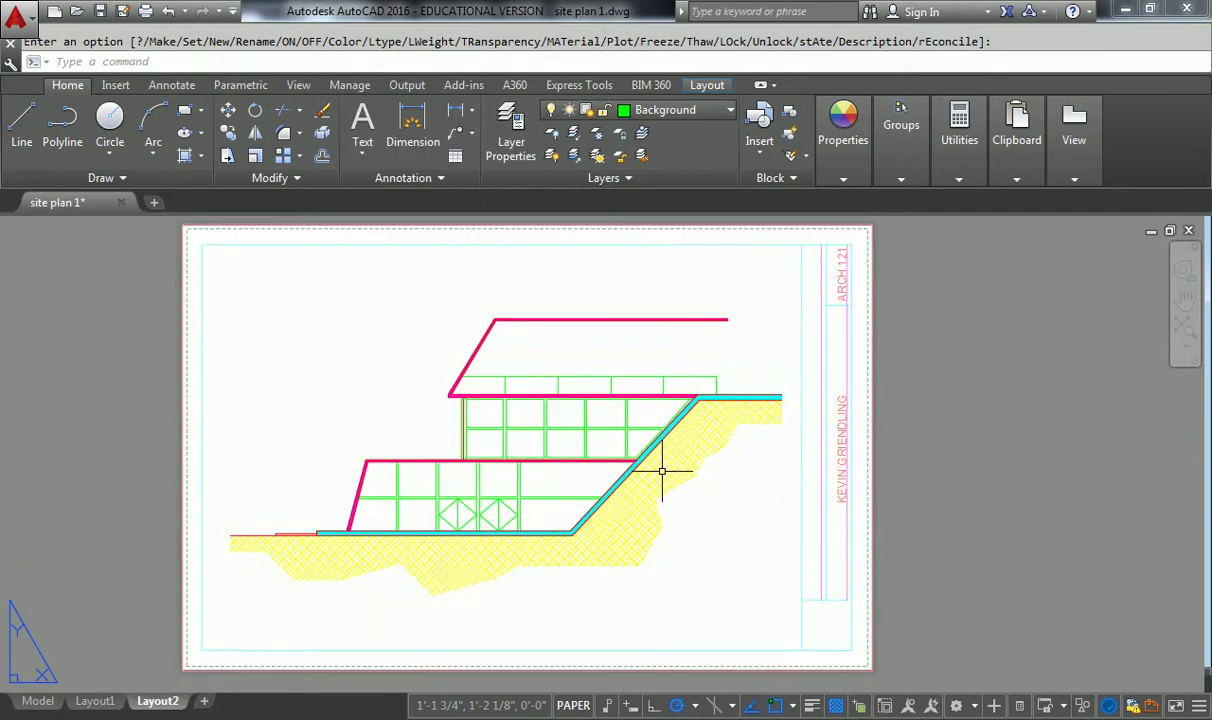
mouse_move(657, 463)
middle_down()
mouse_move(620, 440)
mouse_move(600, 455)
middle_up()
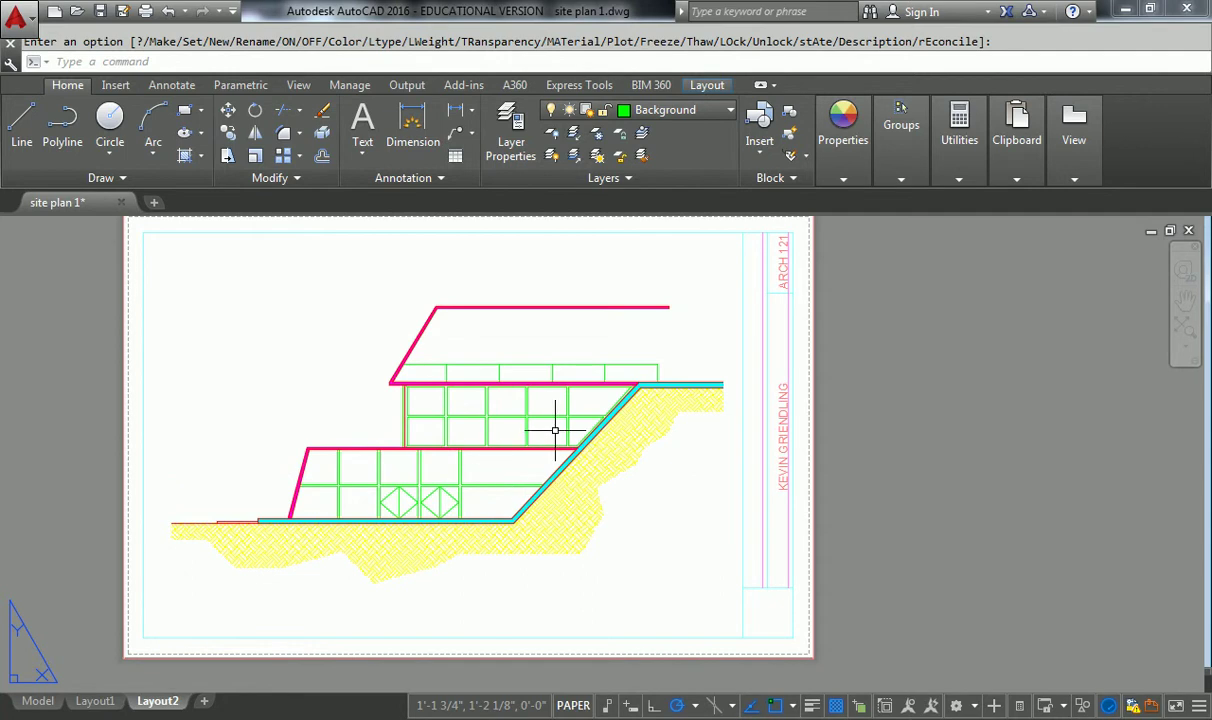
middle_drag(542, 412, 560, 428)
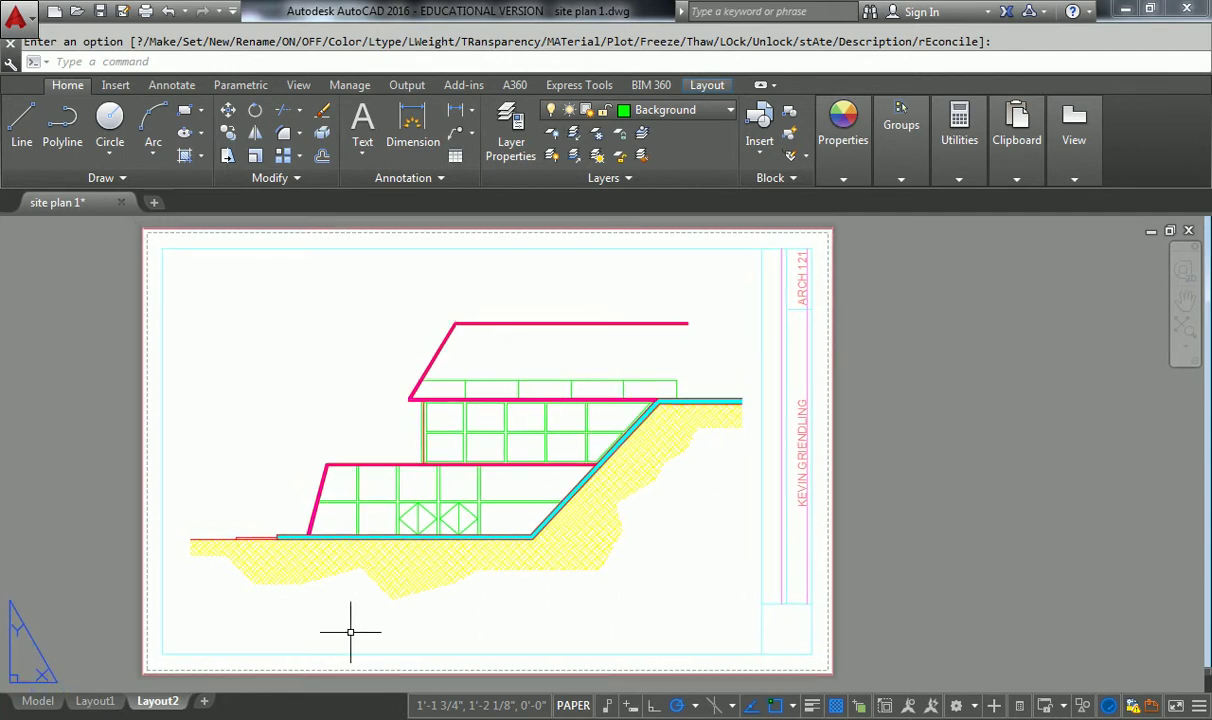
Step: Set Layout2's page setup plot style table to monochrome.ctb
right_click(158, 700)
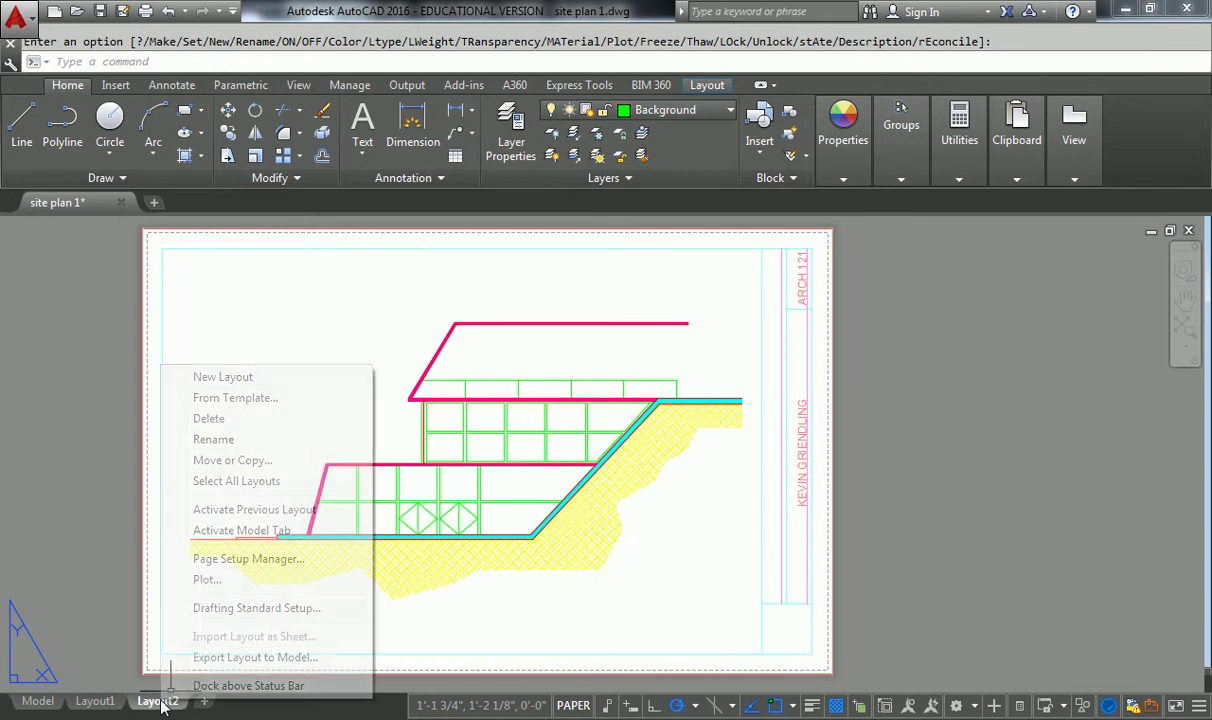
click(237, 560)
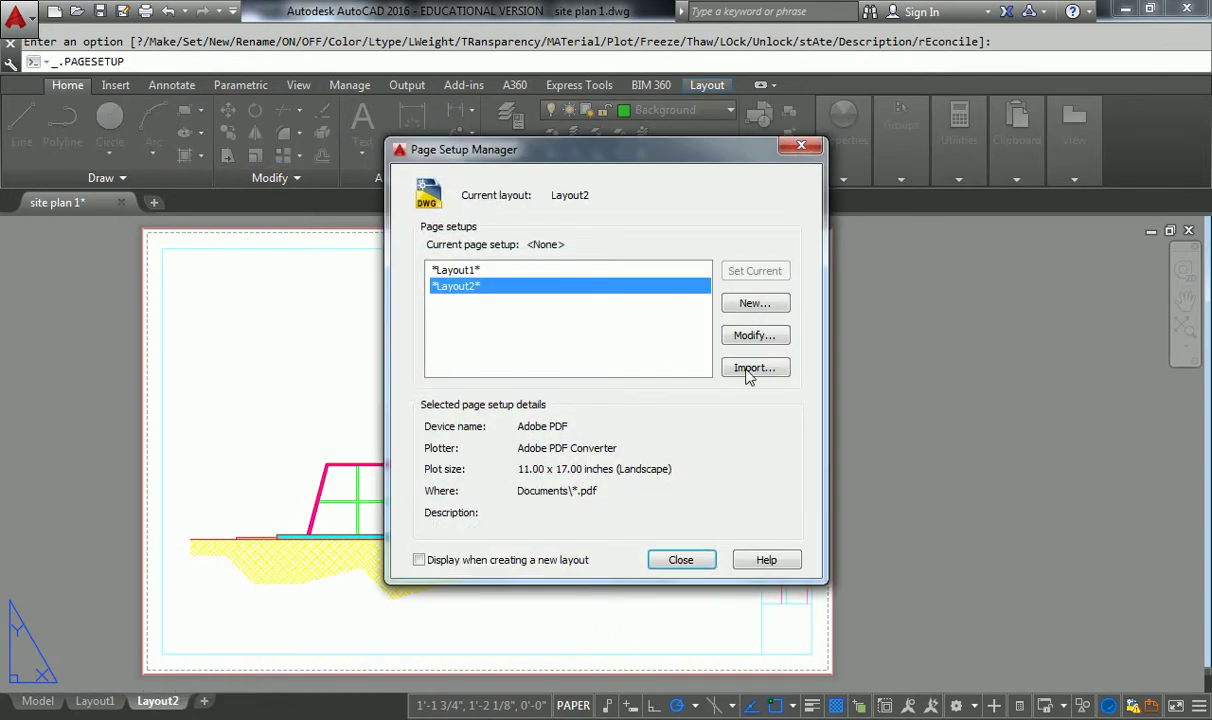
click(758, 332)
click(878, 170)
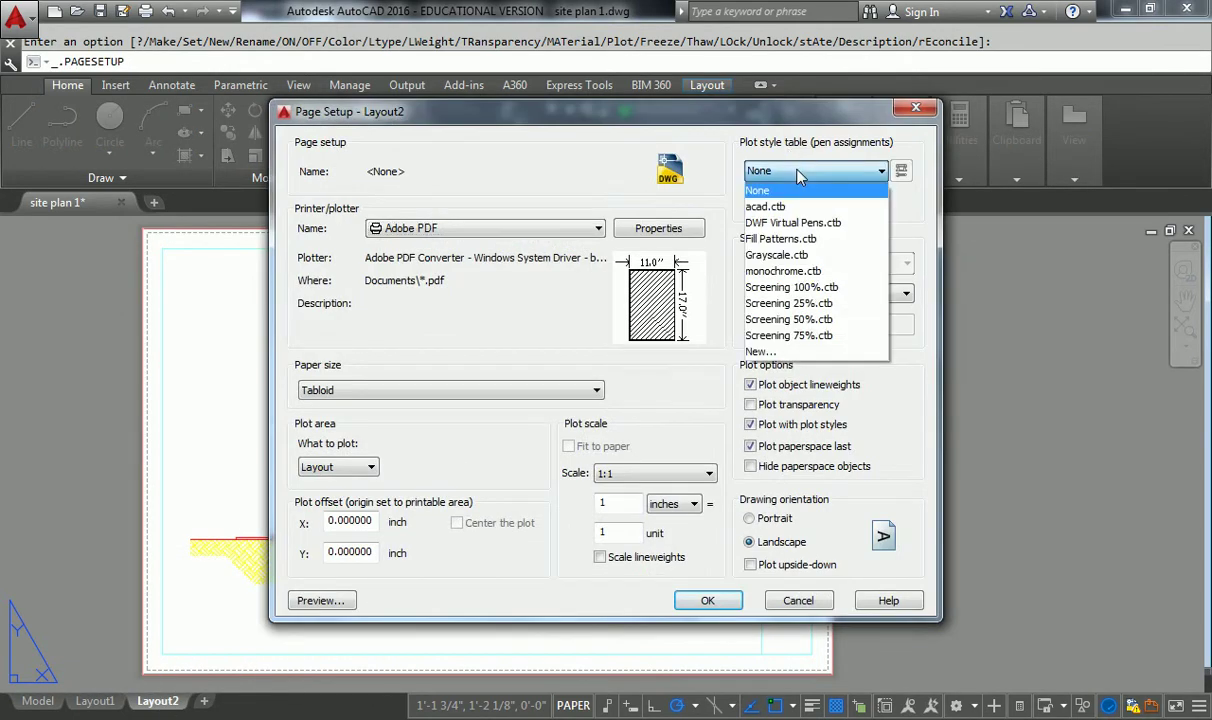
click(789, 272)
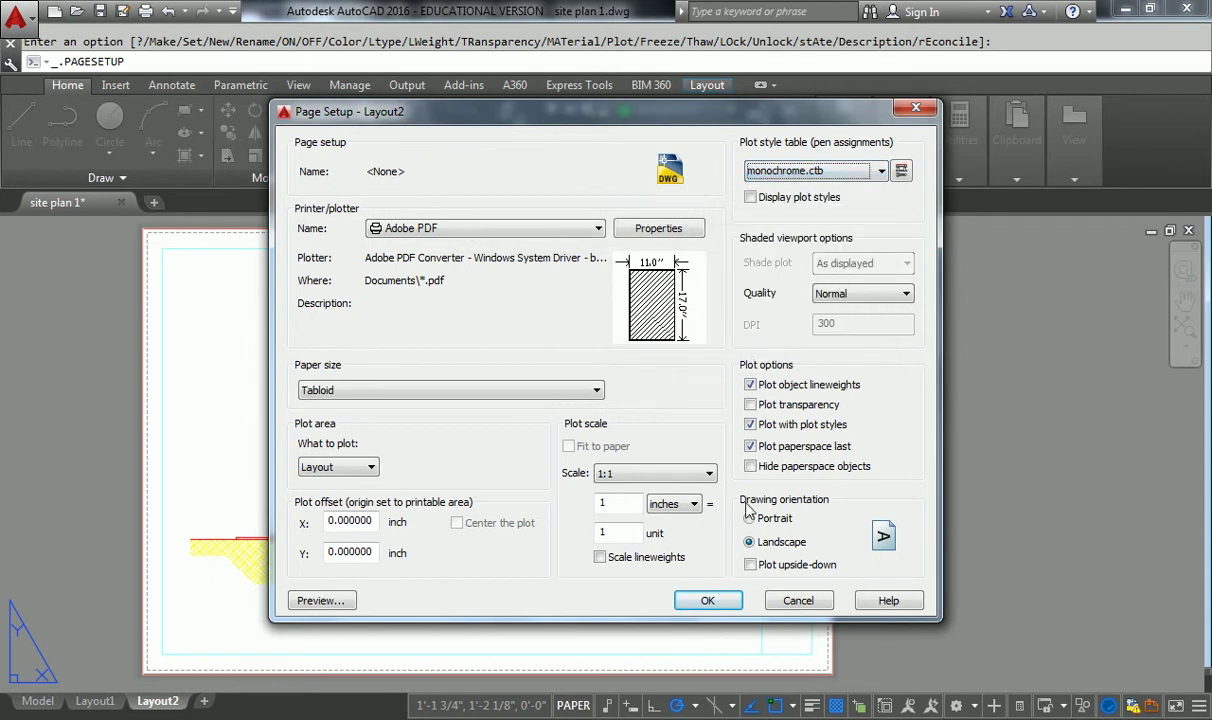
click(710, 603)
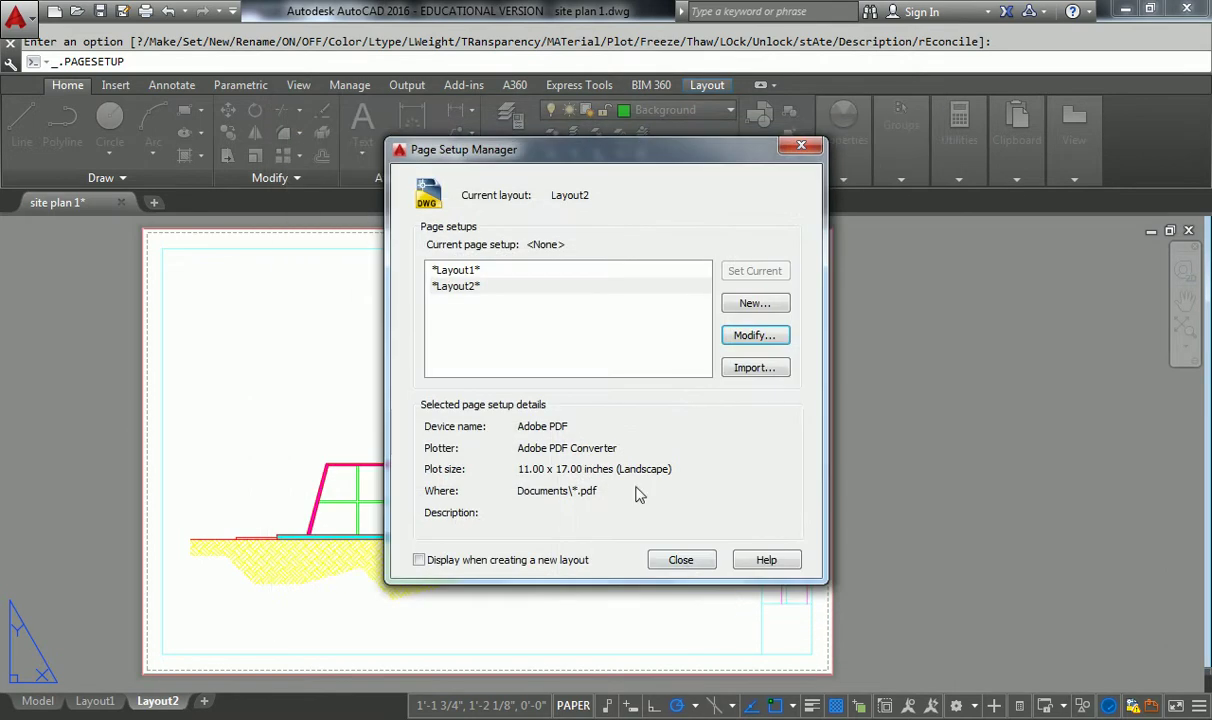
click(681, 560)
Step: Start plotting Layout2 from its layout tab menu
right_click(165, 701)
click(206, 582)
key(Escape)
Step: Zoom and pan around the black-and-white plot preview, then close it back to the Plot dialog
scroll(665, 354, up, 5)
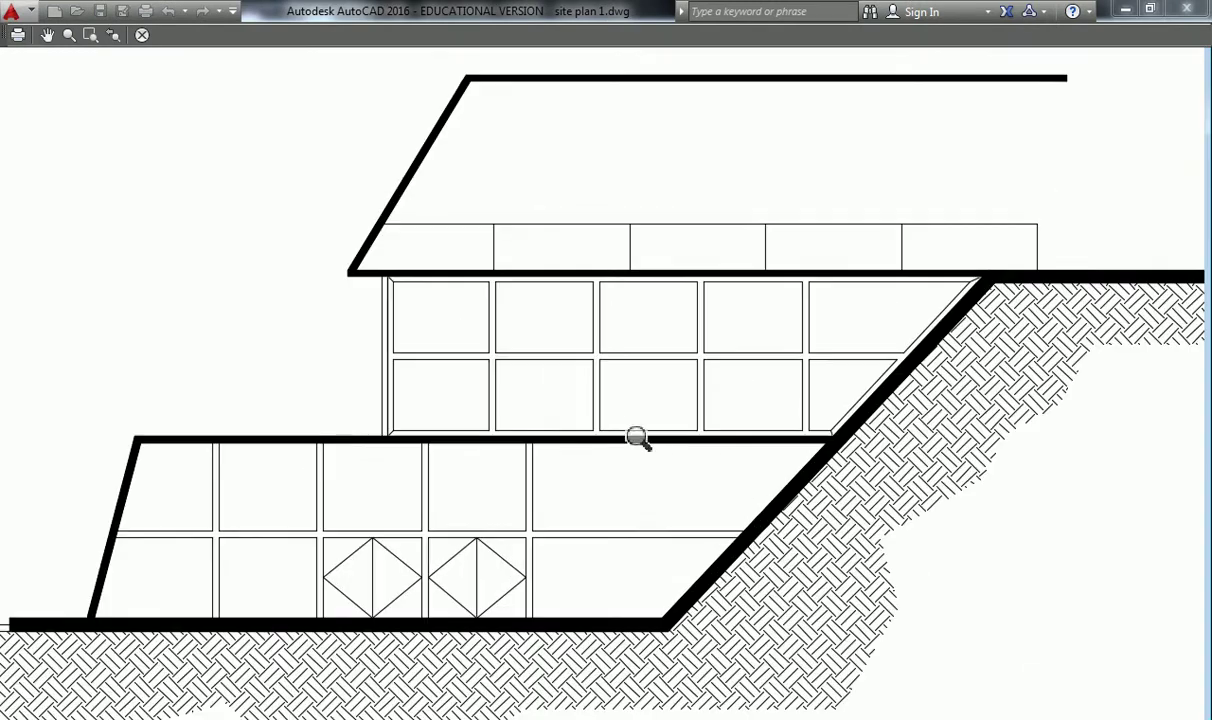
scroll(638, 439, down, 3)
scroll(622, 446, up, 3)
middle_drag(605, 467, 637, 443)
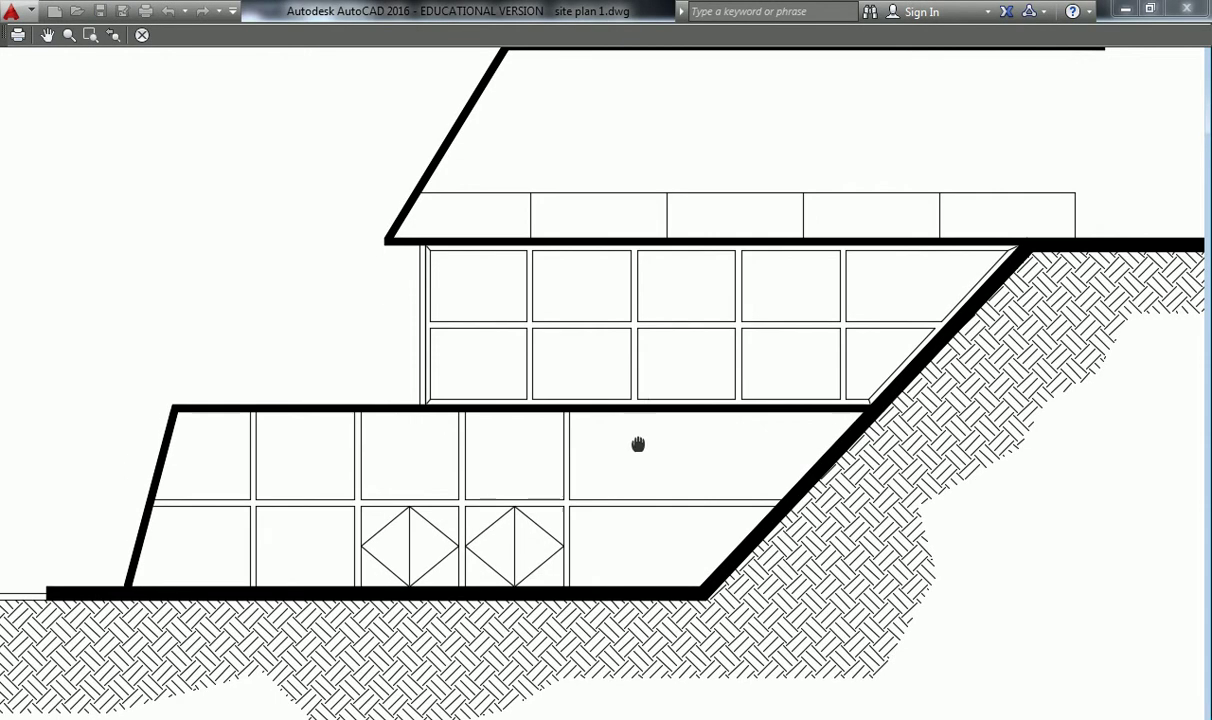
scroll(637, 442, down, 3)
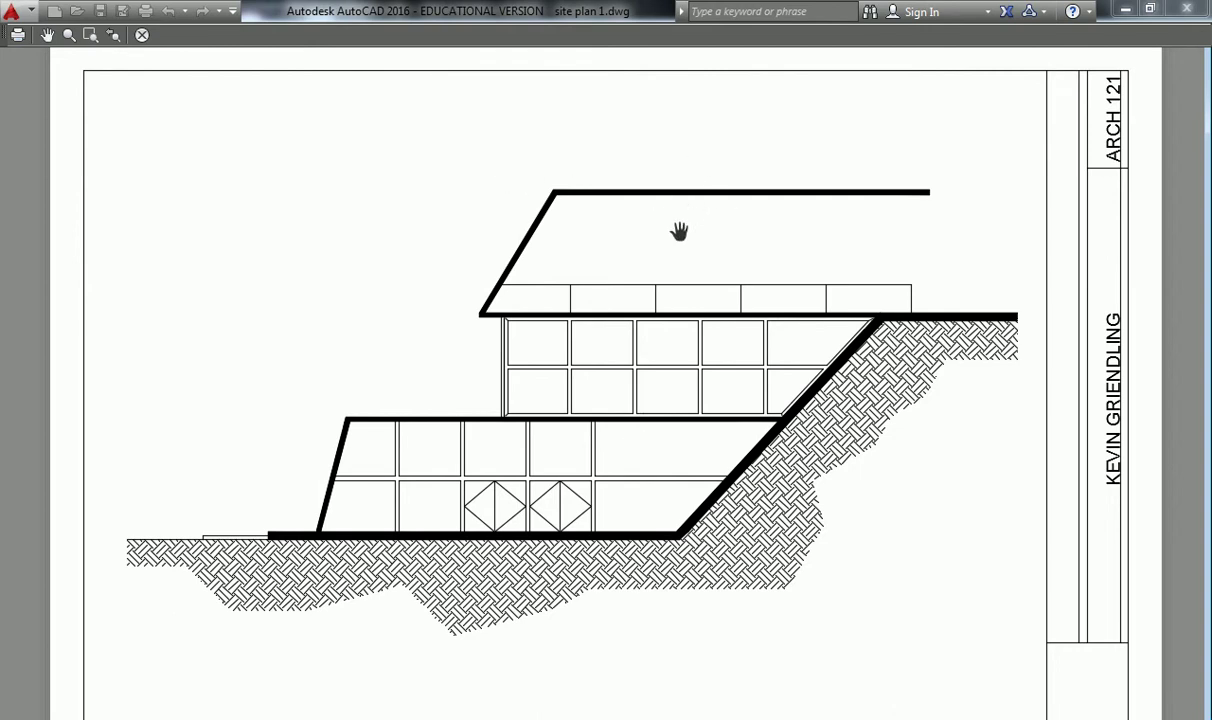
key(Escape)
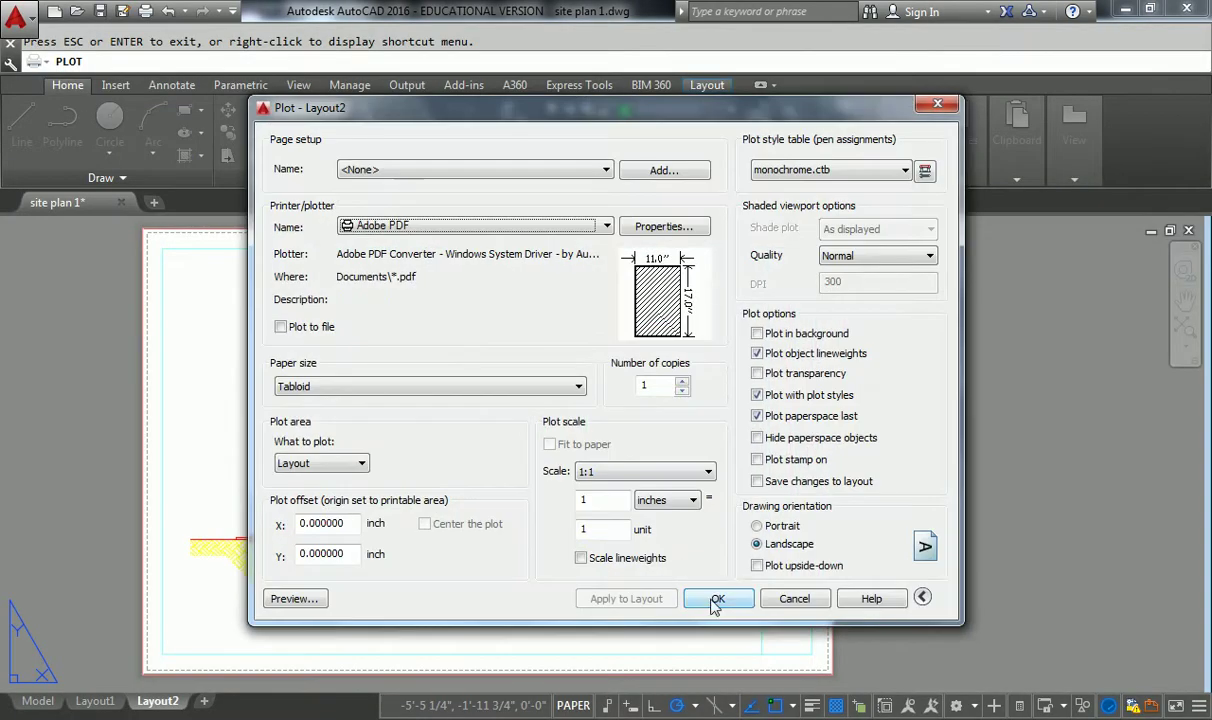
Step: Cancel the Plot - Layout2 dialog without plotting and shift the sheet slightly right
click(794, 598)
middle_drag(469, 478, 549, 476)
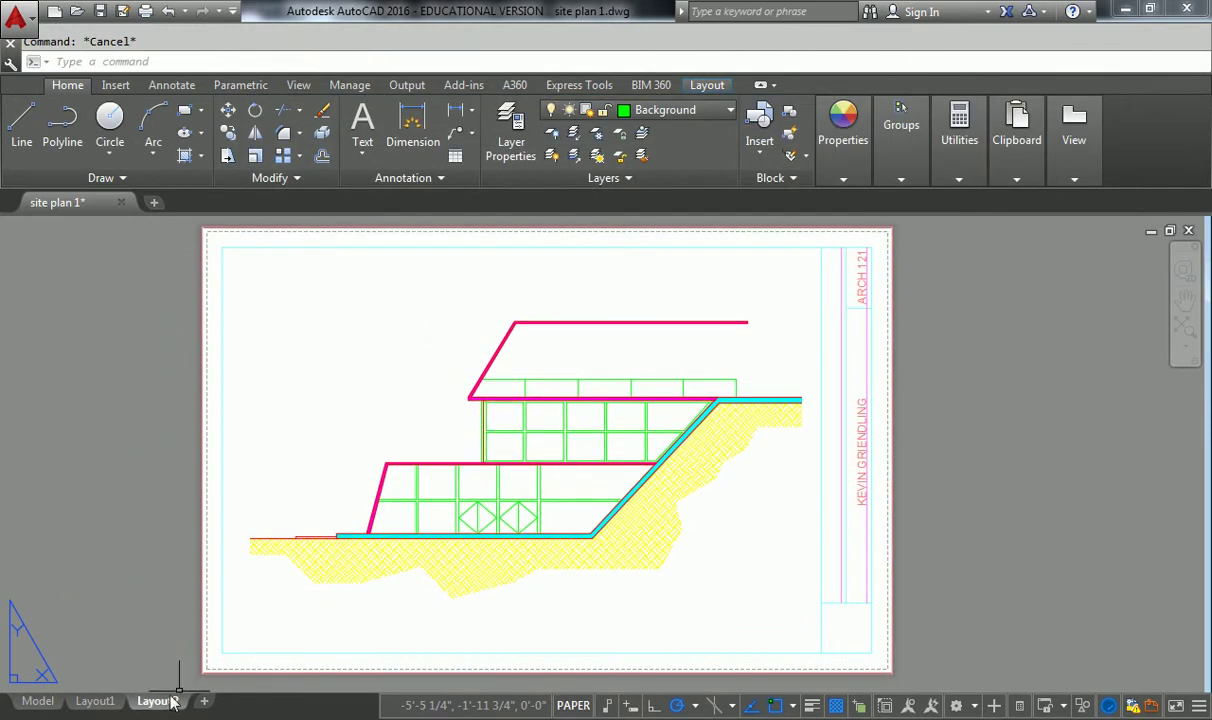
mouse_move(172, 705)
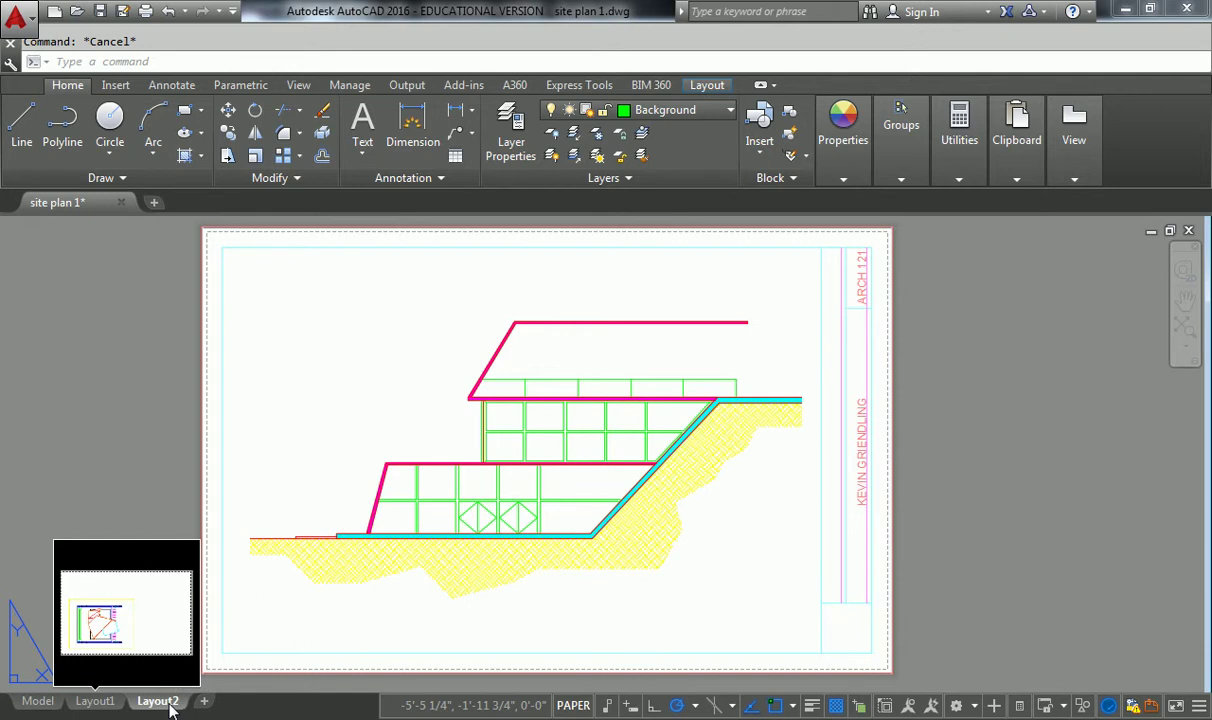
Step: Modify Layout2's page setup from the Page Setup Manager, keeping monochrome.ctb as its plot style table
right_click(172, 705)
click(240, 563)
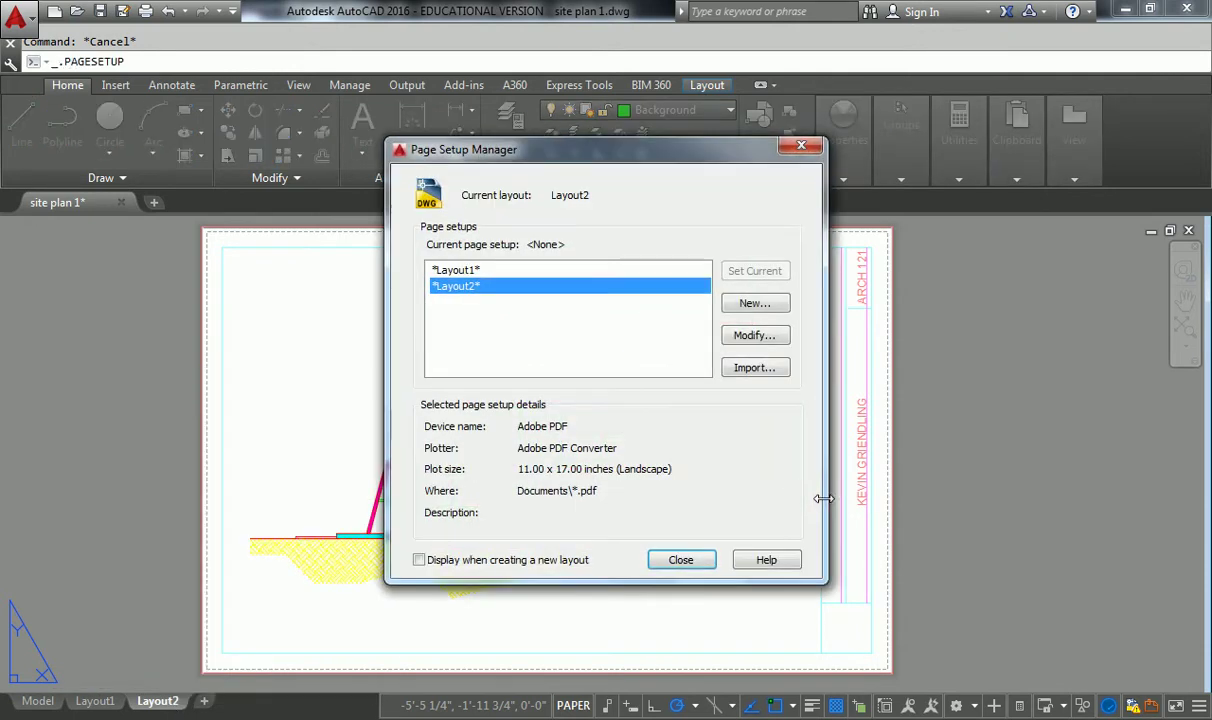
click(775, 337)
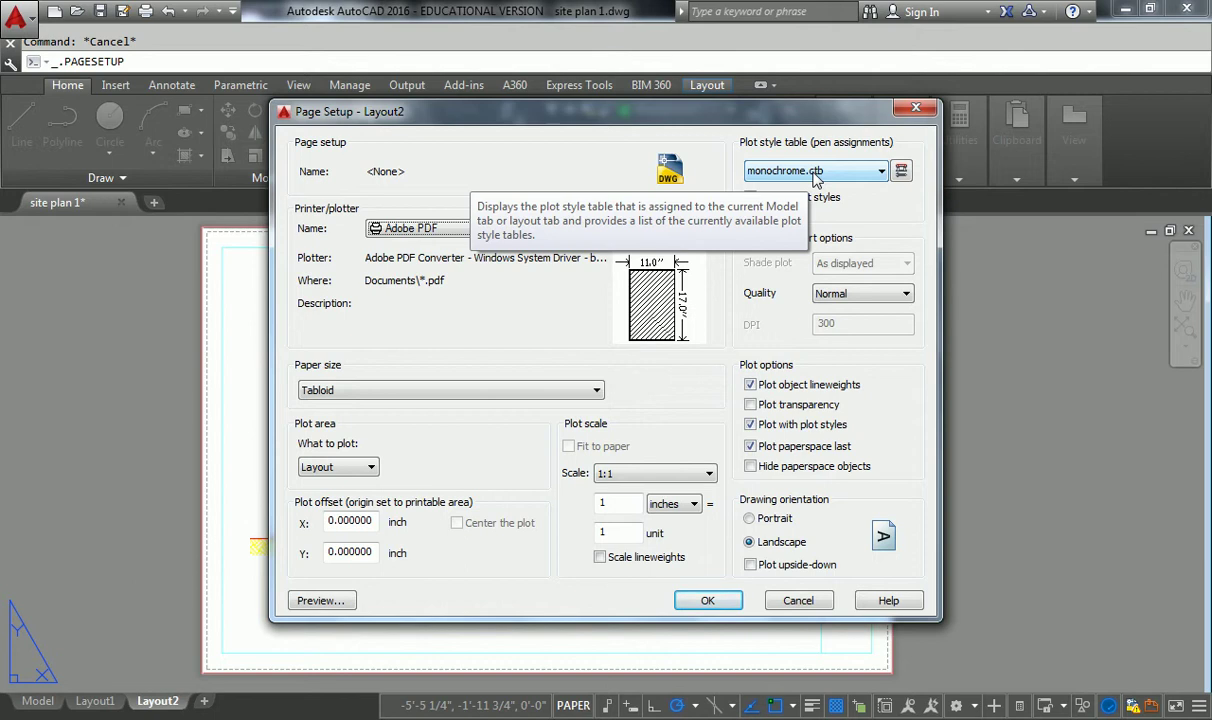
click(815, 172)
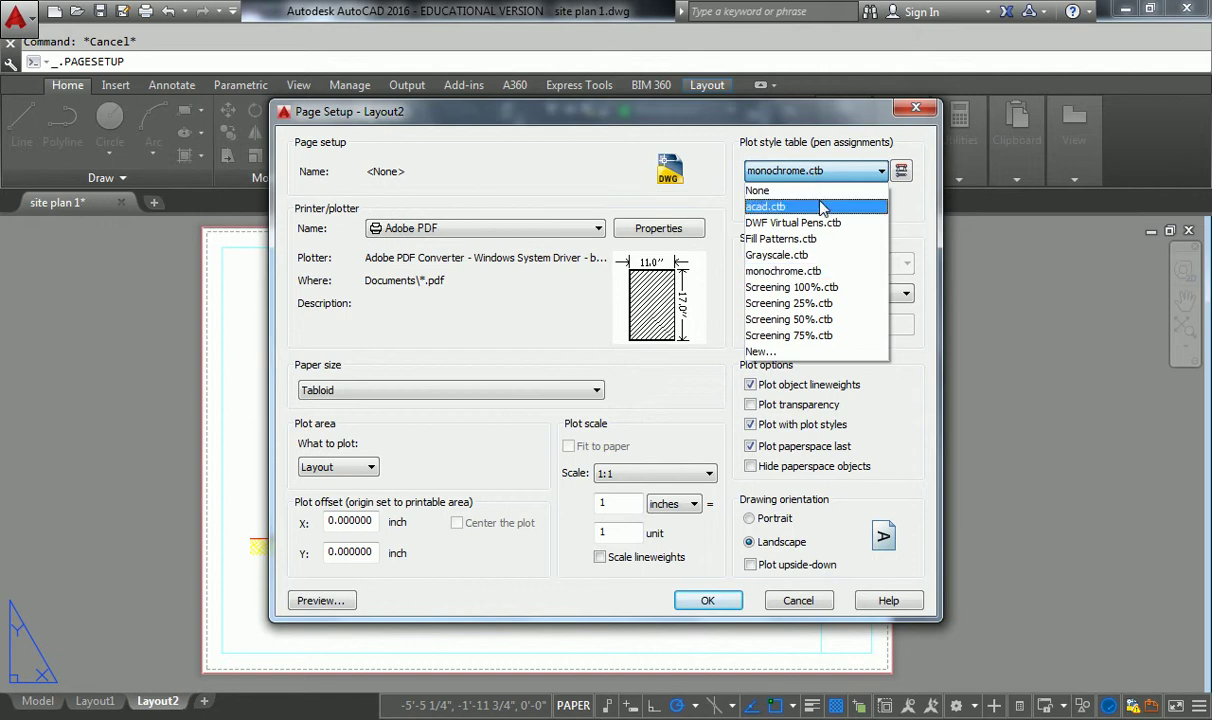
click(790, 268)
click(901, 171)
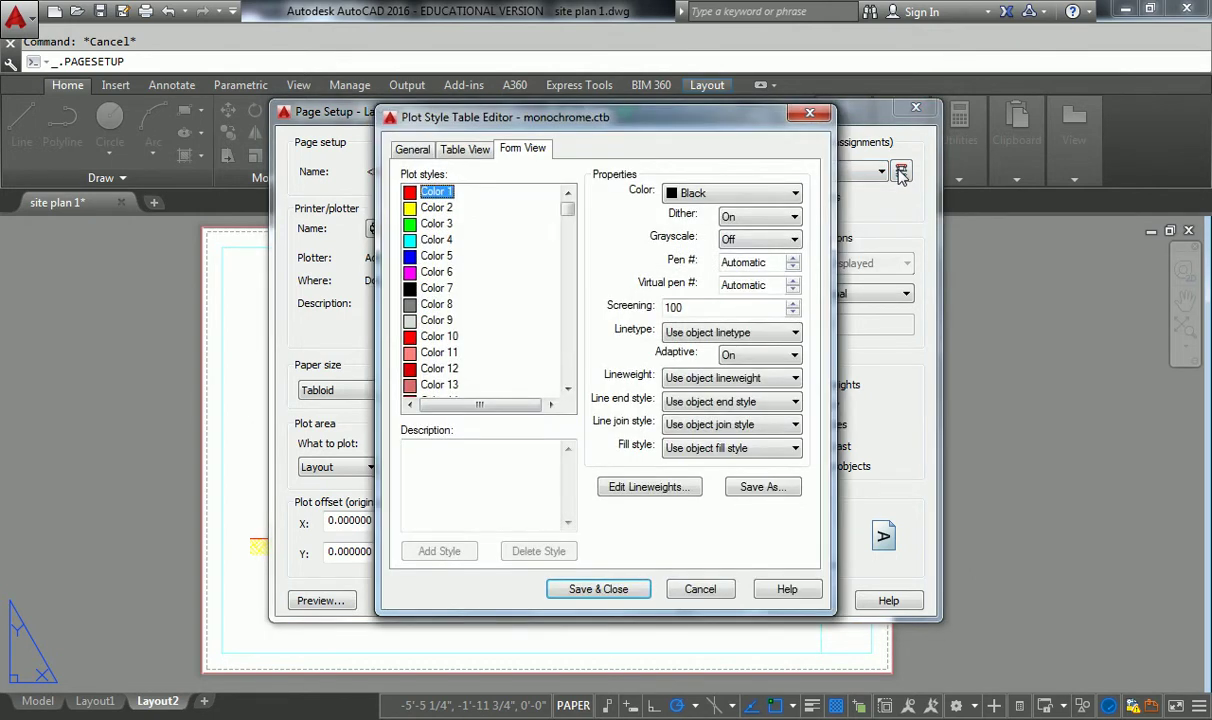
drag(596, 120, 485, 126)
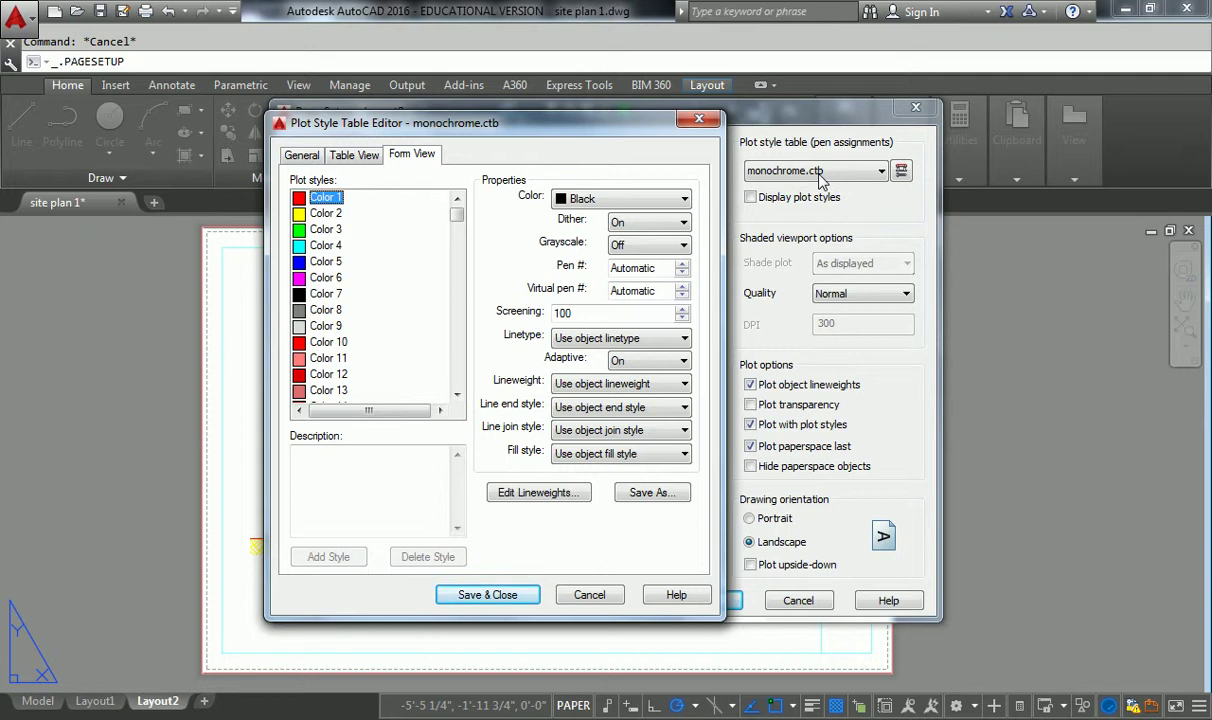
click(326, 216)
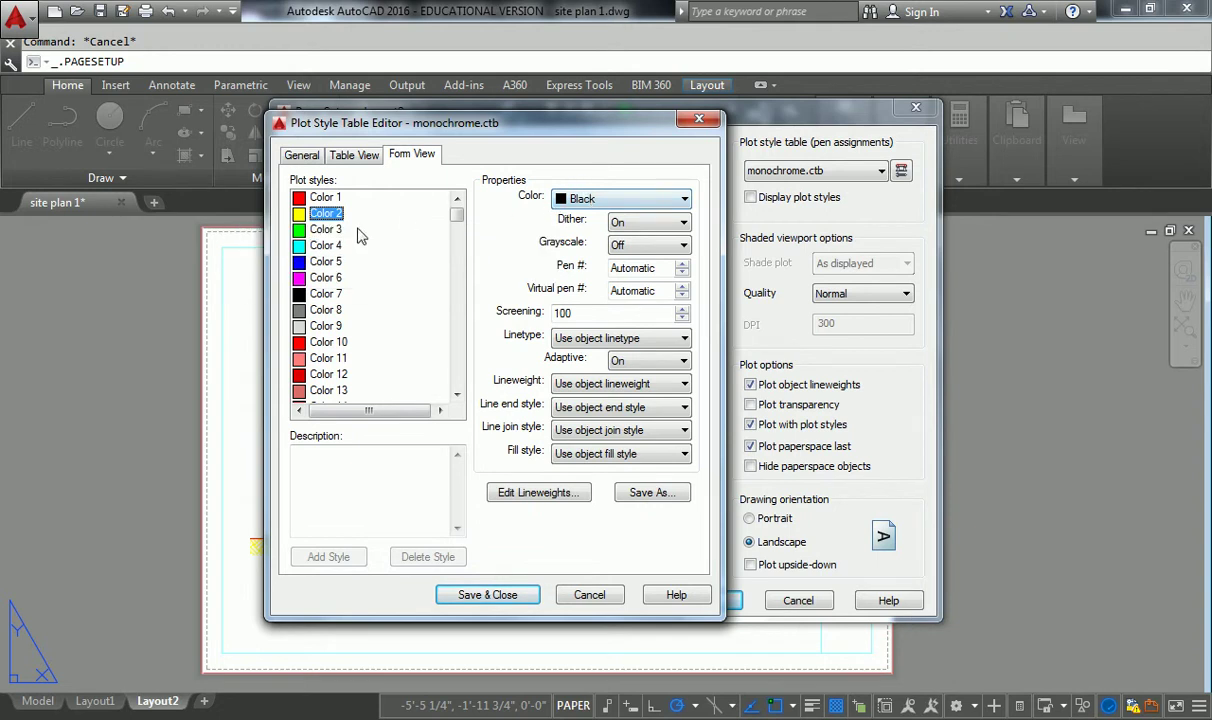
click(326, 277)
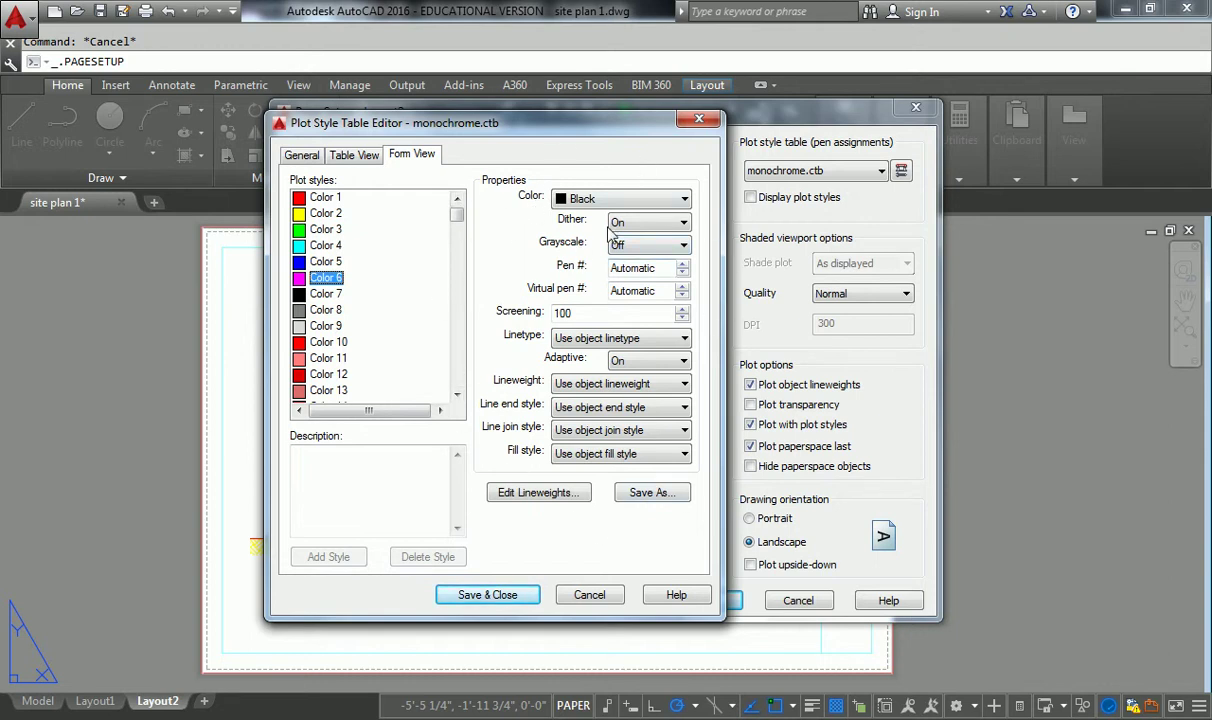
click(597, 199)
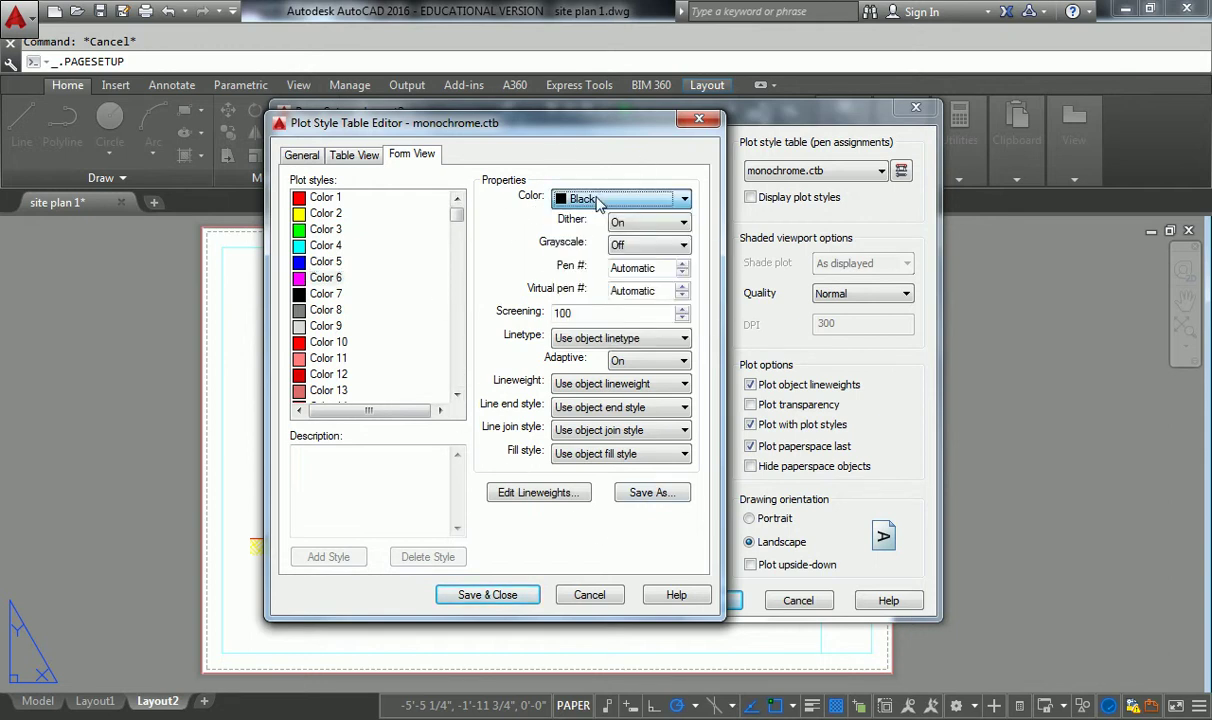
click(646, 248)
click(646, 258)
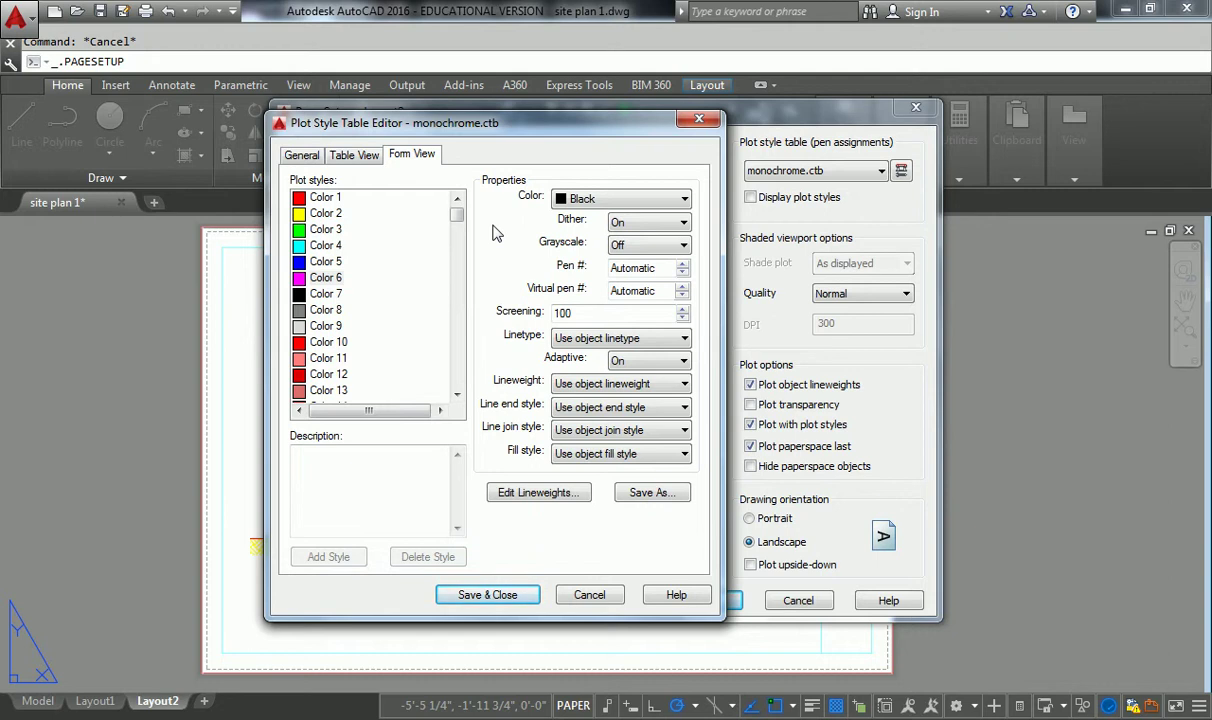
Step: Close the monochrome.ctb editor and drop down Layout2's plot style table list
click(699, 121)
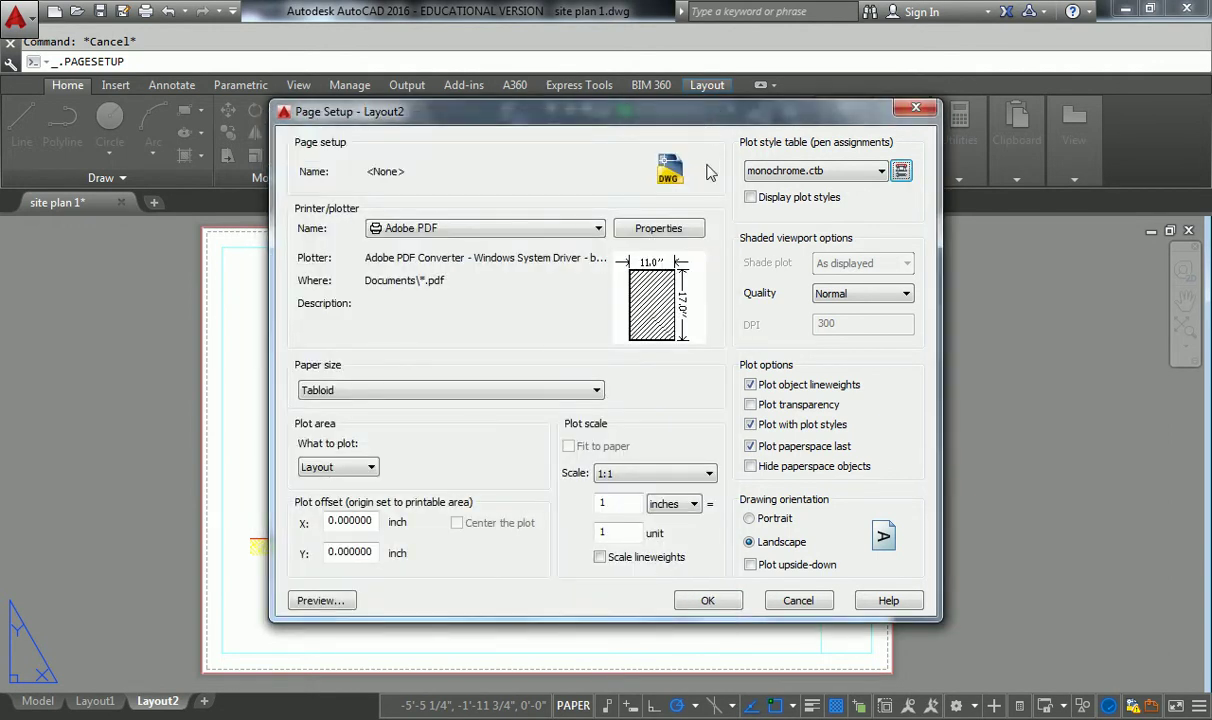
click(901, 171)
click(801, 114)
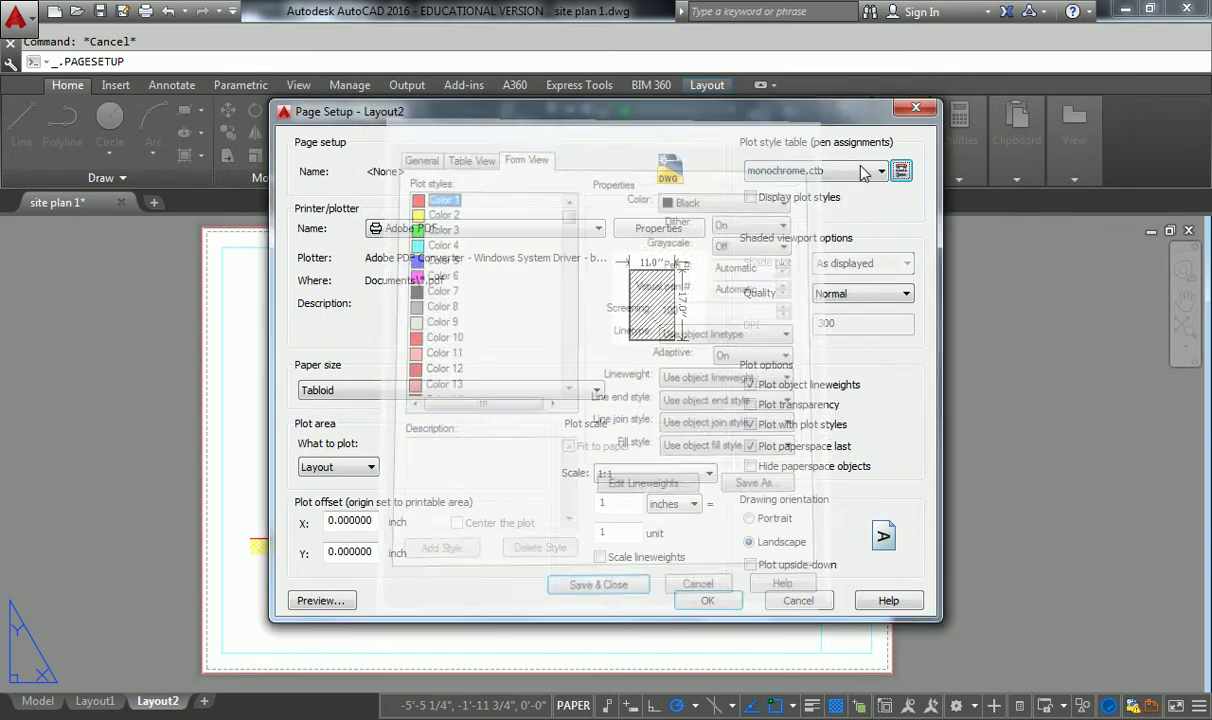
click(861, 172)
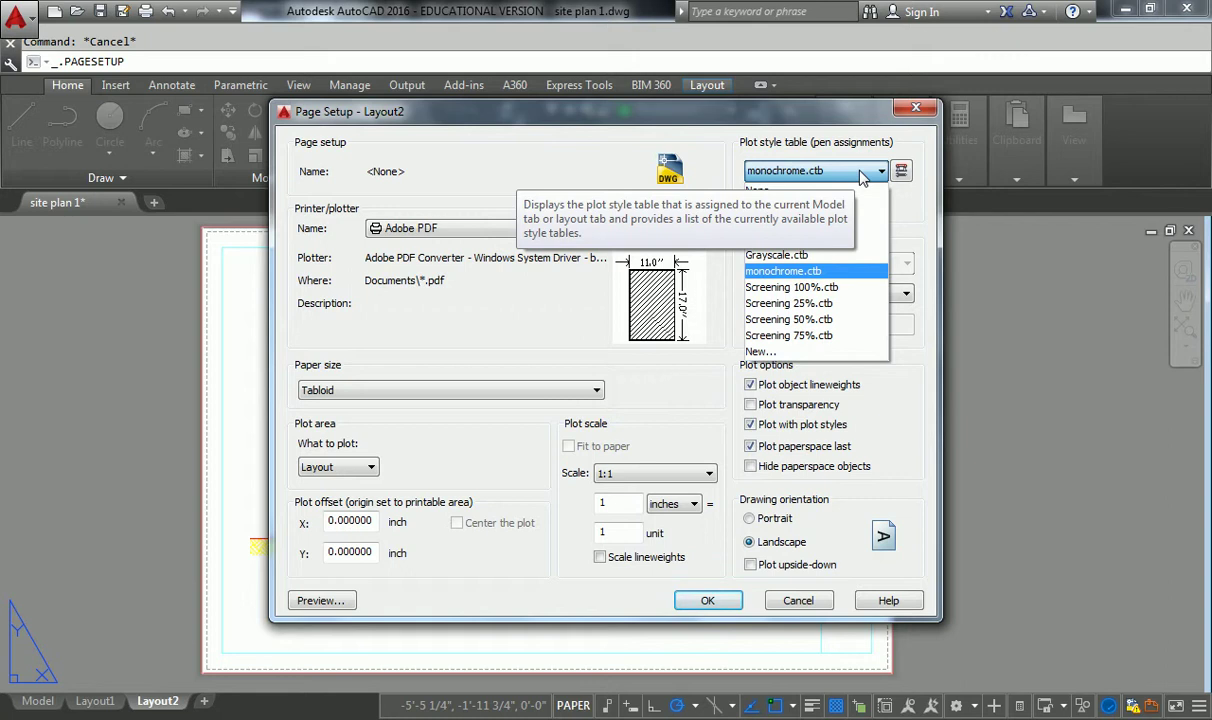
Step: Create a new plot style table from scratch named 'CustomGrey Hatch' and open it in the editor
click(762, 351)
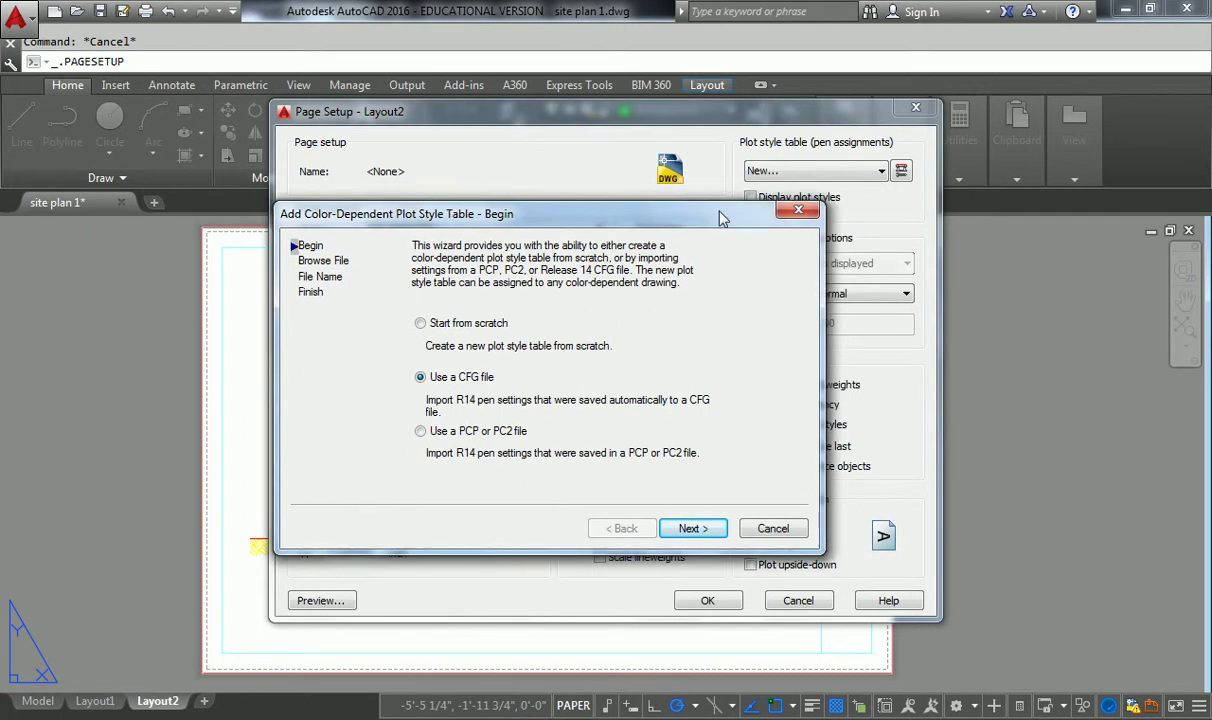
click(424, 323)
click(684, 529)
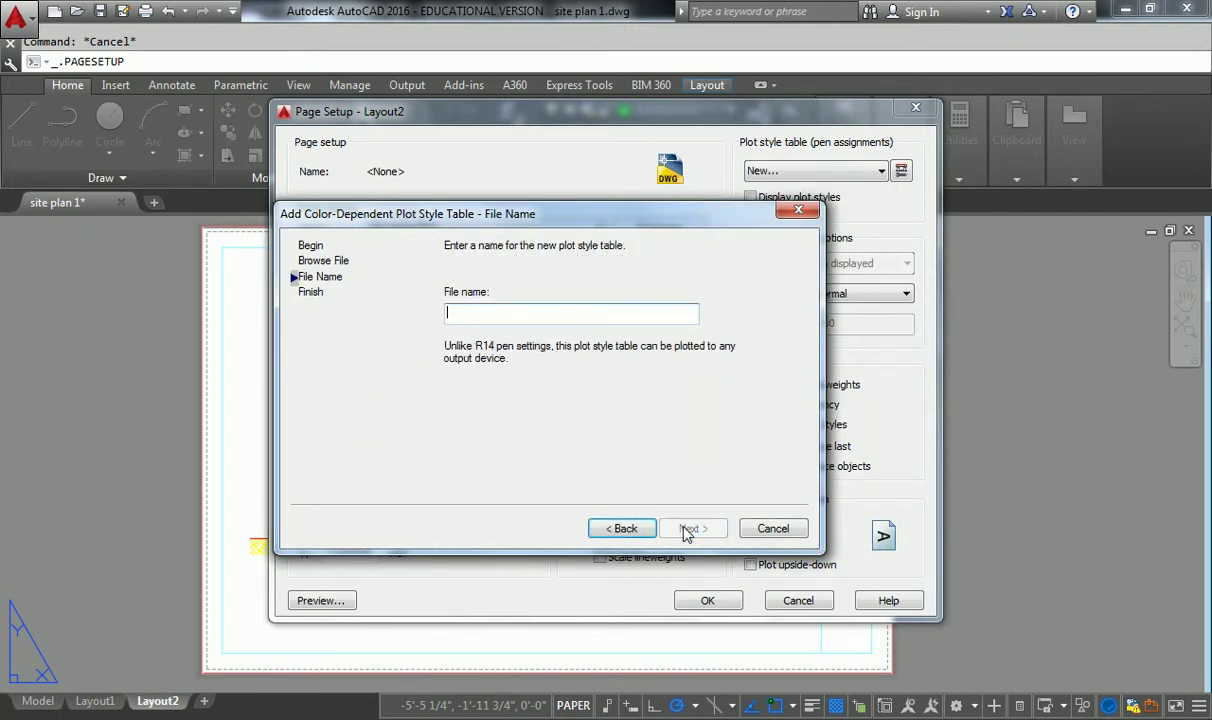
click(481, 316)
text(CustomGre)
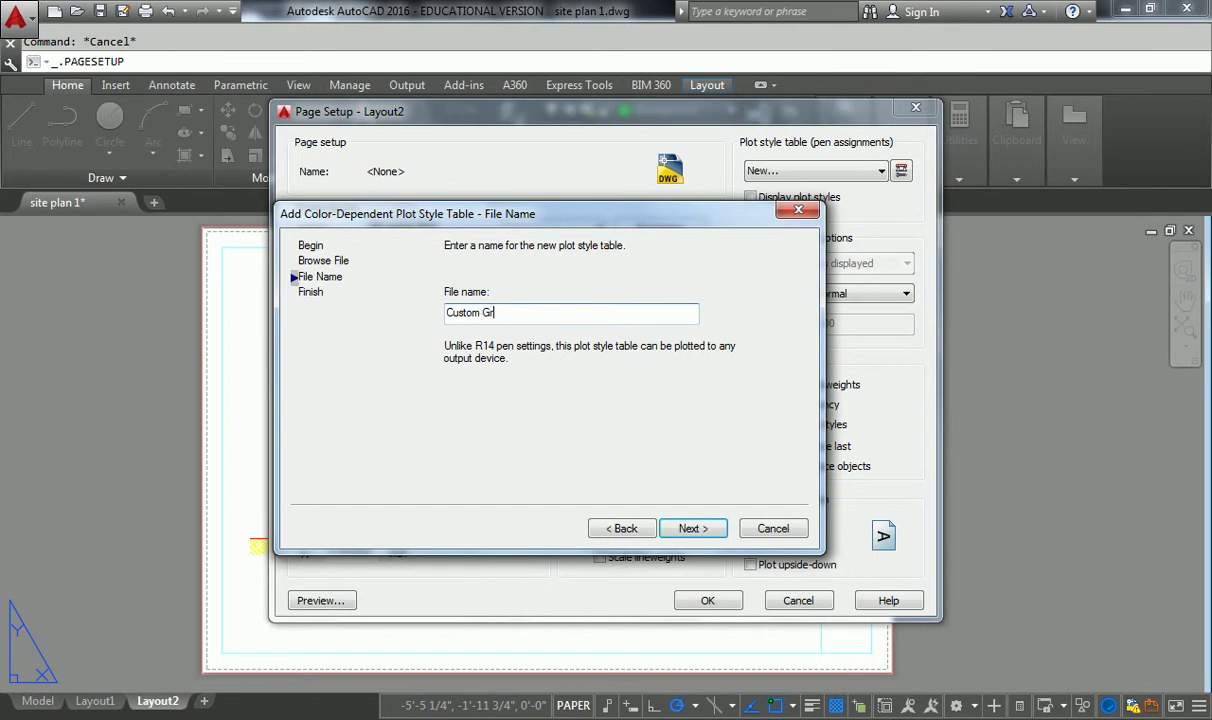
text(y Hatch)
click(693, 528)
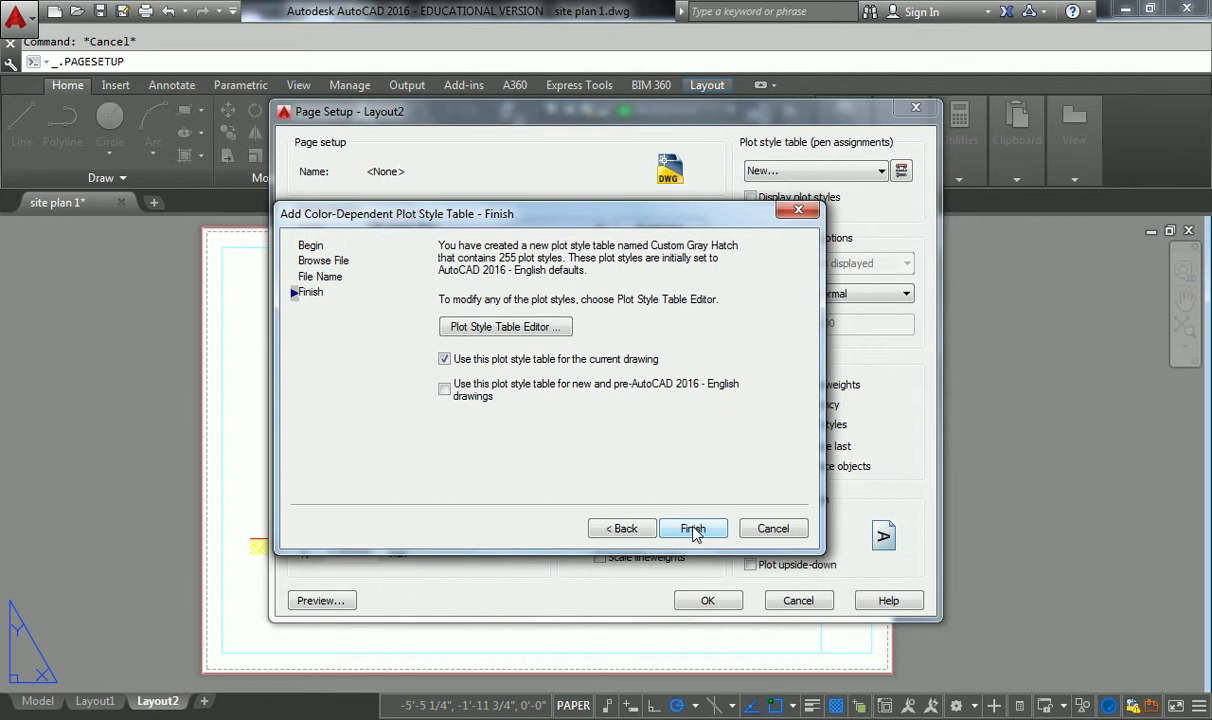
click(505, 326)
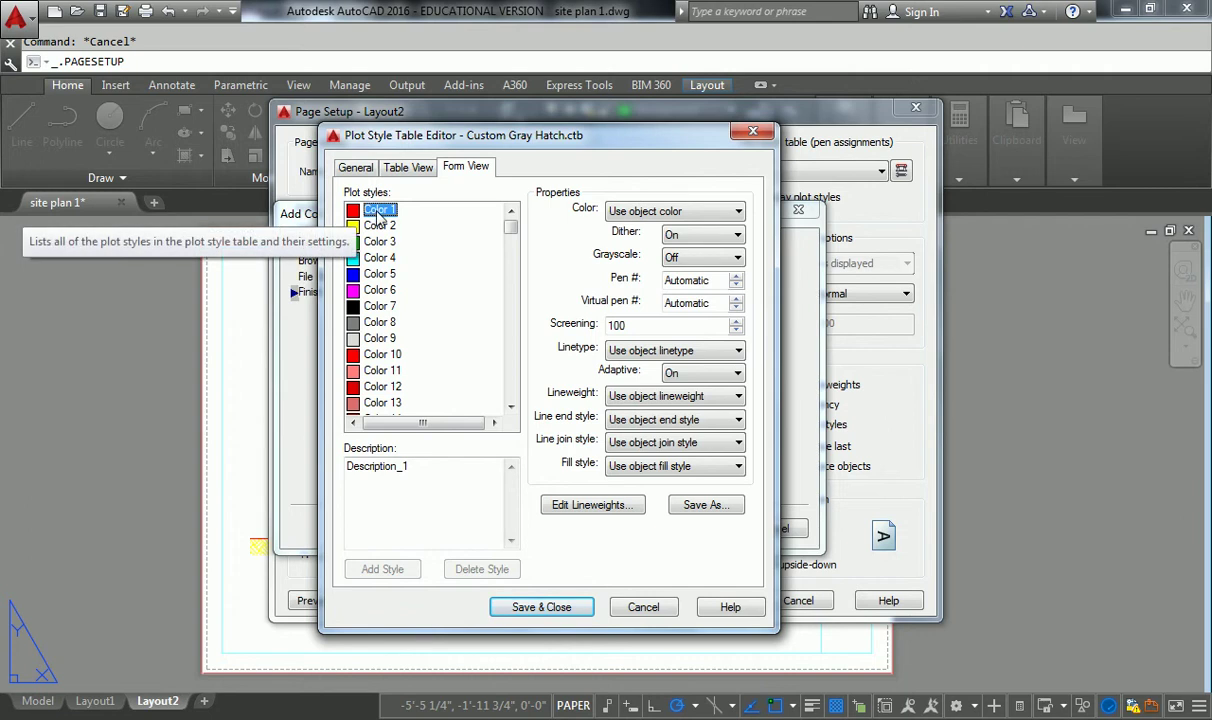
Step: Select plot styles Color 1 through Color 255 and set them all to plot Black
click(693, 215)
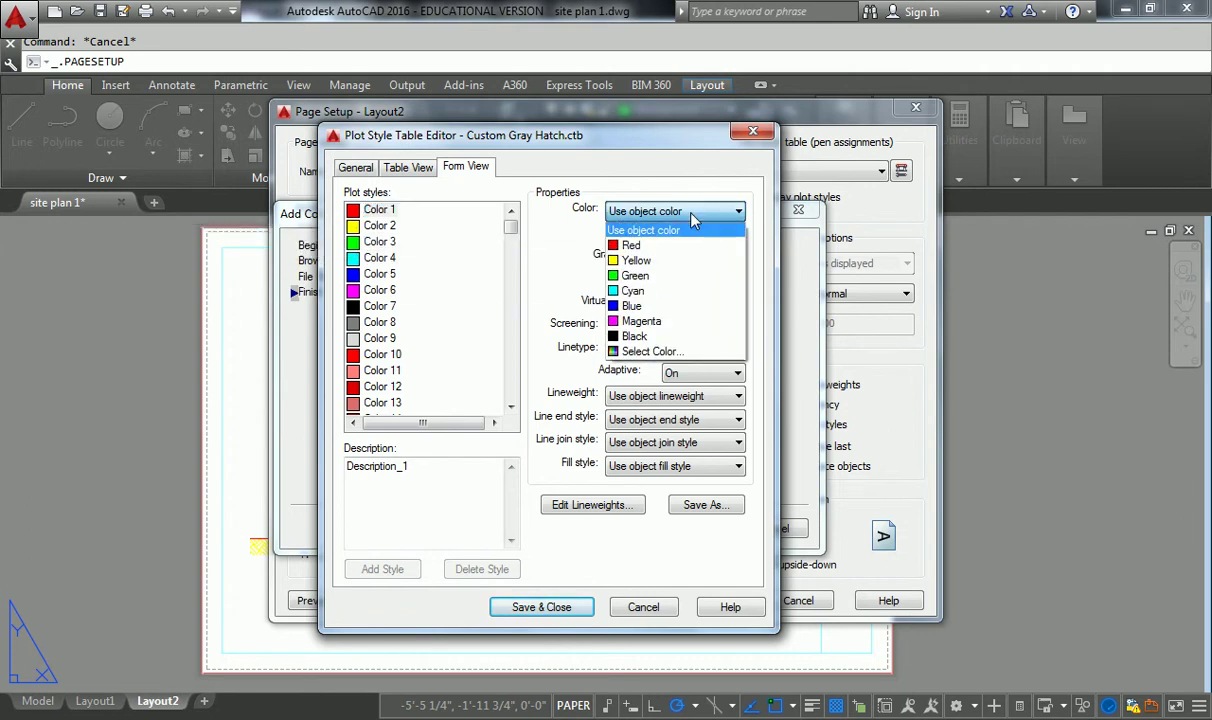
click(692, 218)
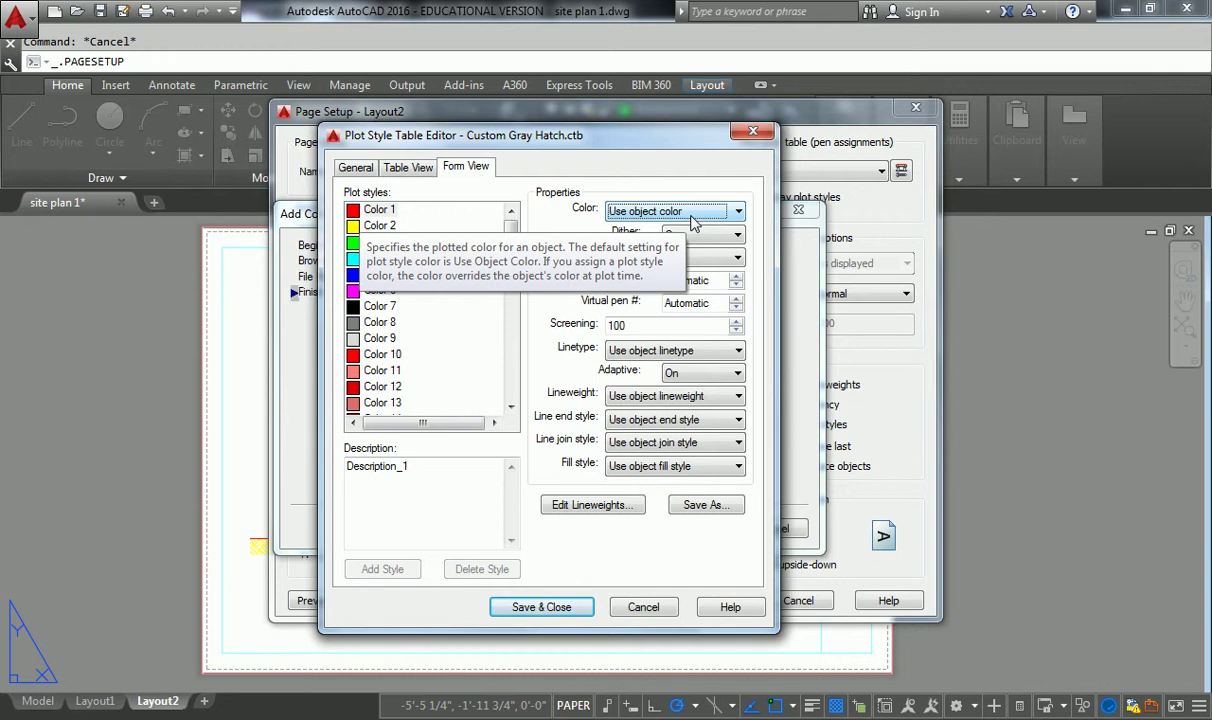
click(375, 210)
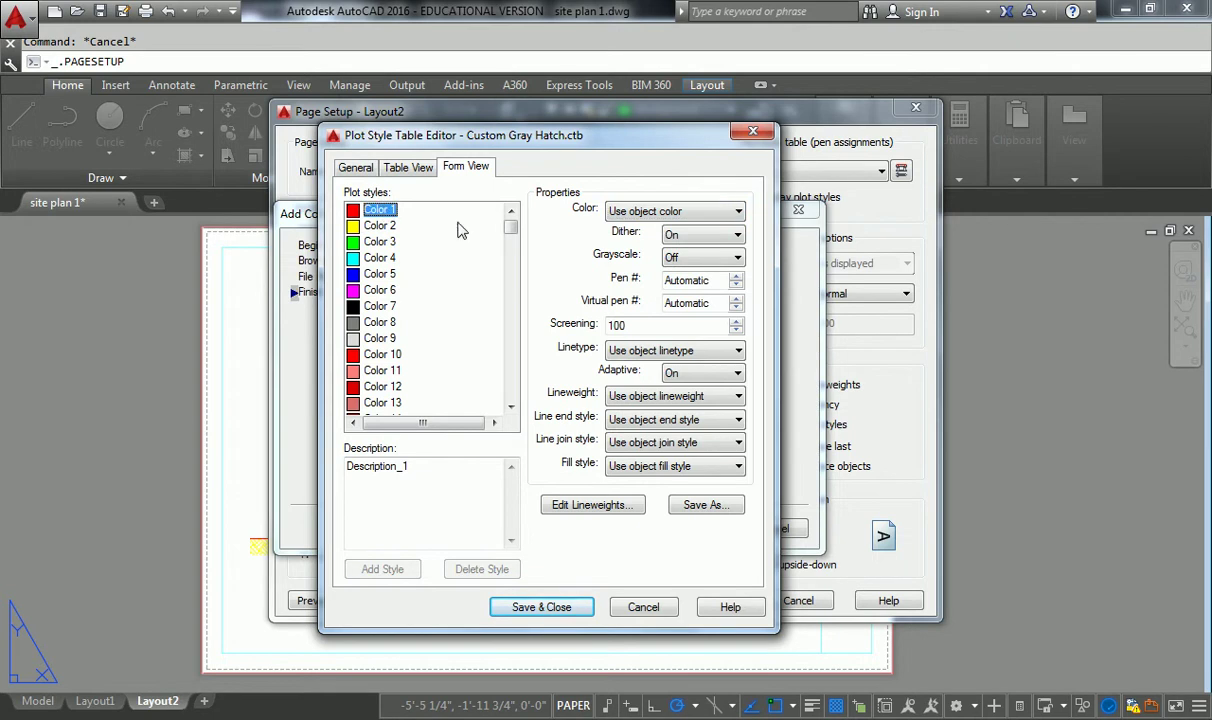
drag(508, 232, 510, 392)
shift+click(385, 402)
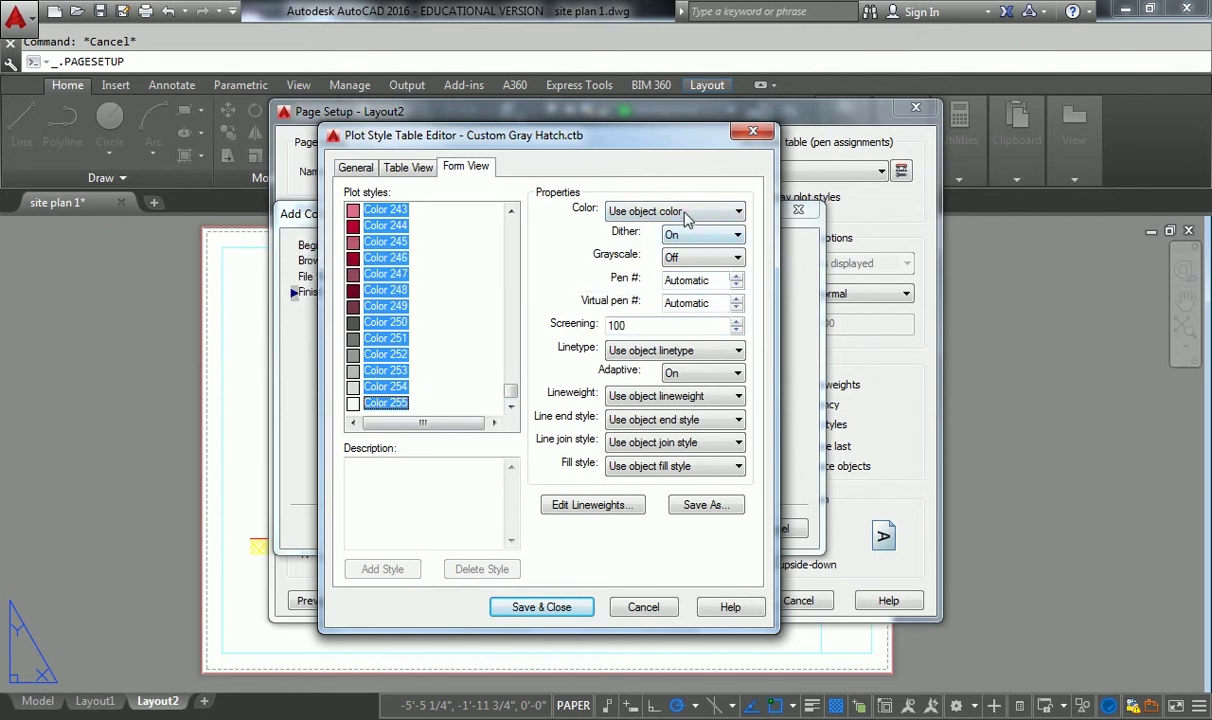
click(648, 211)
click(650, 338)
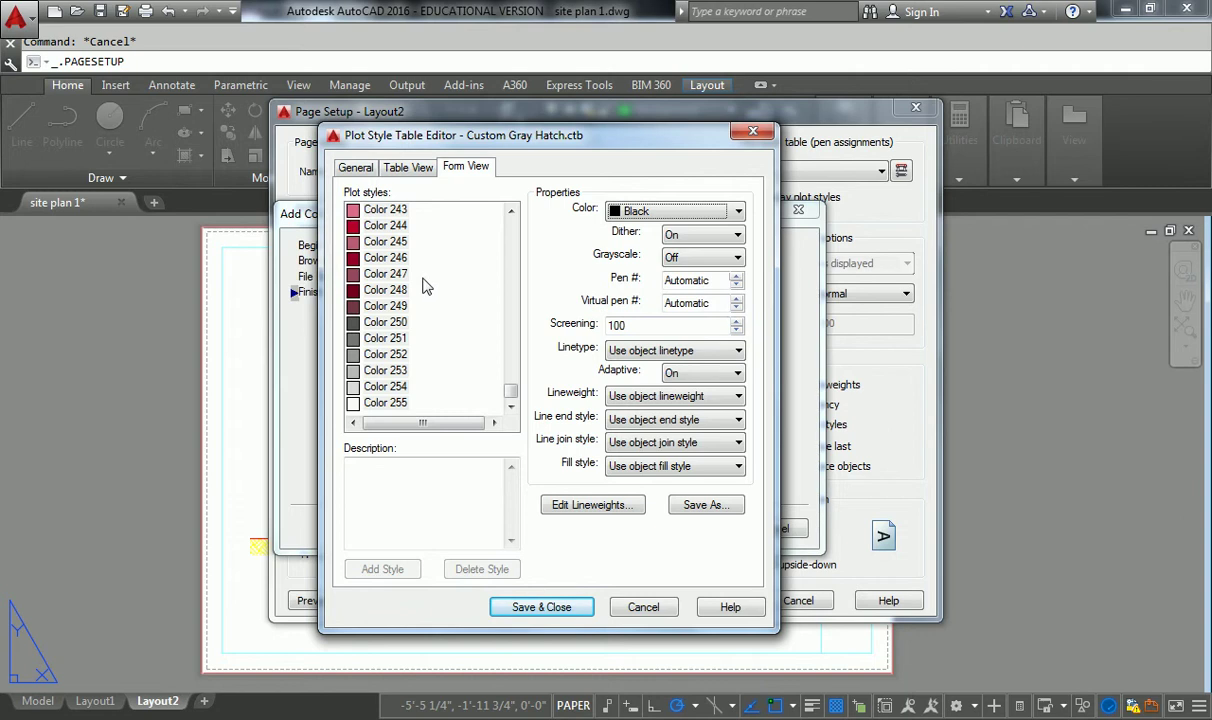
Step: Check the individual styles Color 1, 3, 10 and 13, ending with Color 10 selected
drag(511, 389, 511, 228)
click(375, 210)
click(382, 242)
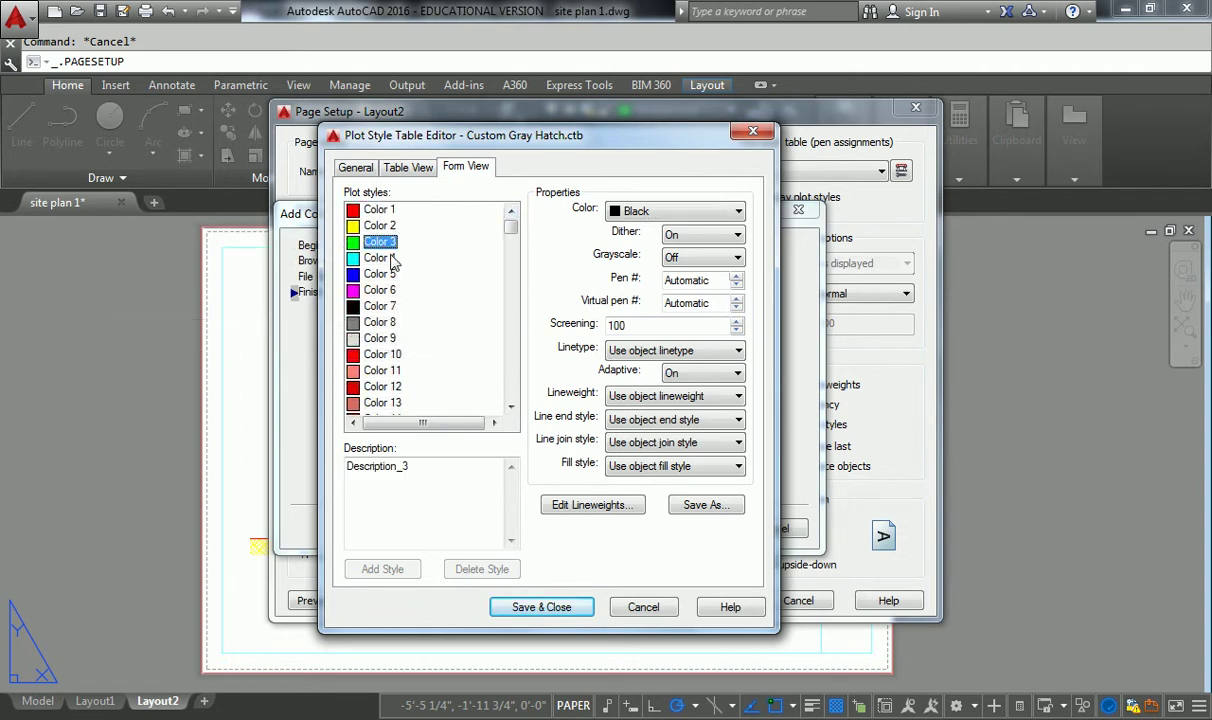
click(383, 354)
click(383, 402)
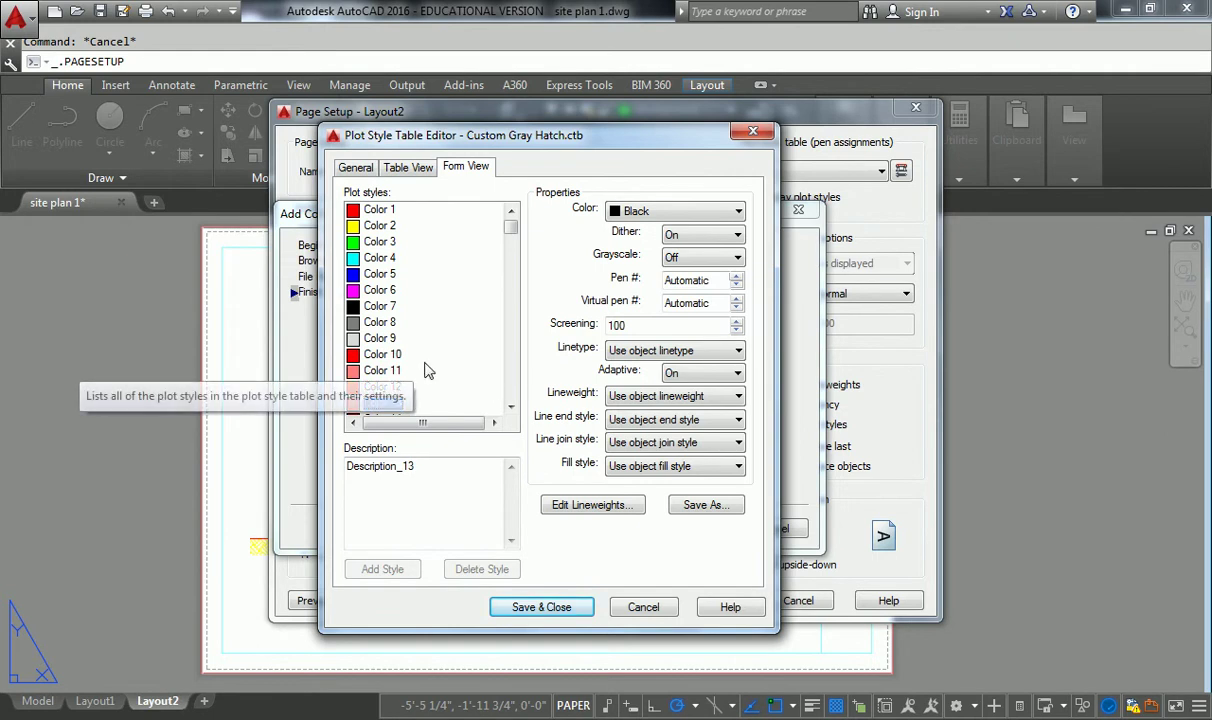
click(511, 406)
click(511, 407)
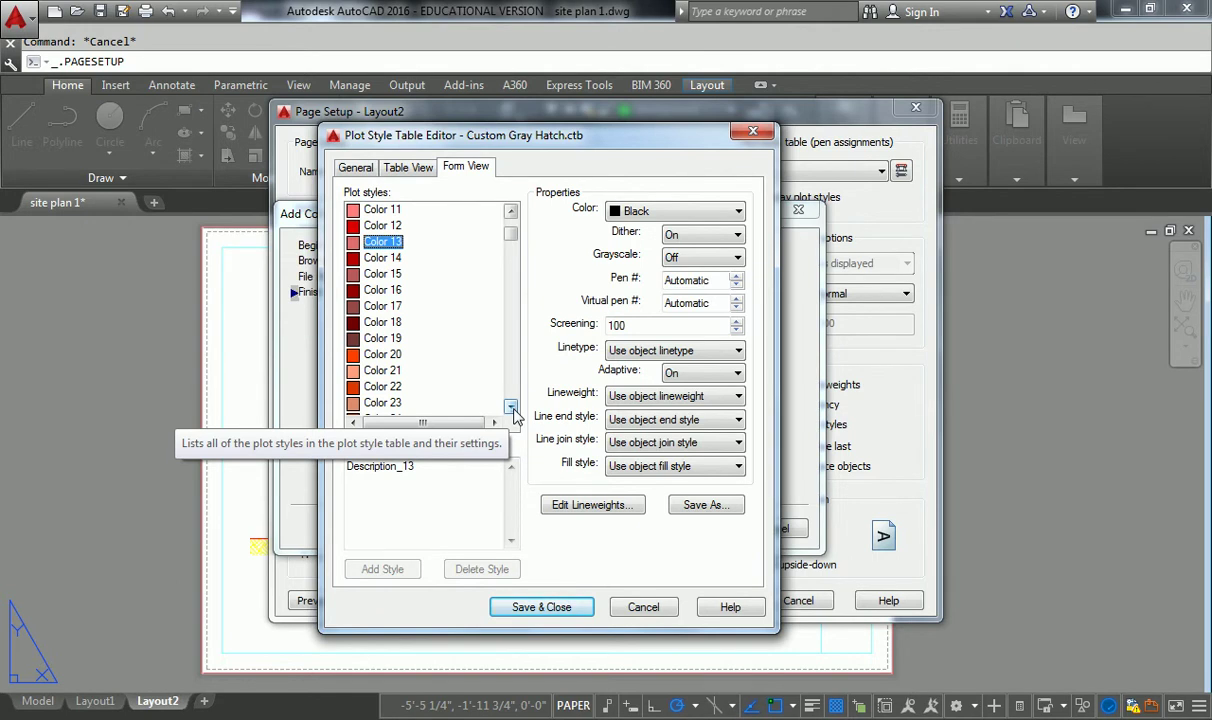
scroll(500, 238, up, 1)
click(400, 243)
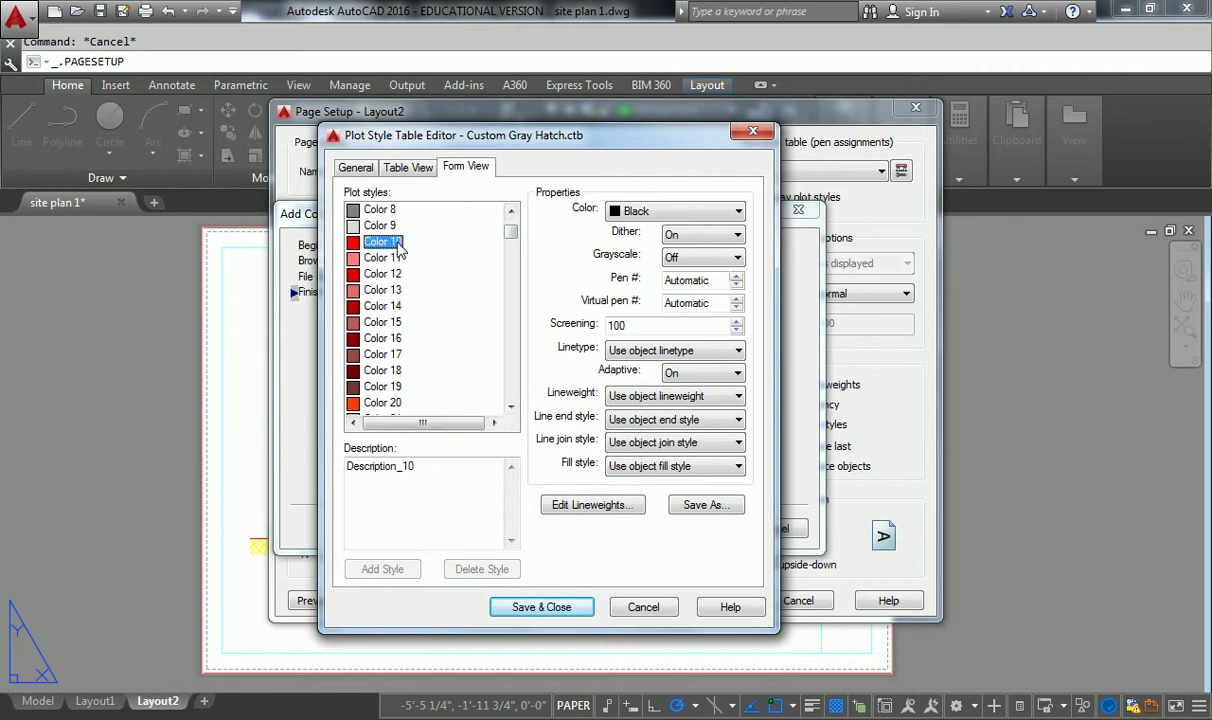
scroll(435, 272, up, 3)
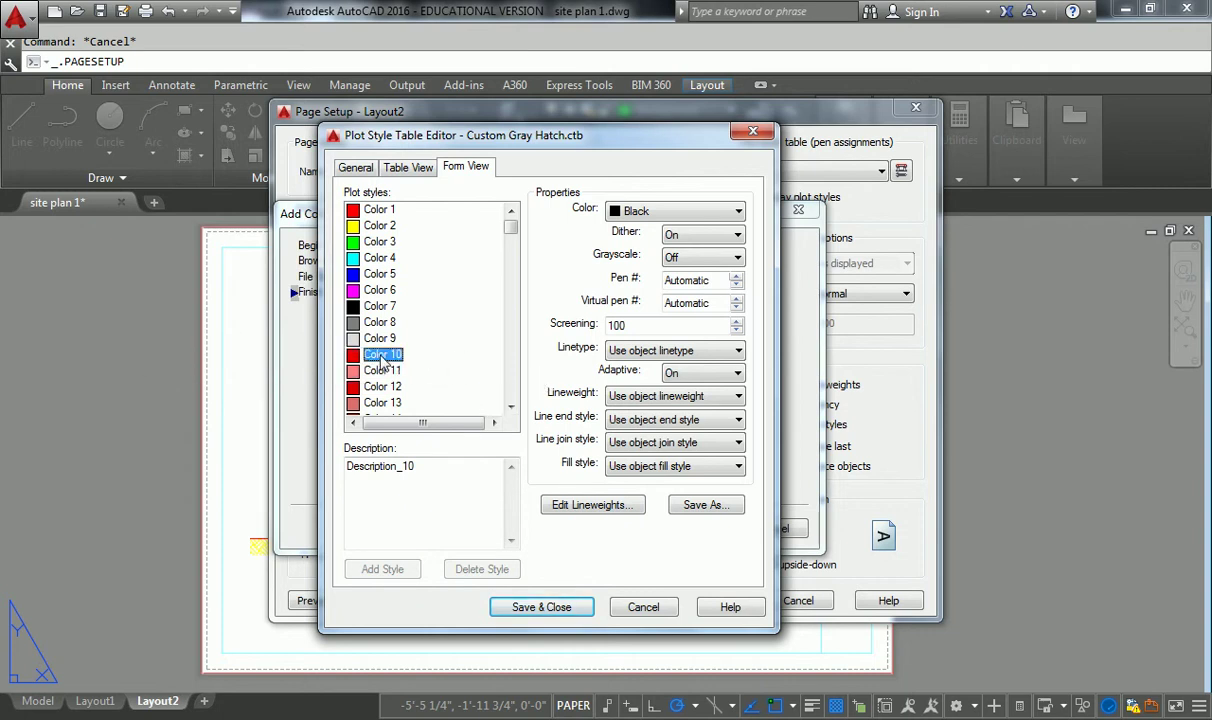
Step: Try a lighter custom colour for Color 10 by raising luminance in Select Color
click(672, 217)
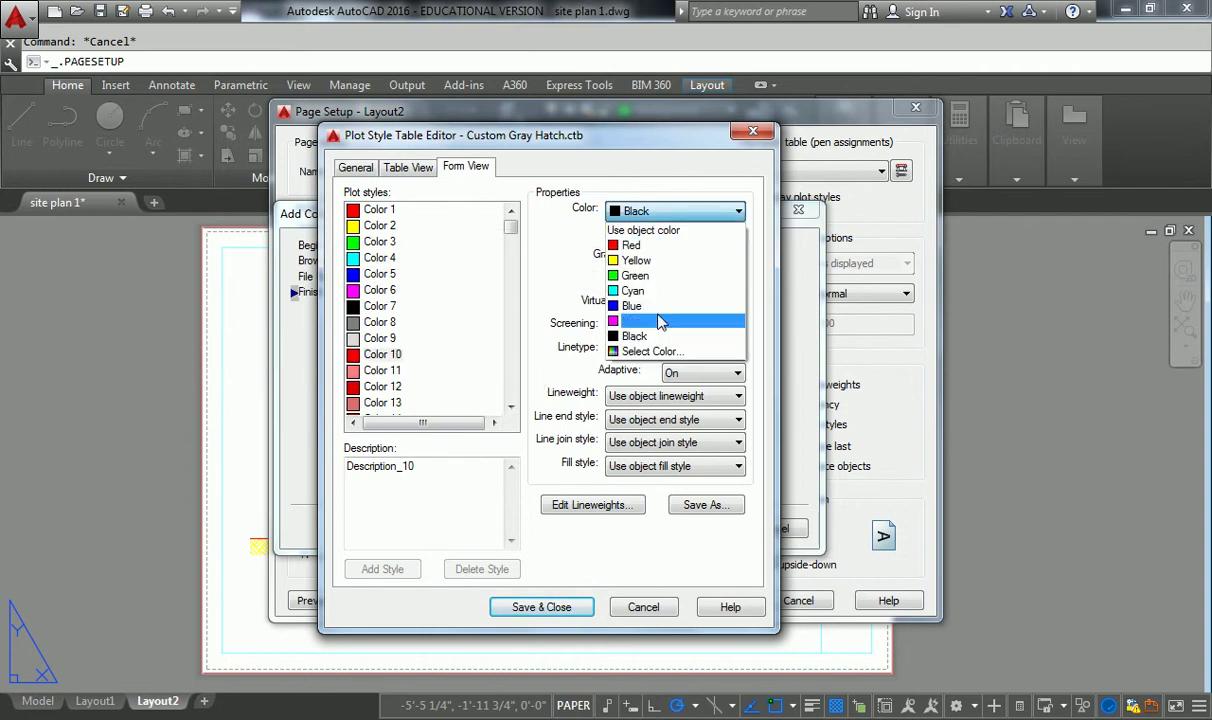
click(648, 351)
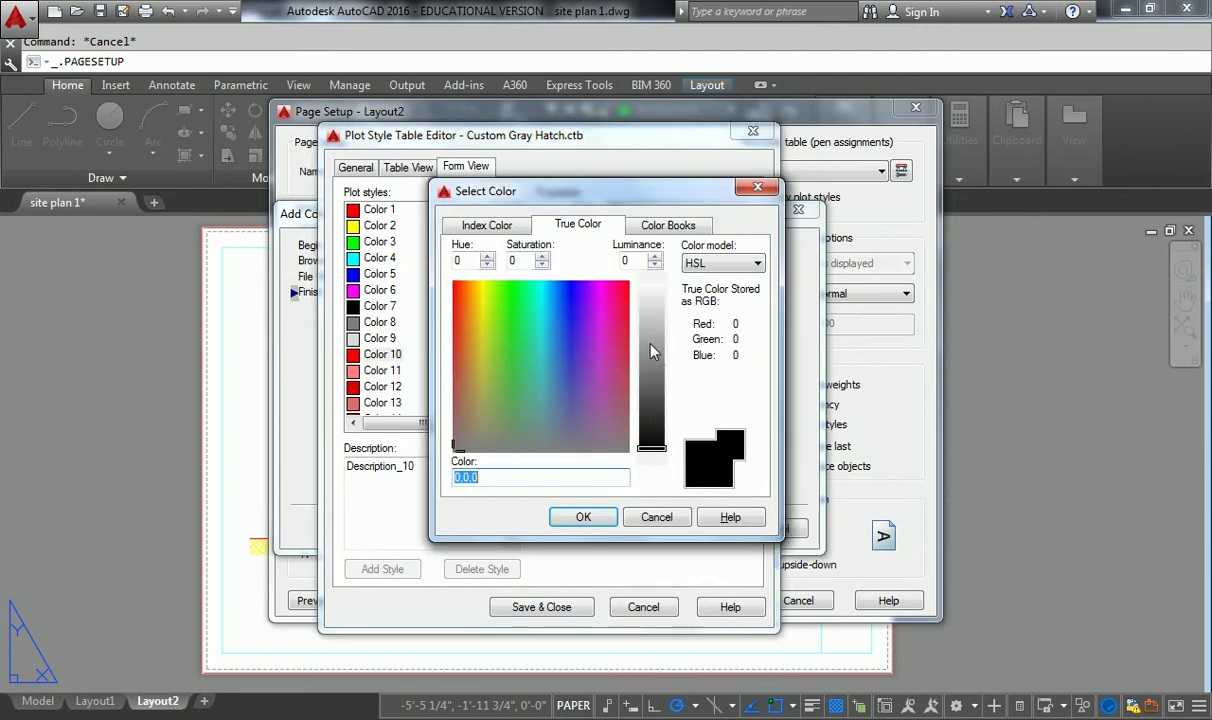
mouse_move(652, 331)
mouse_down()
mouse_move(659, 358)
mouse_move(655, 341)
mouse_up()
click(588, 514)
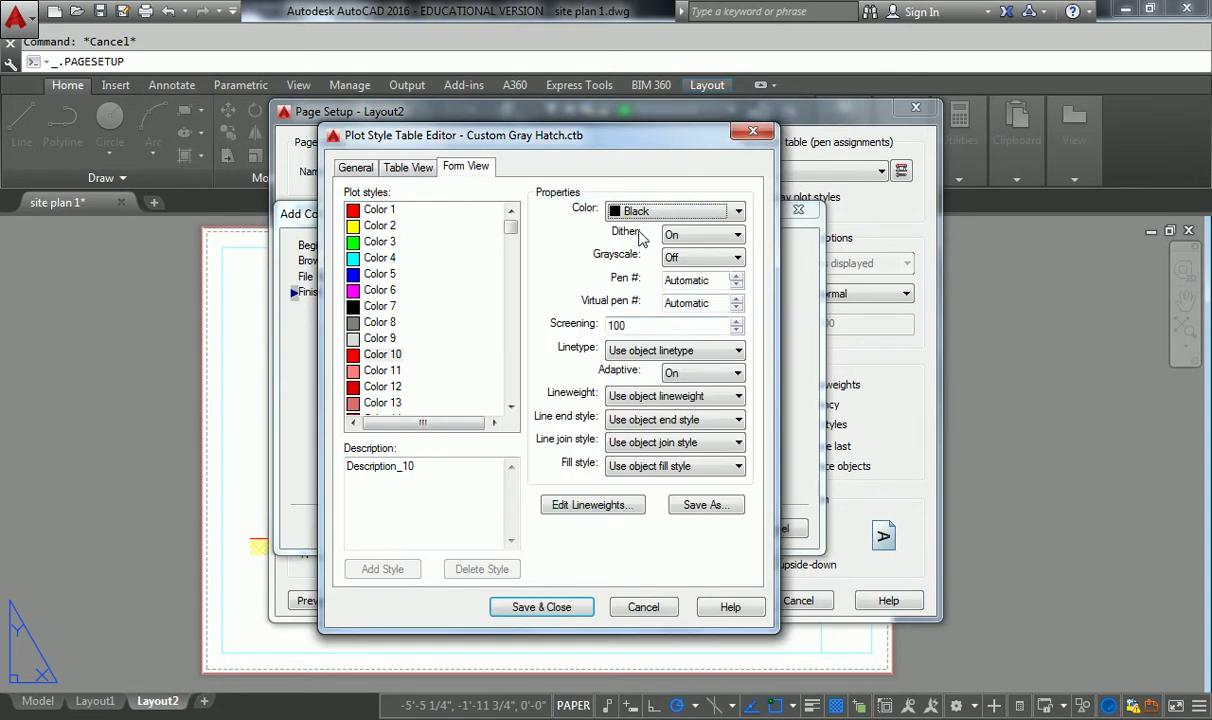
Step: Reselect Color 10 and set its plot colour to true-colour gray 168,168,168
click(381, 354)
click(663, 214)
click(657, 212)
click(657, 212)
click(657, 350)
click(652, 332)
drag(652, 336, 655, 350)
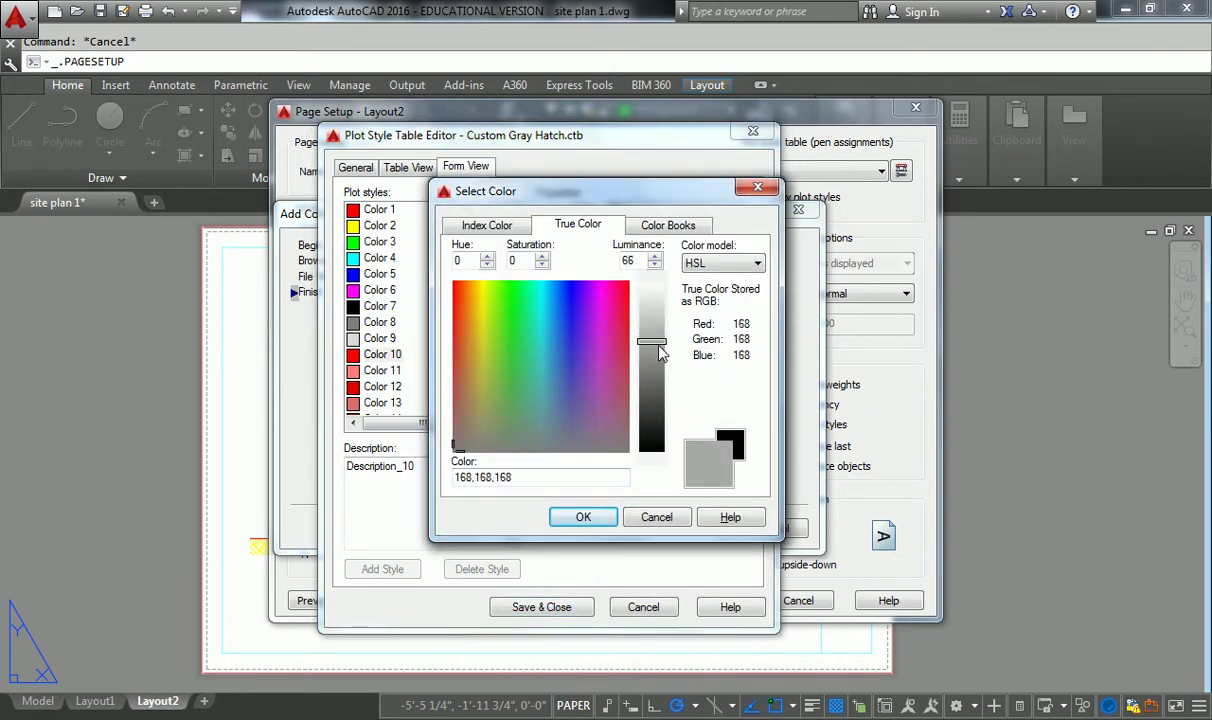
click(601, 522)
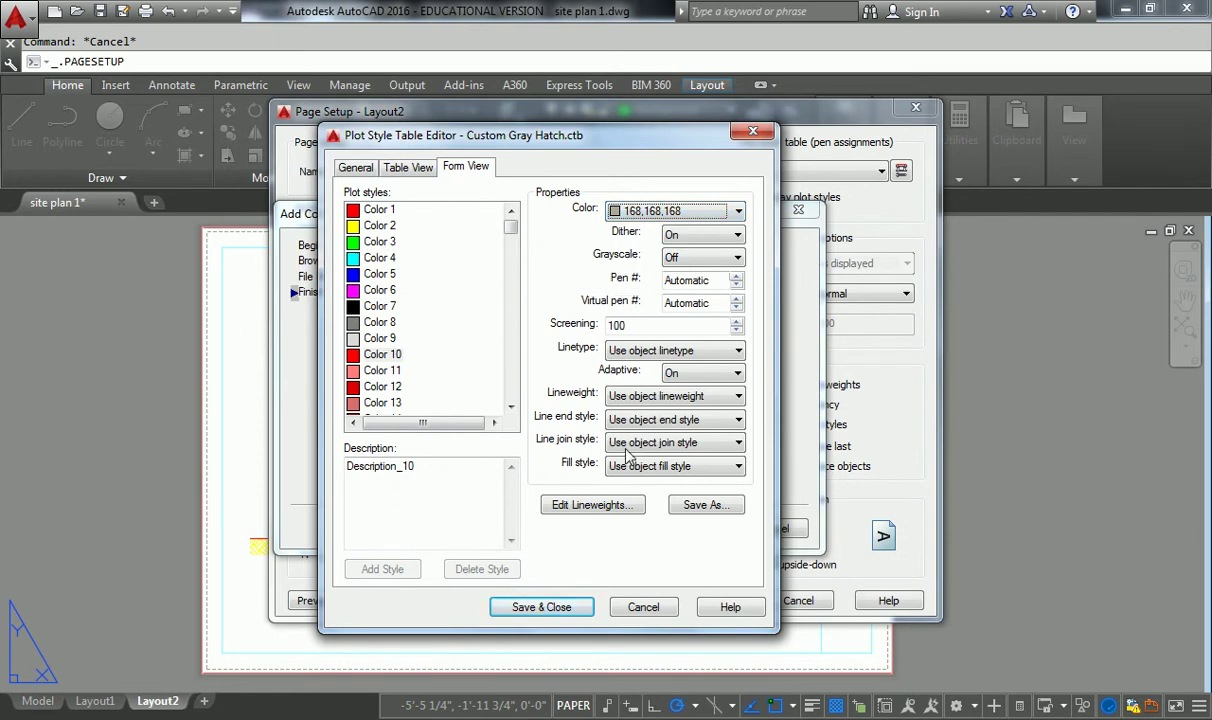
Step: Save Custom Gray Hatch.ctb, finish the wizard, and accept Layout2's page setup with it
click(562, 608)
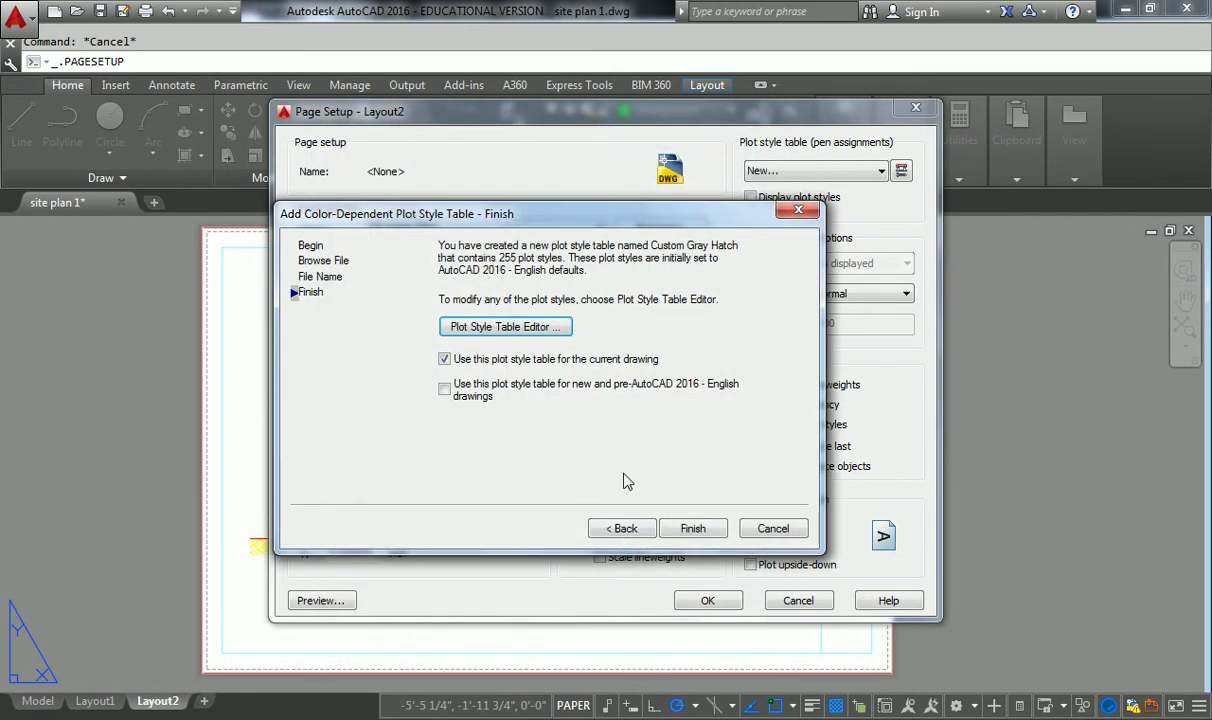
click(664, 532)
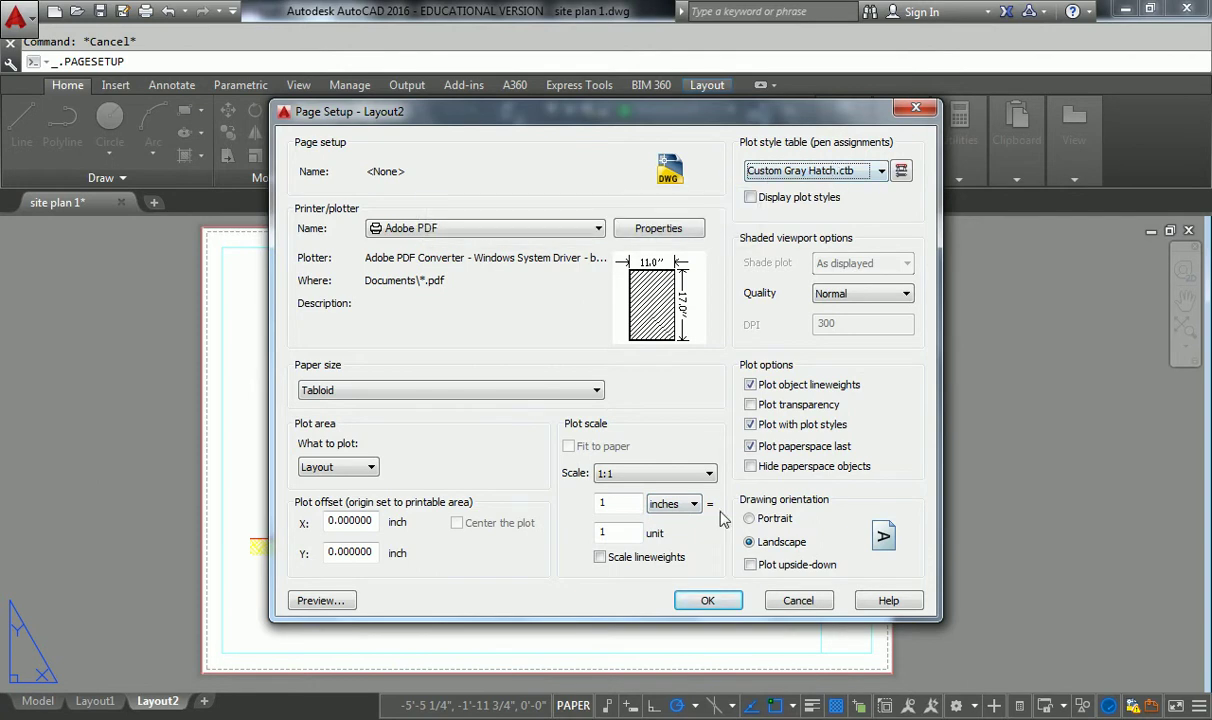
click(710, 601)
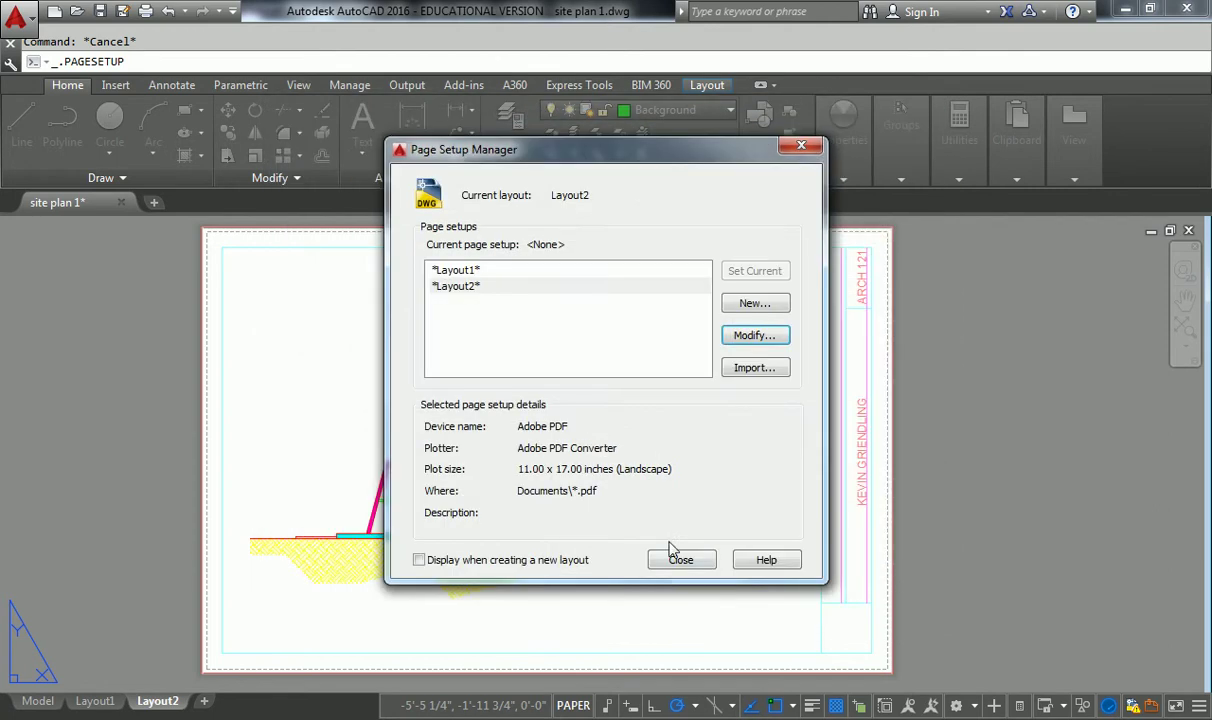
click(697, 561)
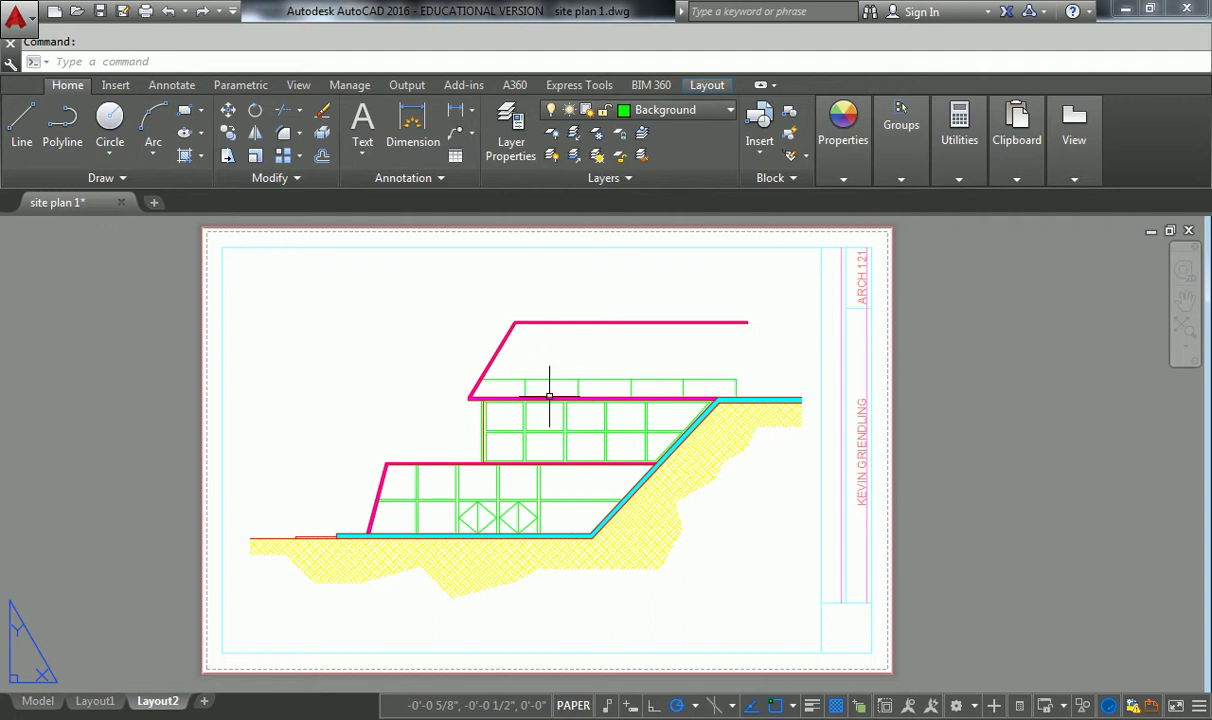
Step: In Layer Properties, change the Poche2 layer's colour to red, index colour 10
mouse_move(175, 706)
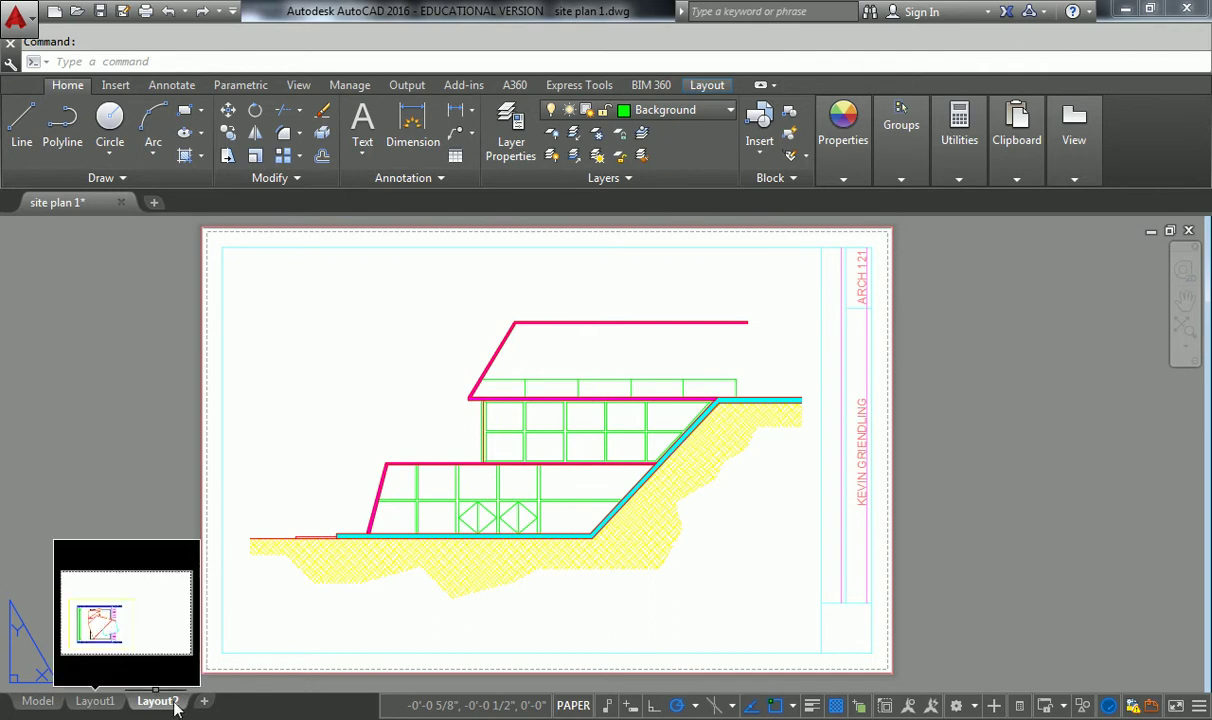
click(505, 132)
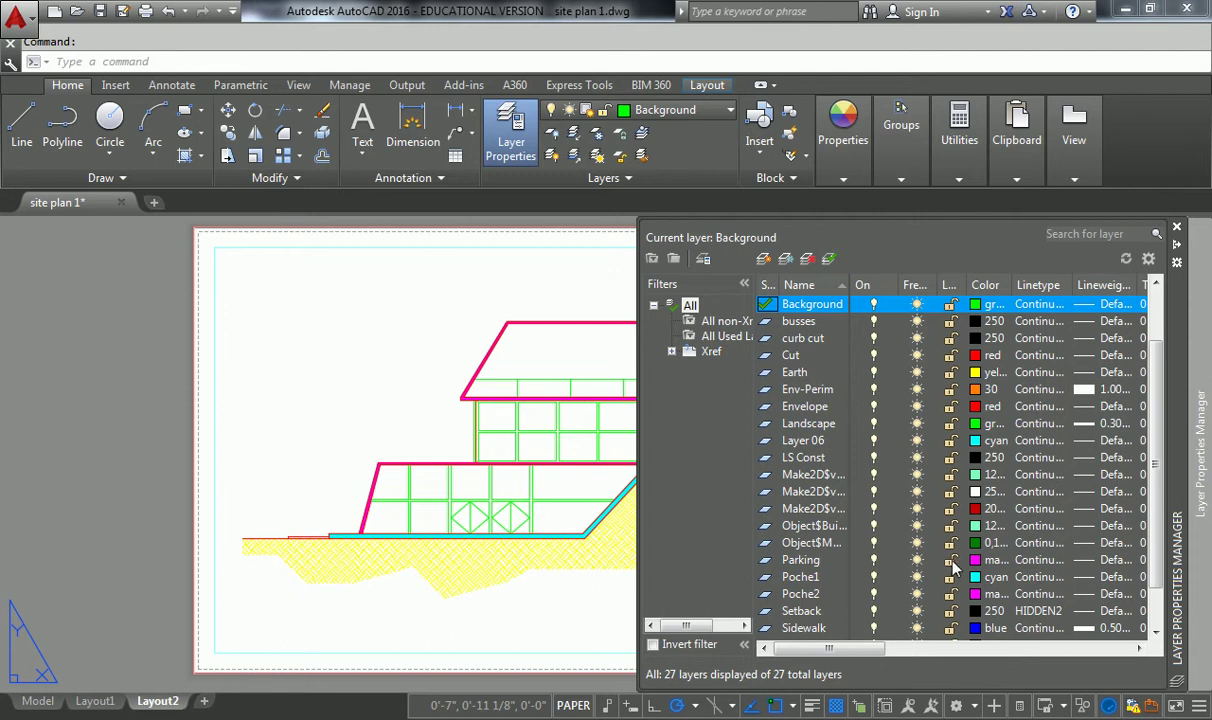
click(976, 594)
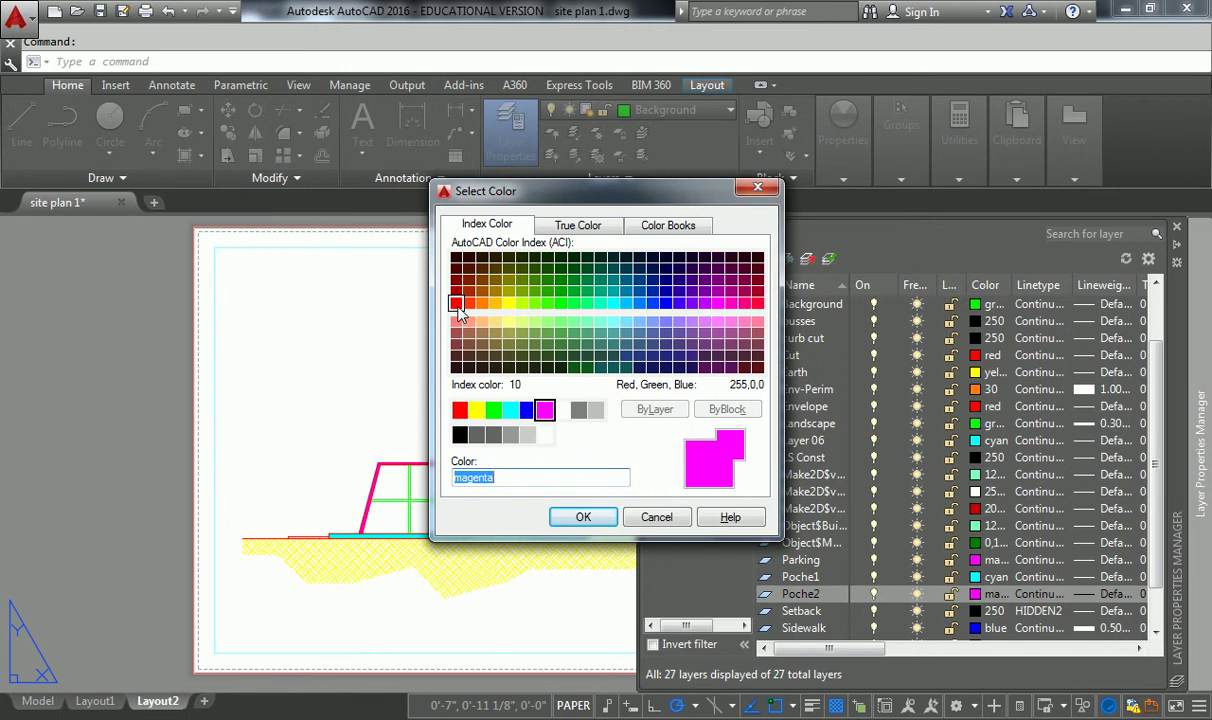
click(457, 309)
click(570, 514)
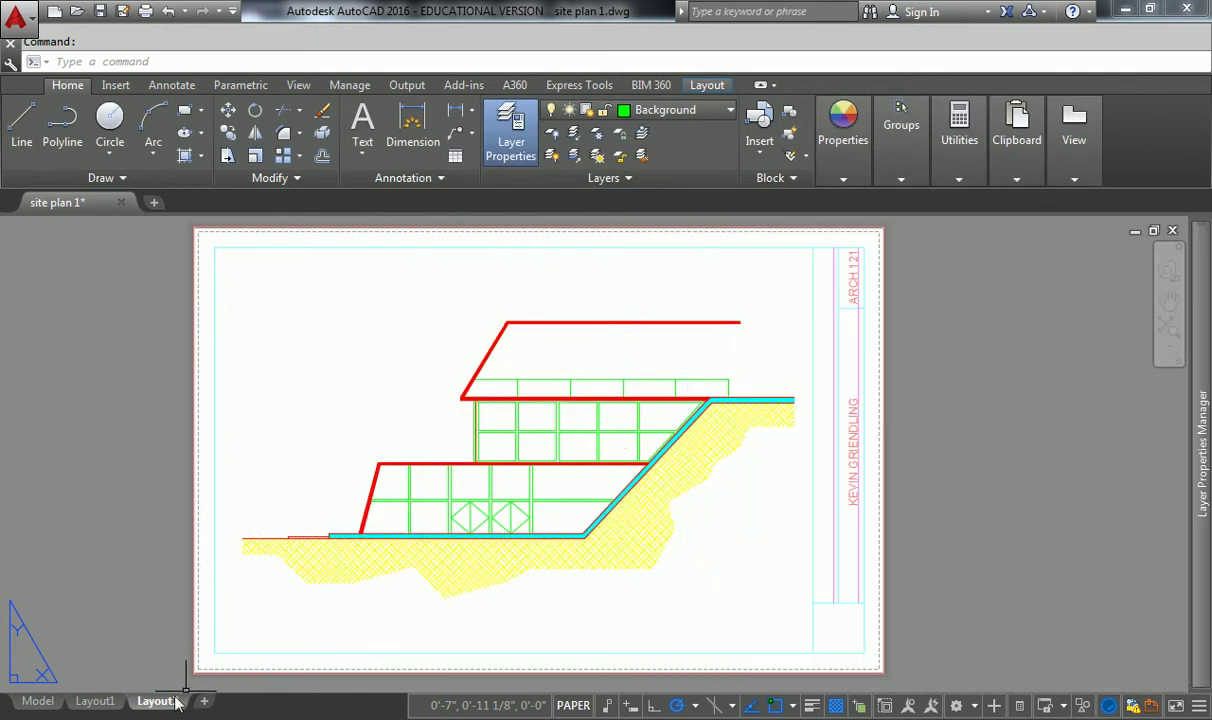
Step: Open the Plot dialog for Layout2 and show the plot preview
right_click(172, 703)
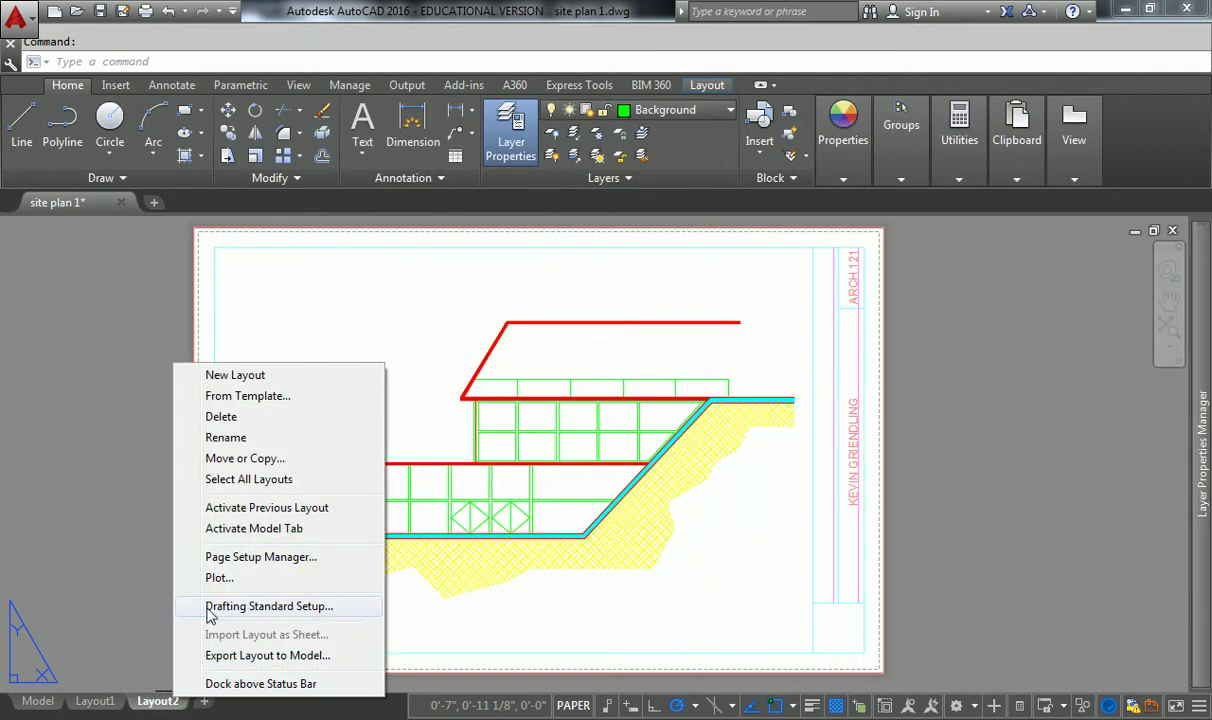
click(240, 557)
click(676, 540)
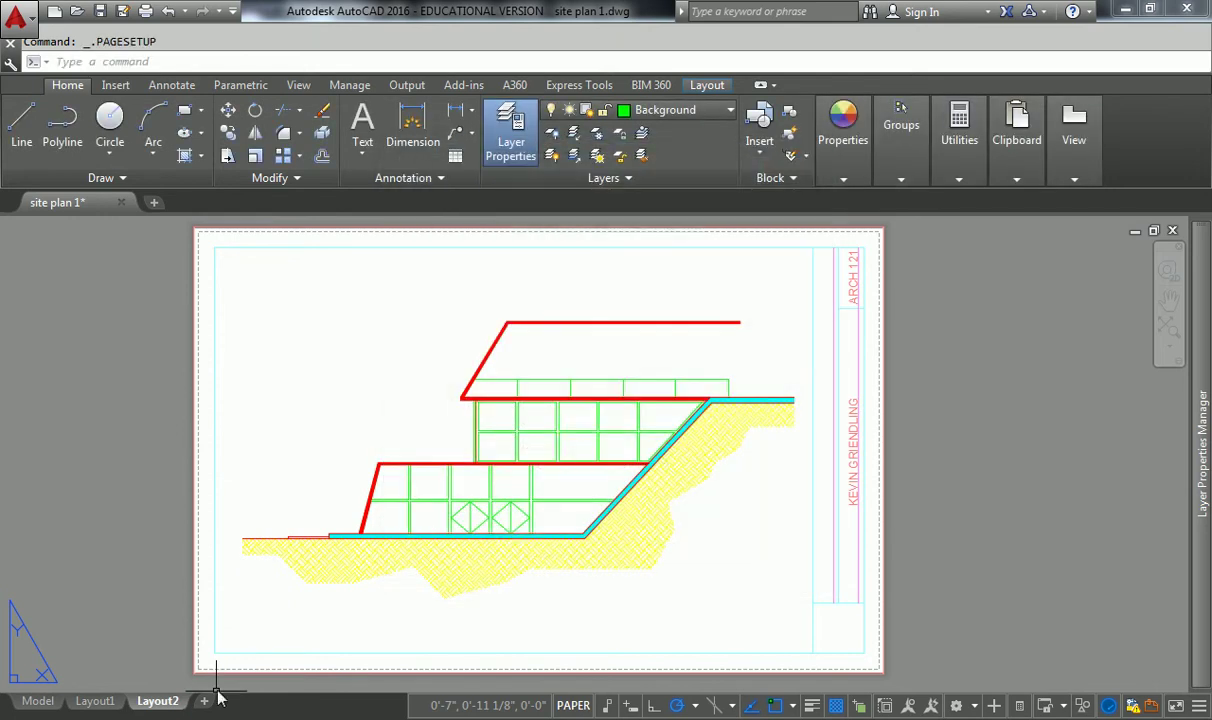
right_click(175, 704)
click(235, 583)
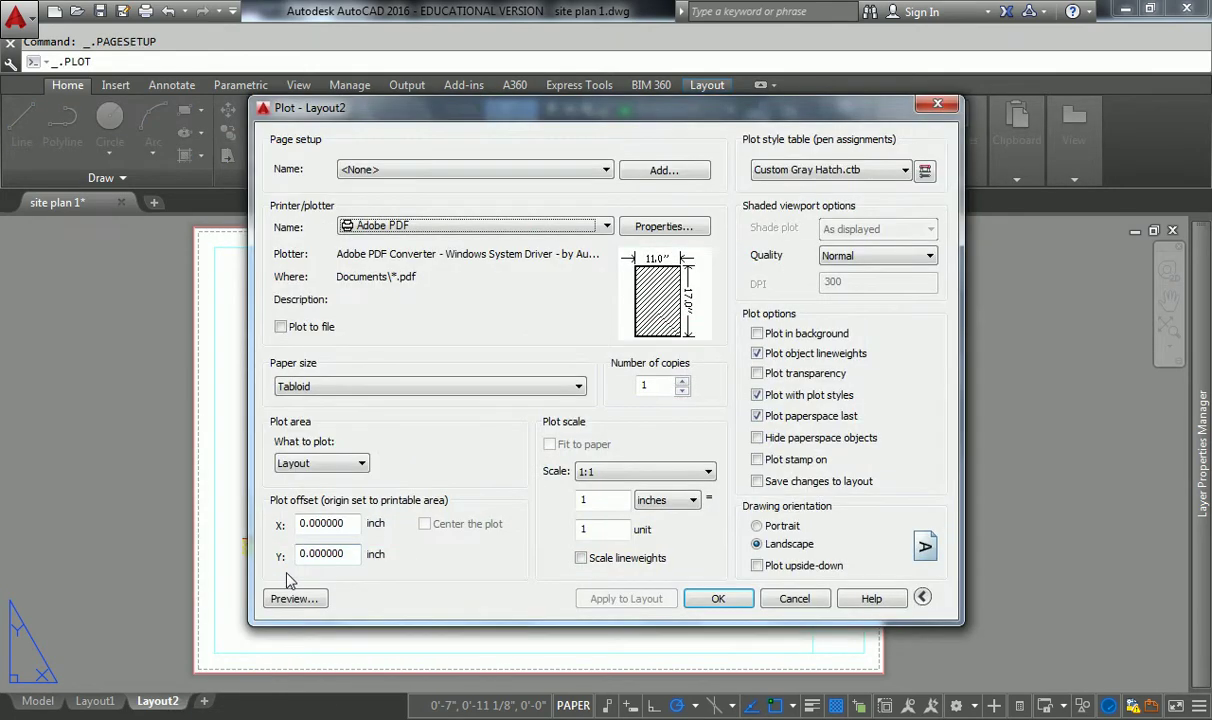
click(295, 598)
Step: Zoom into the preview and pan onto the lower floor
scroll(592, 348, up, 4)
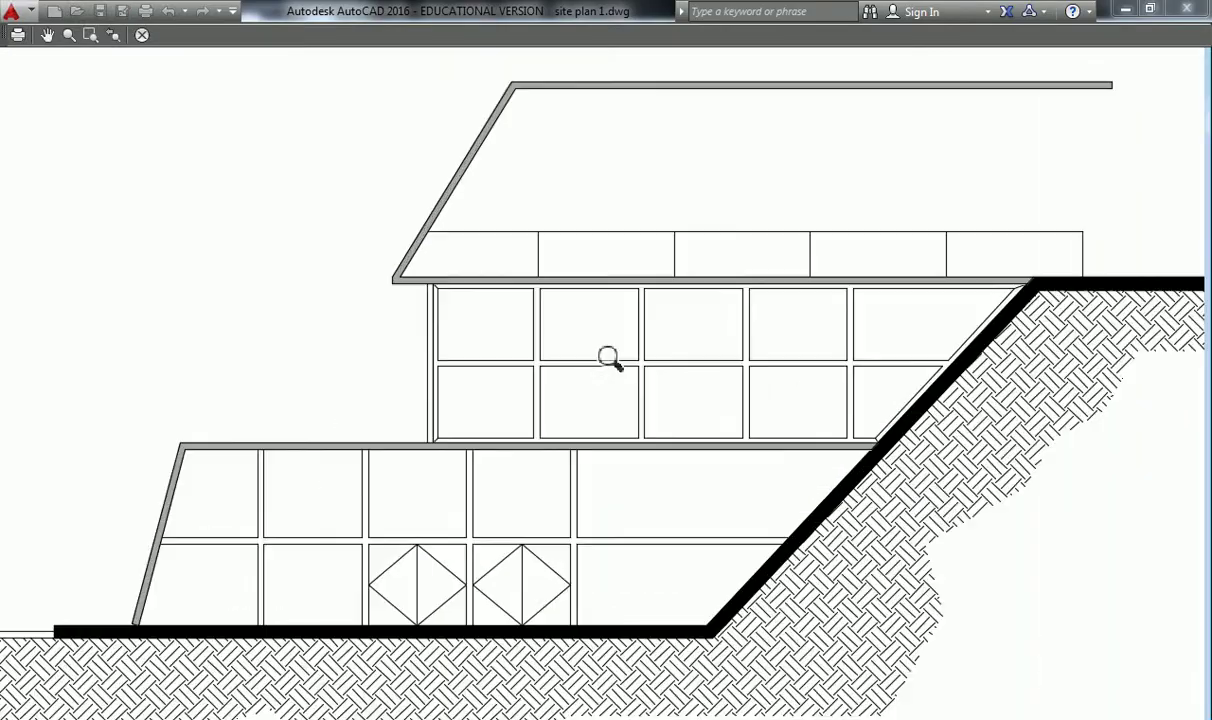
scroll(314, 492, up, 3)
middle_drag(241, 546, 505, 425)
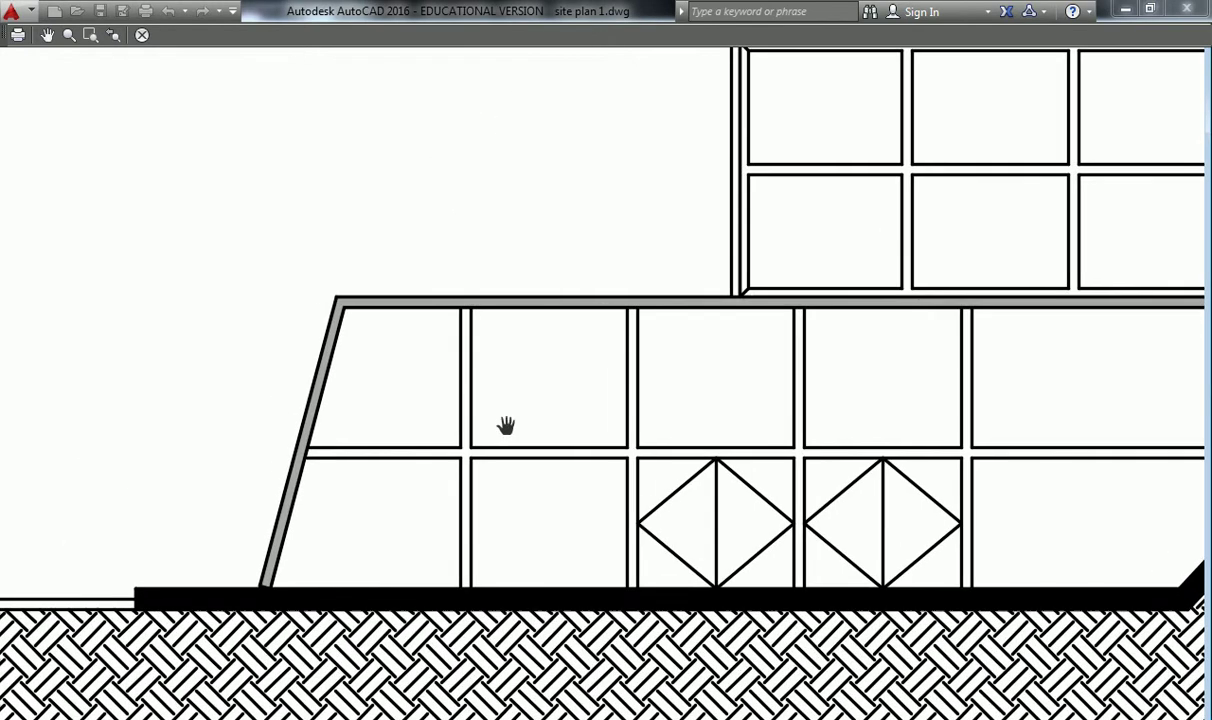